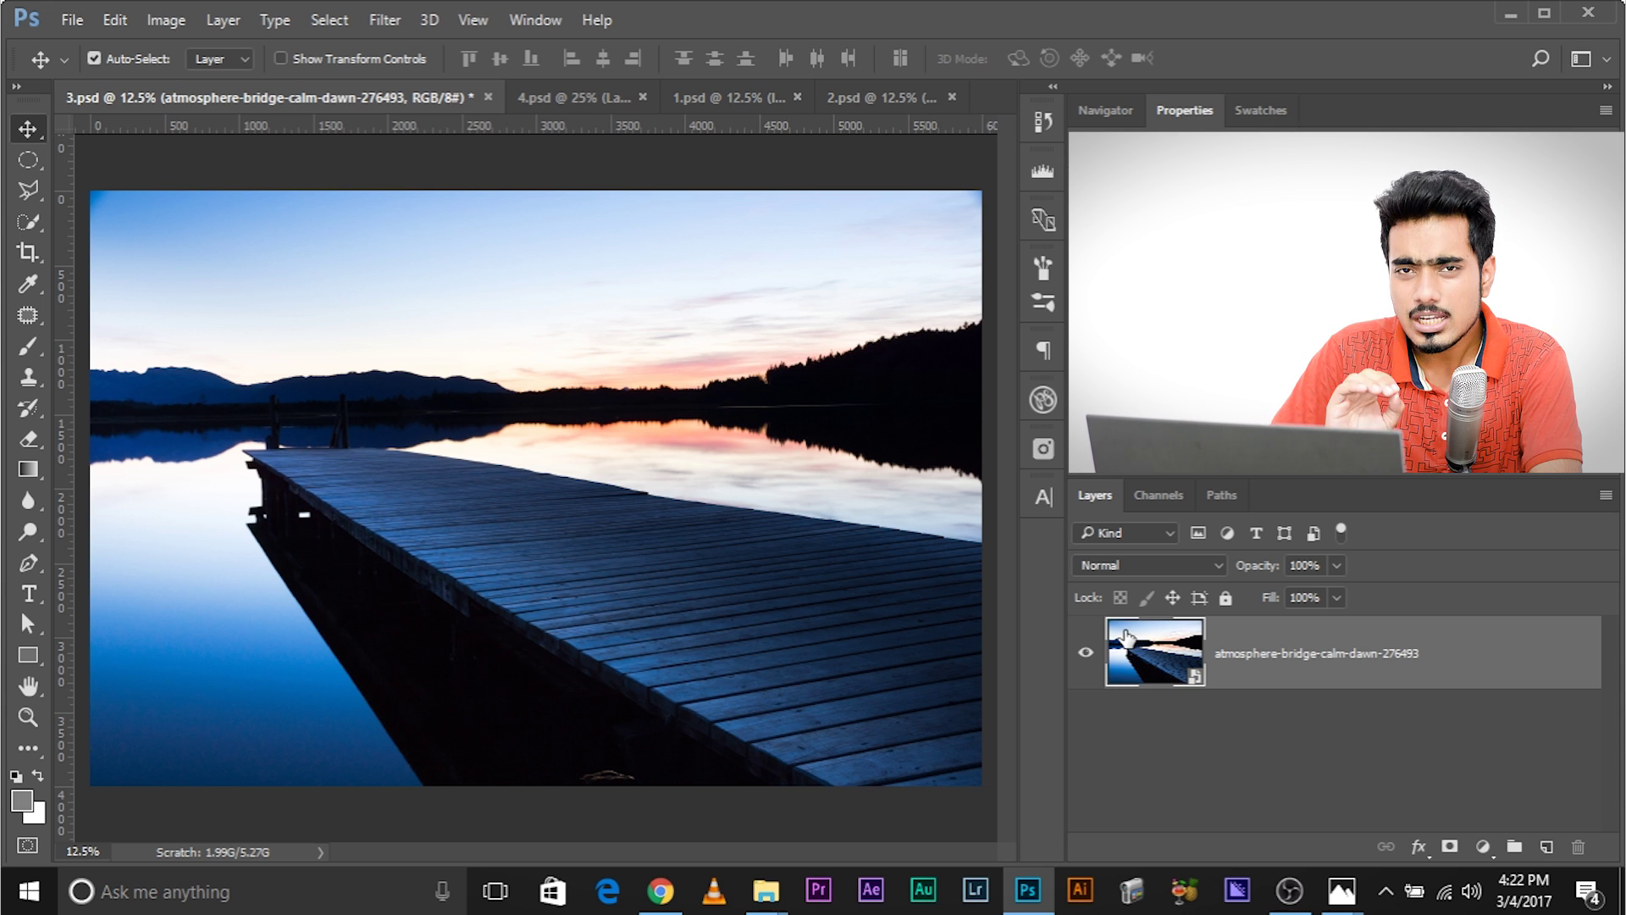
key(ctrl)
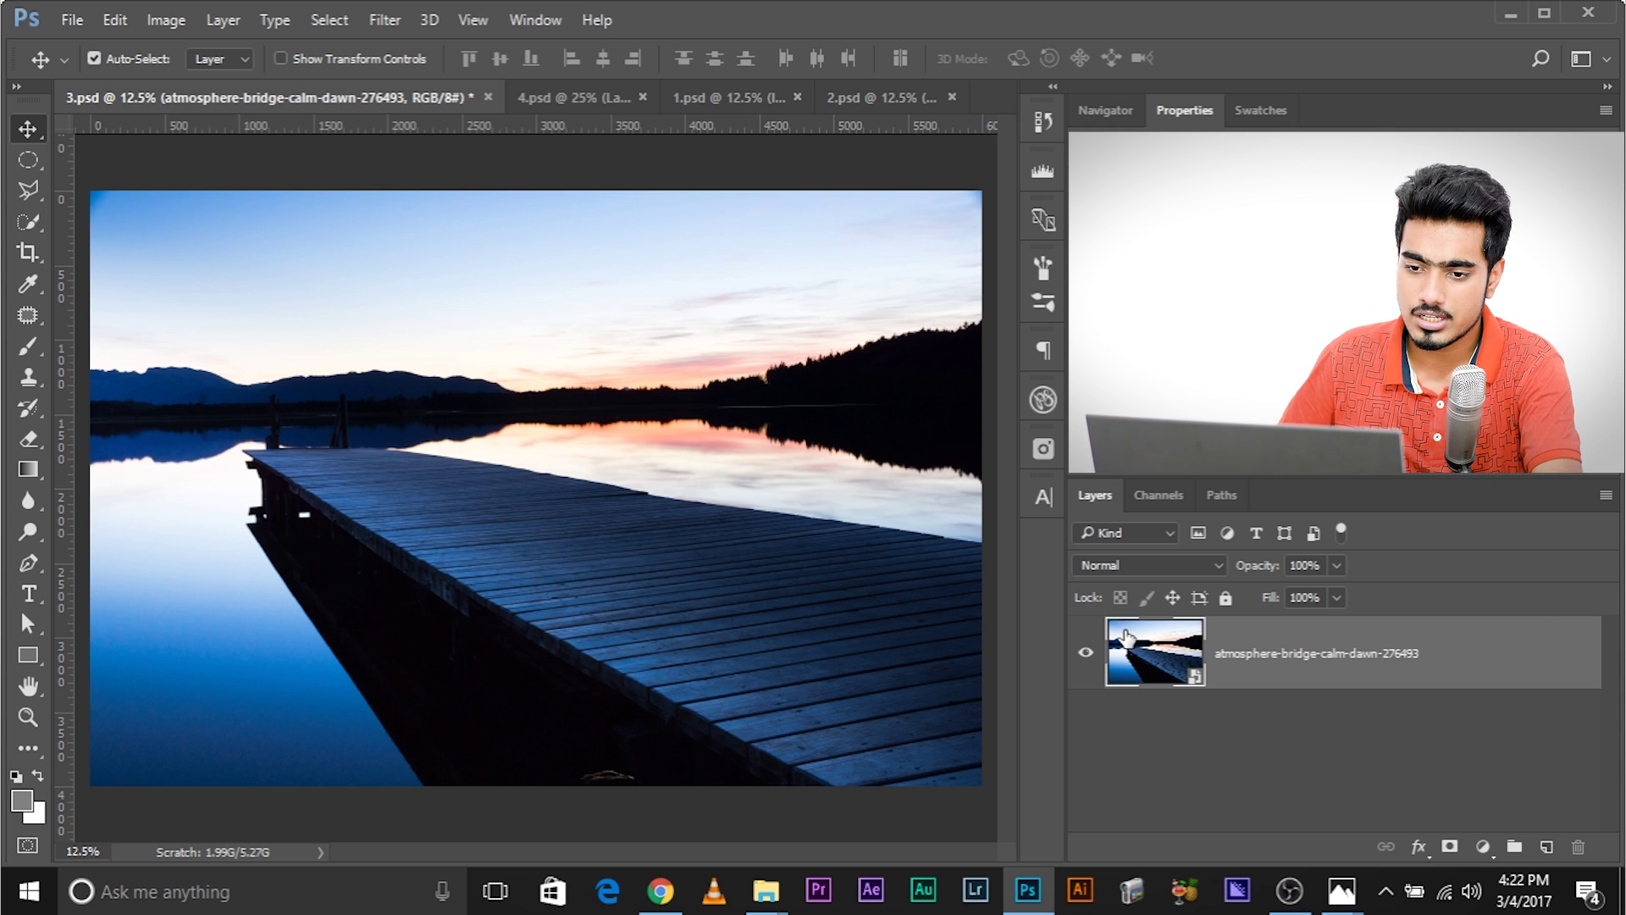
click(229, 20)
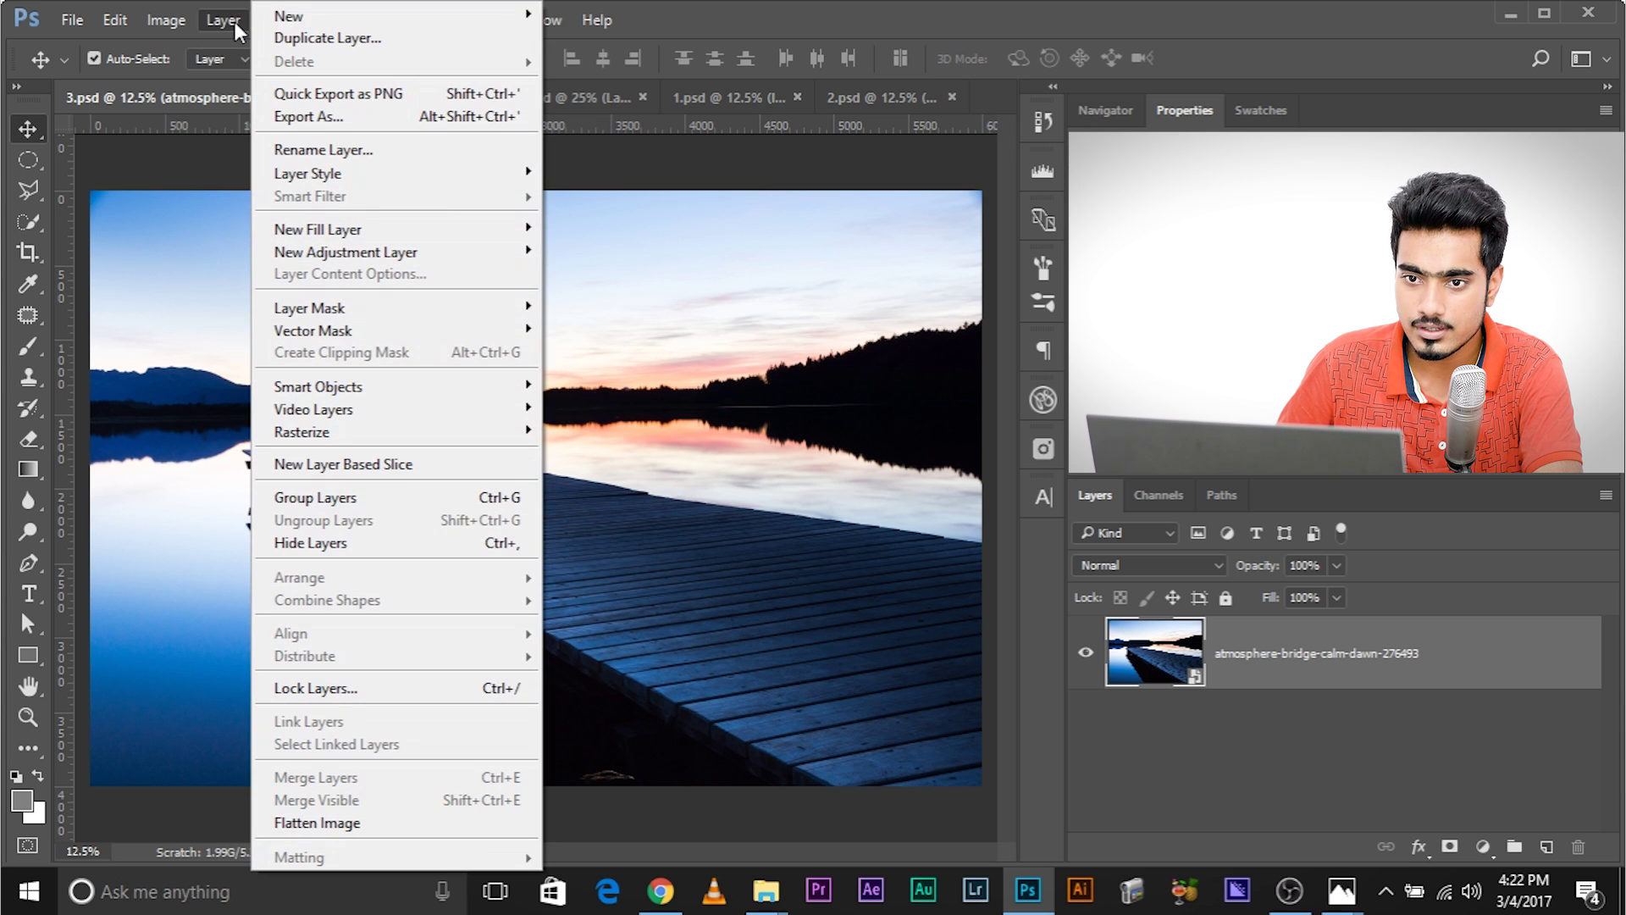
mouse_move(292, 16)
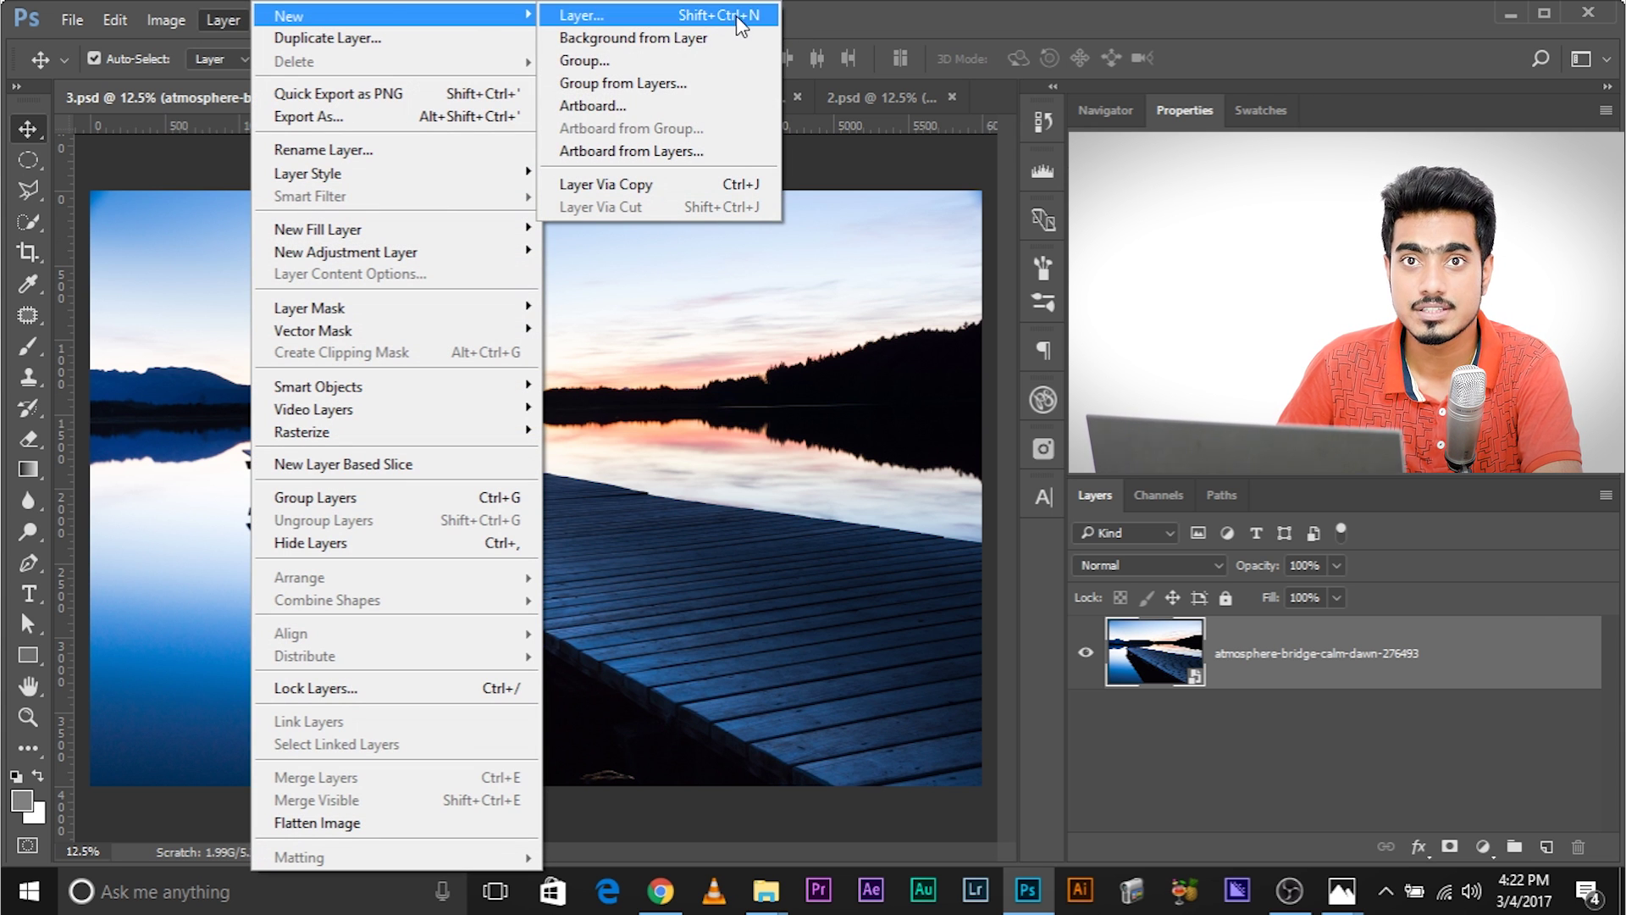
click(857, 10)
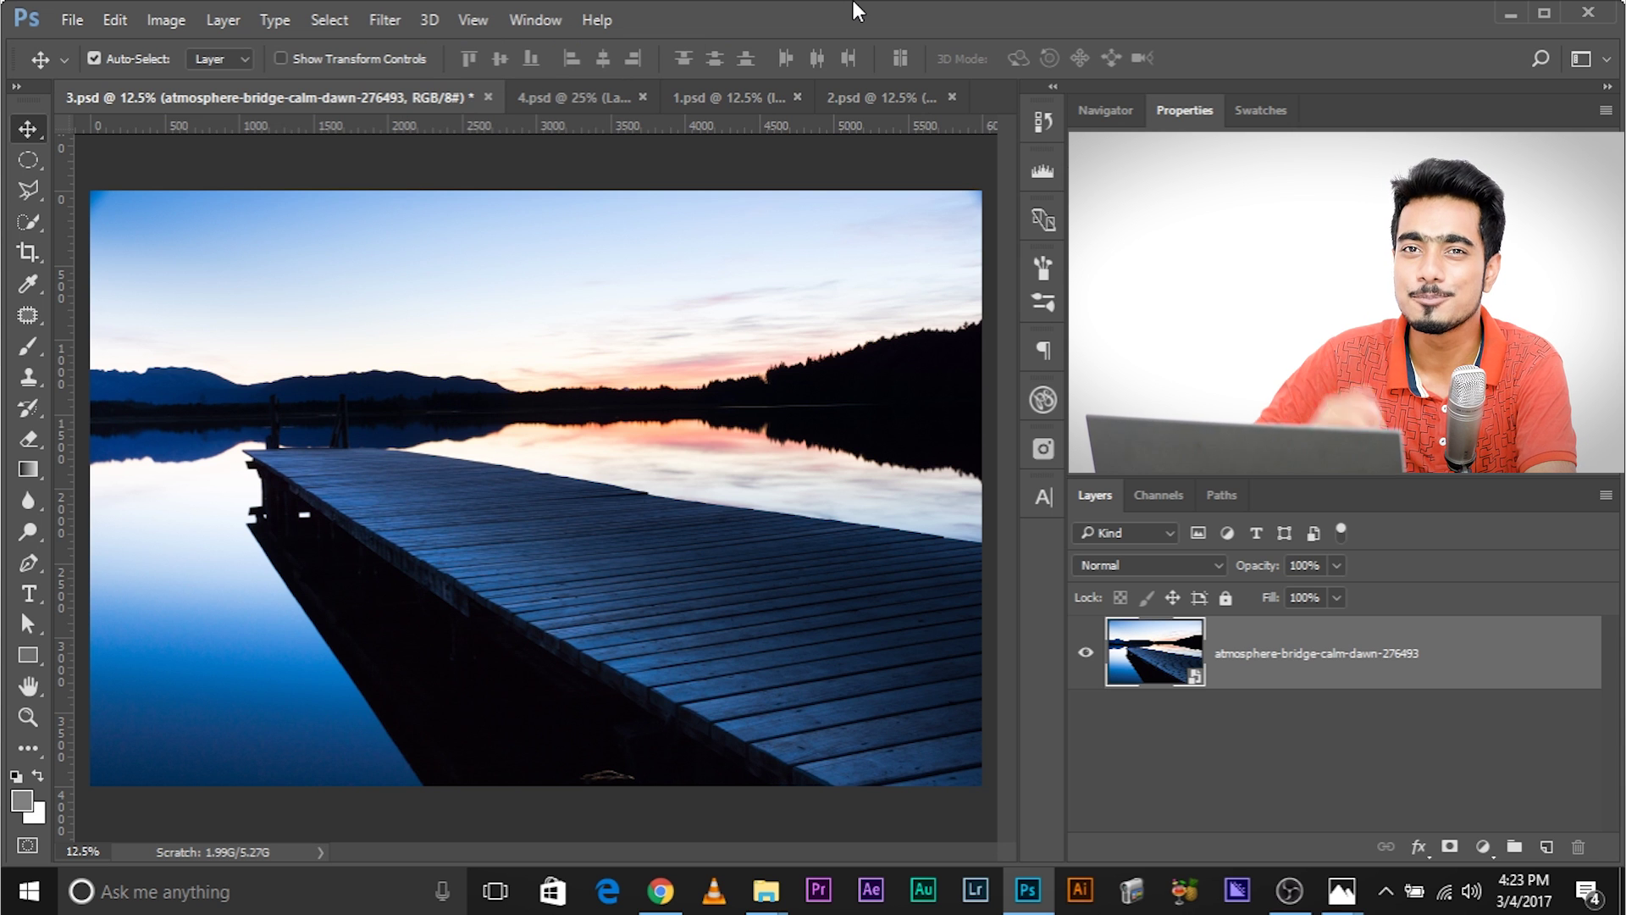
Create a new layer named Burn in Overlay mode, filled with the Overlay-neutral 50% gray.
key(ctrl+shift+n)
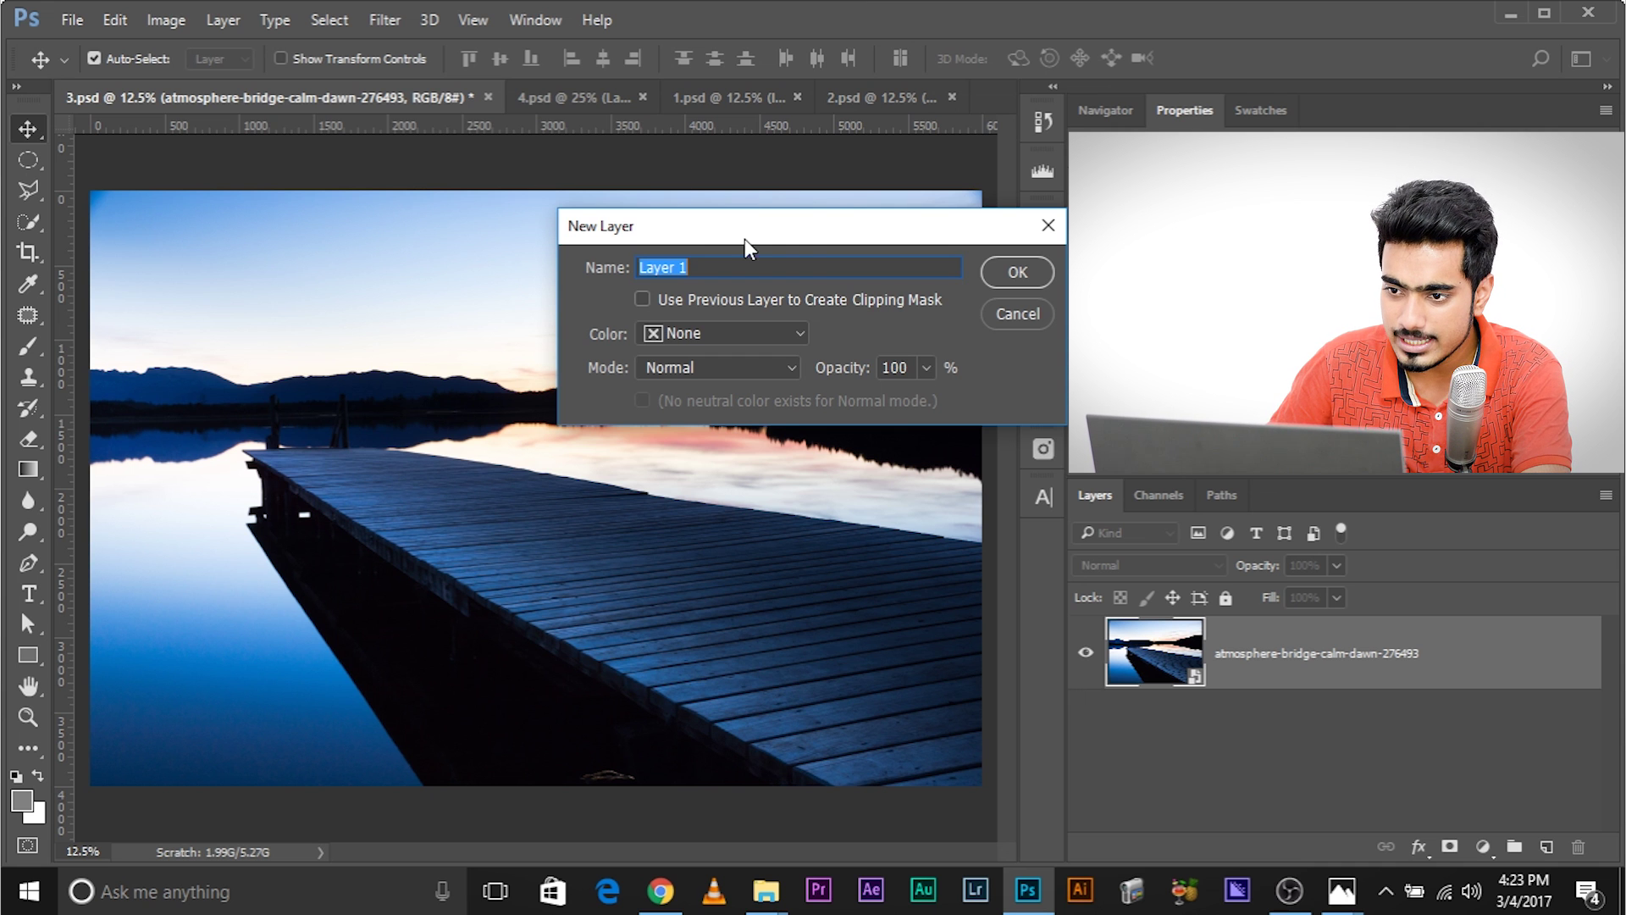
drag(806, 232, 701, 230)
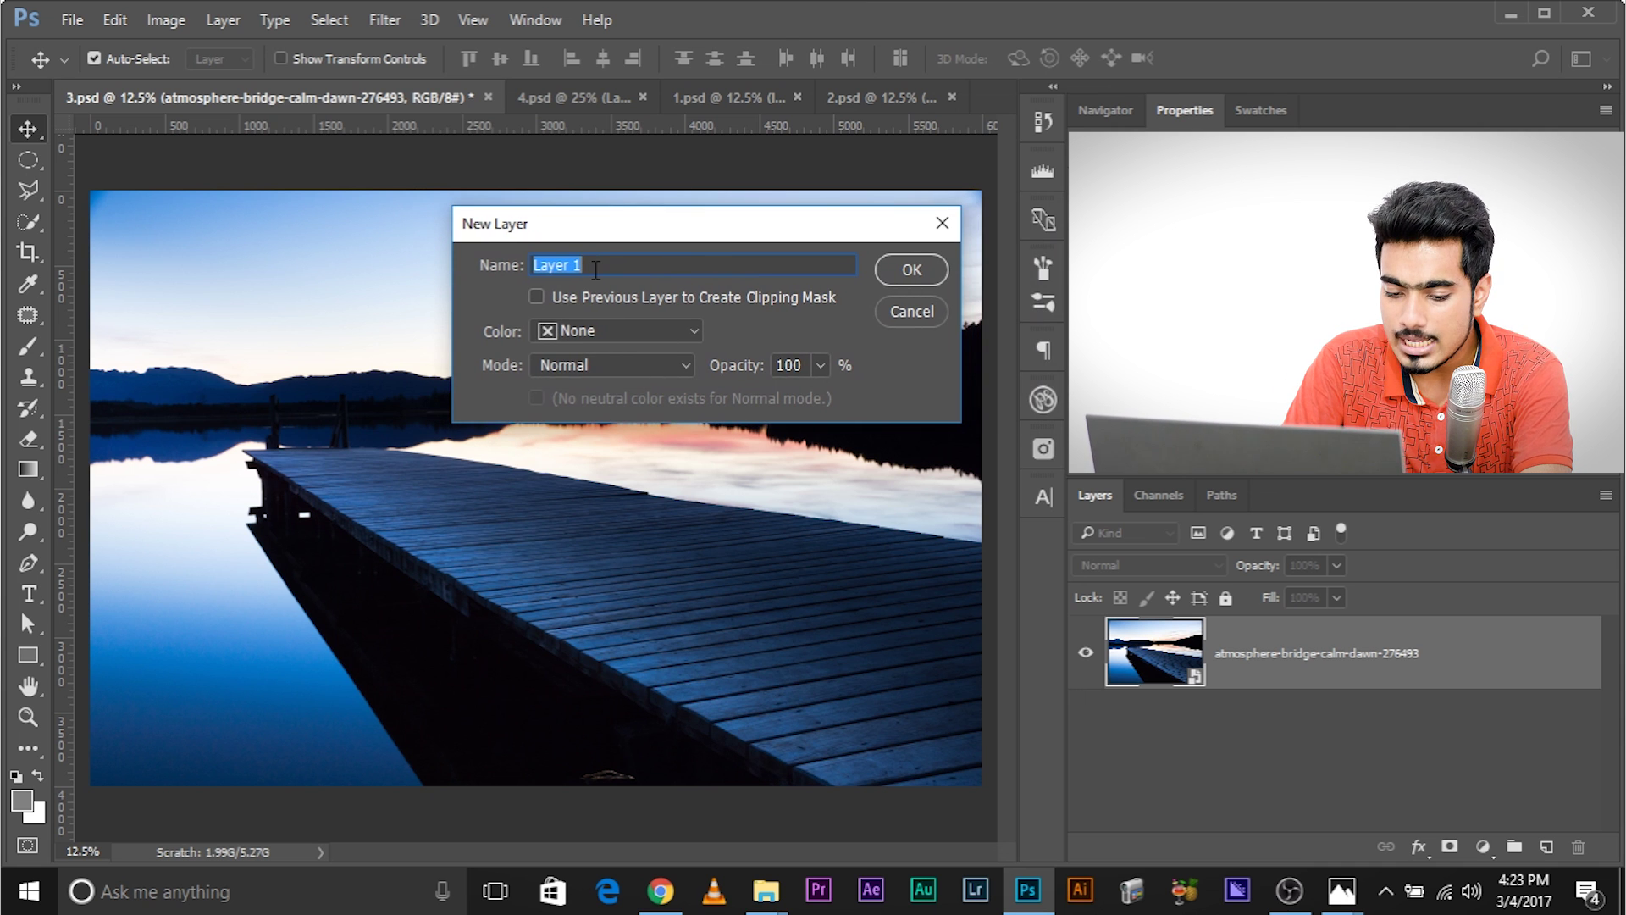
text(Burn)
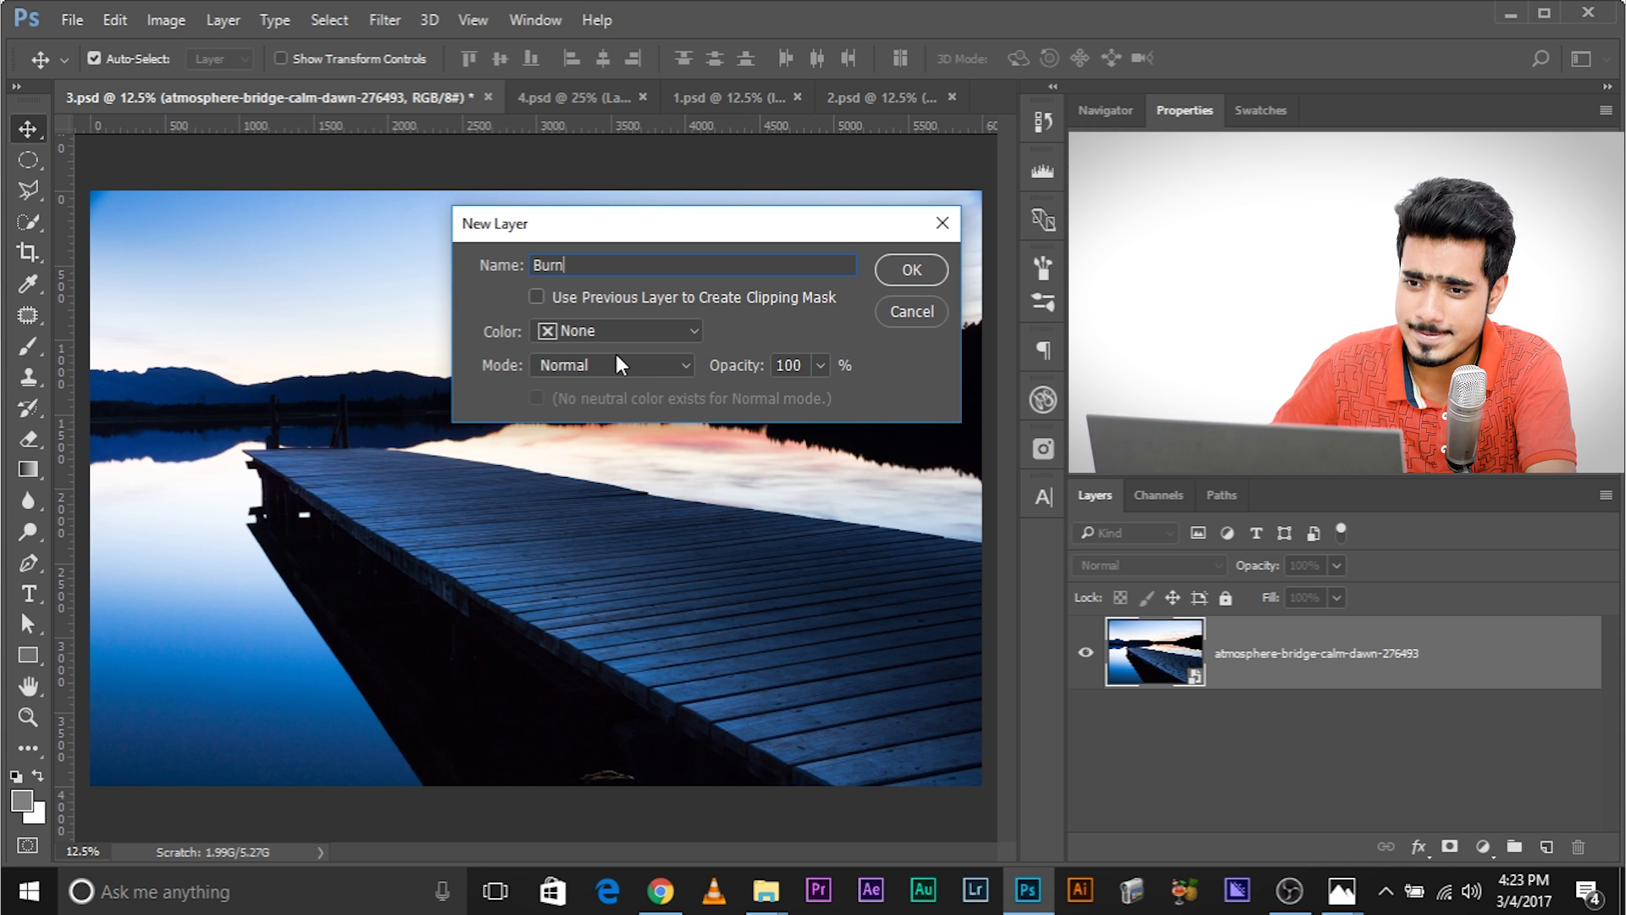
click(585, 369)
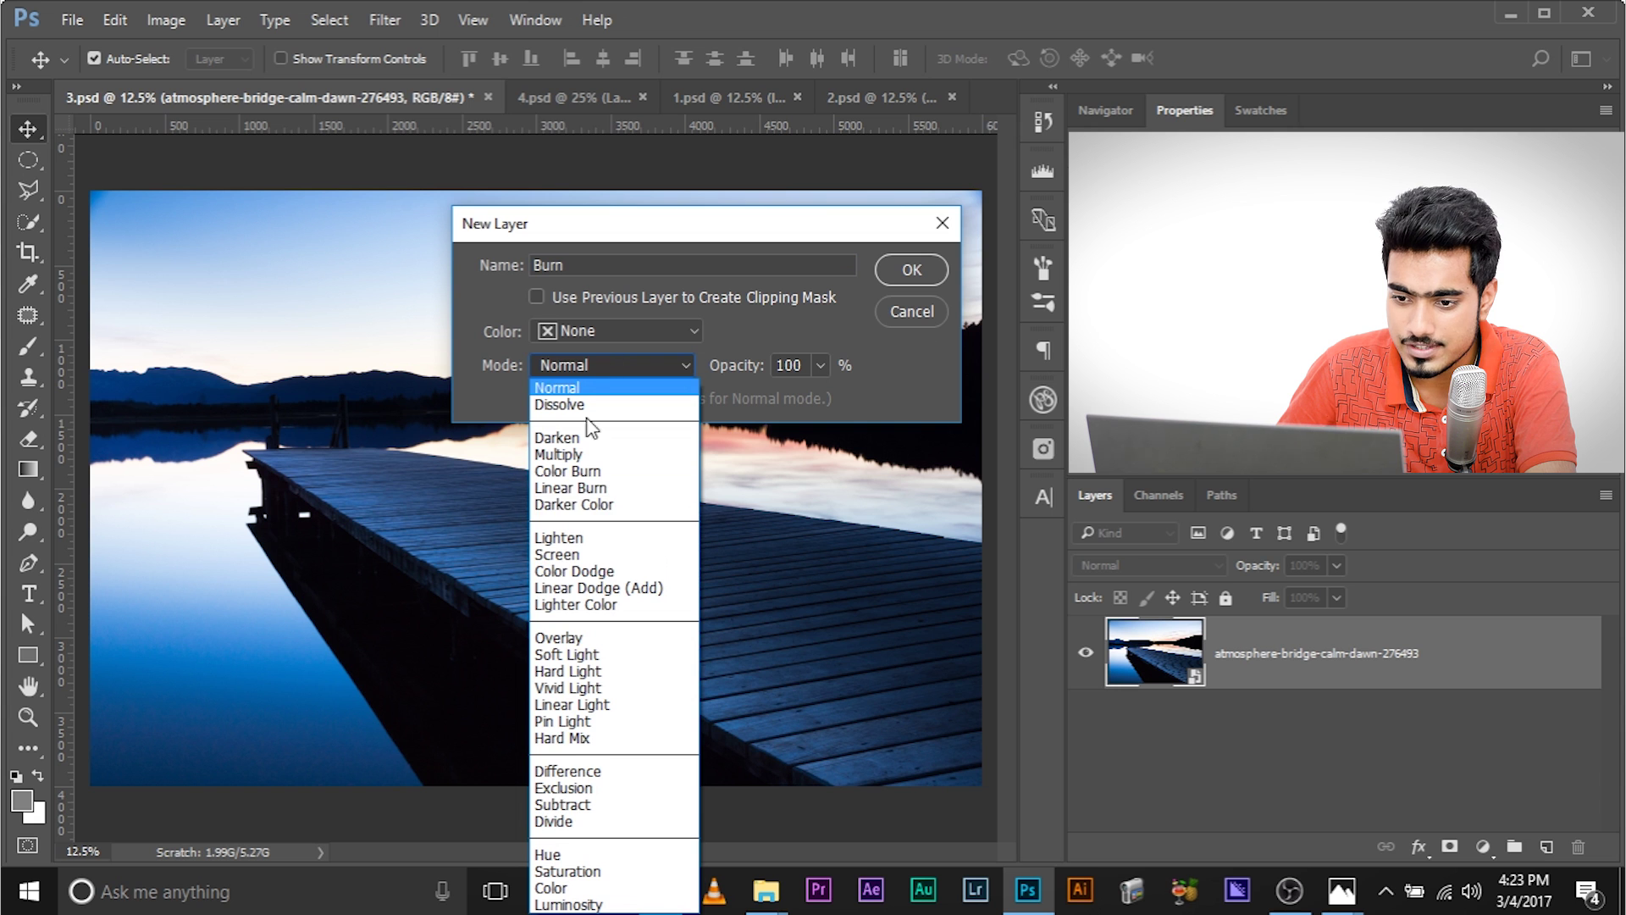
click(596, 639)
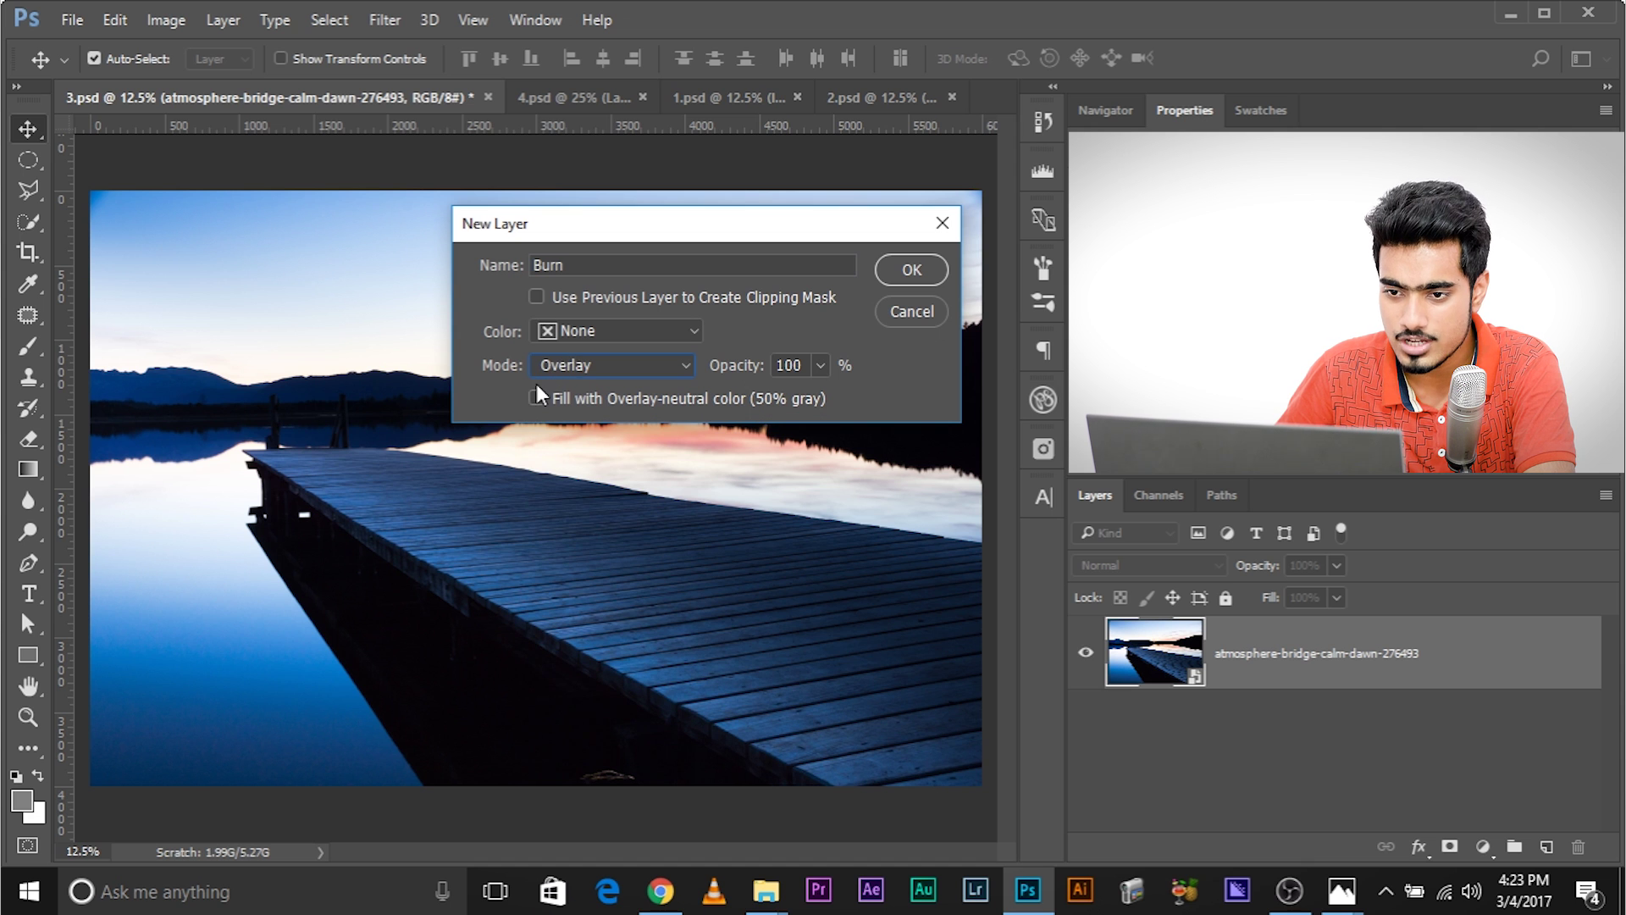
click(891, 273)
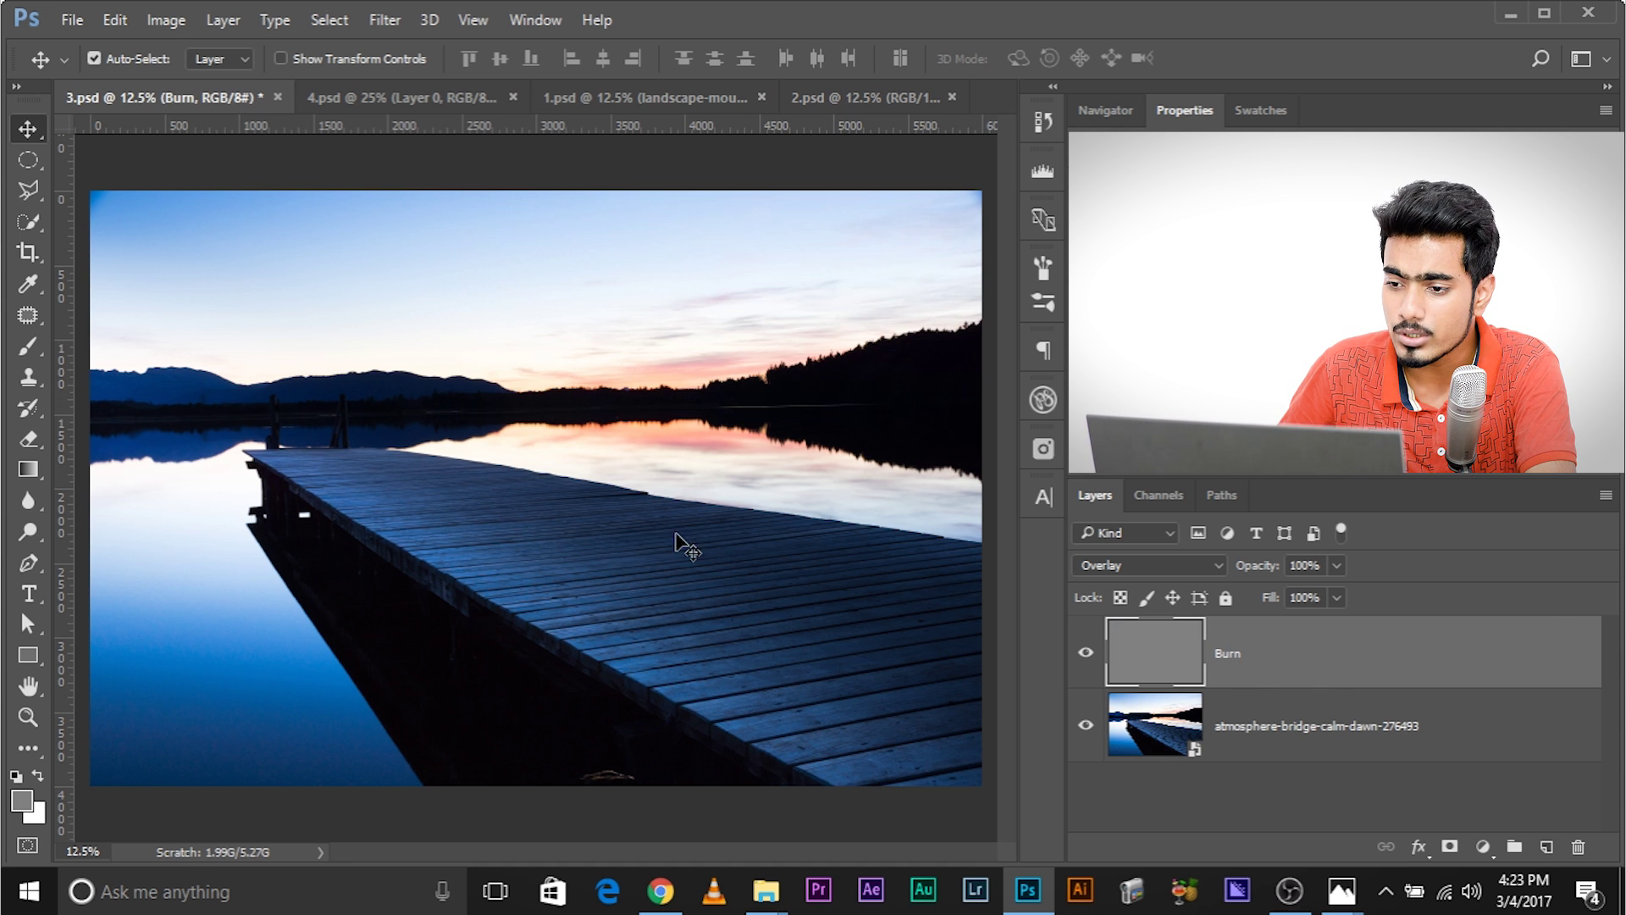
Preview the Burn layer's gray fill in Normal blending mode and restore the layer to Overlay.
click(1130, 566)
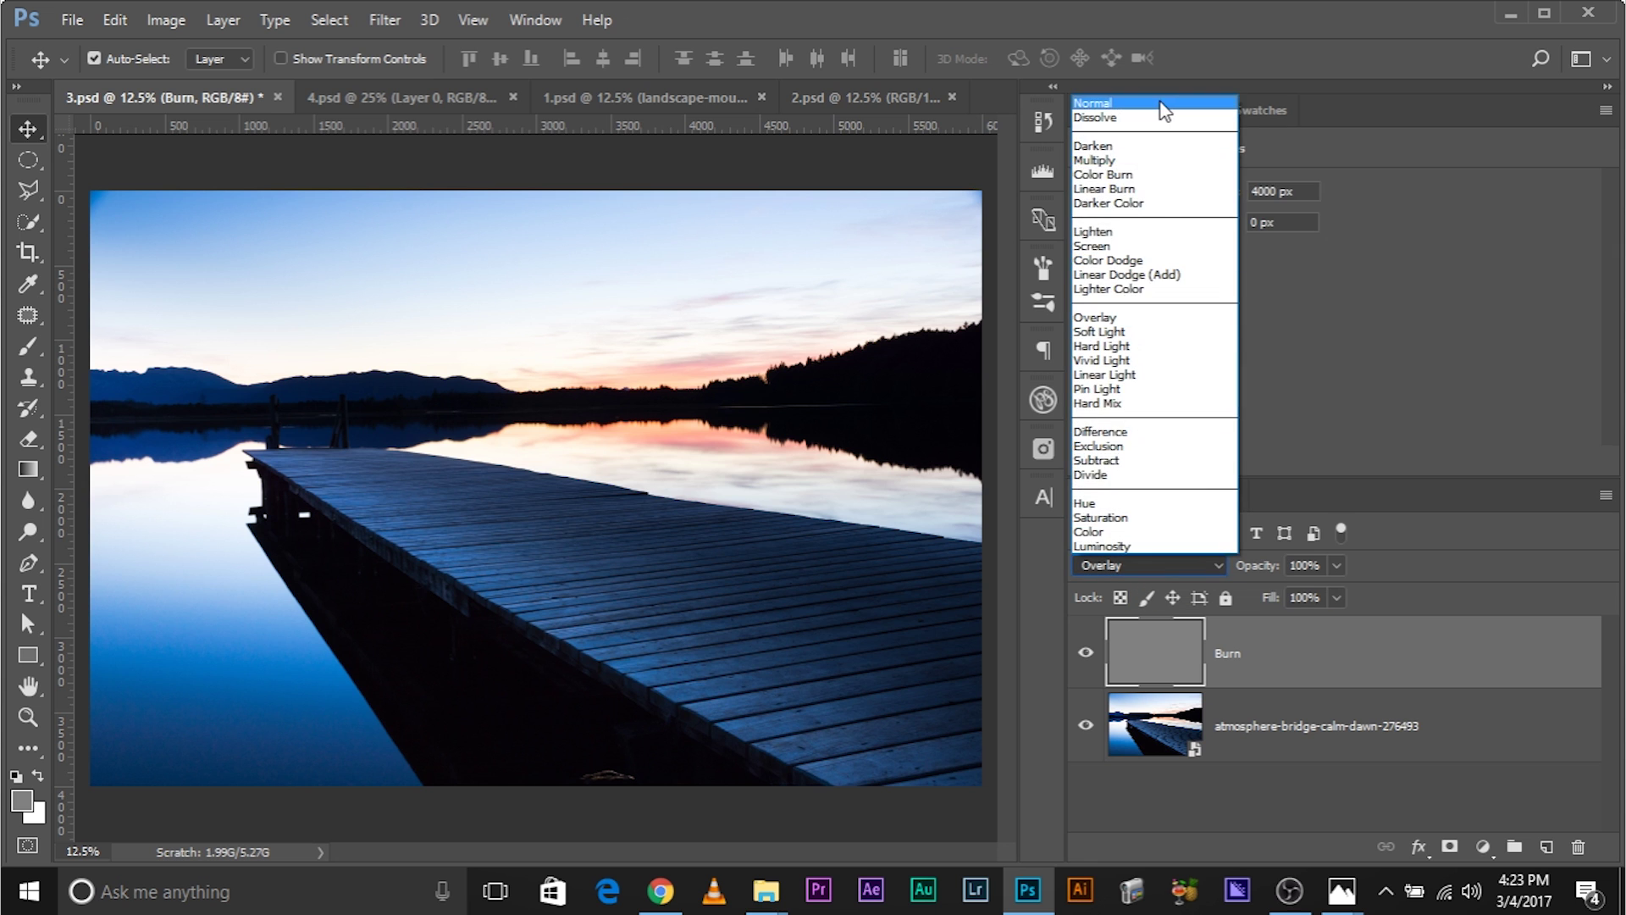
click(1158, 102)
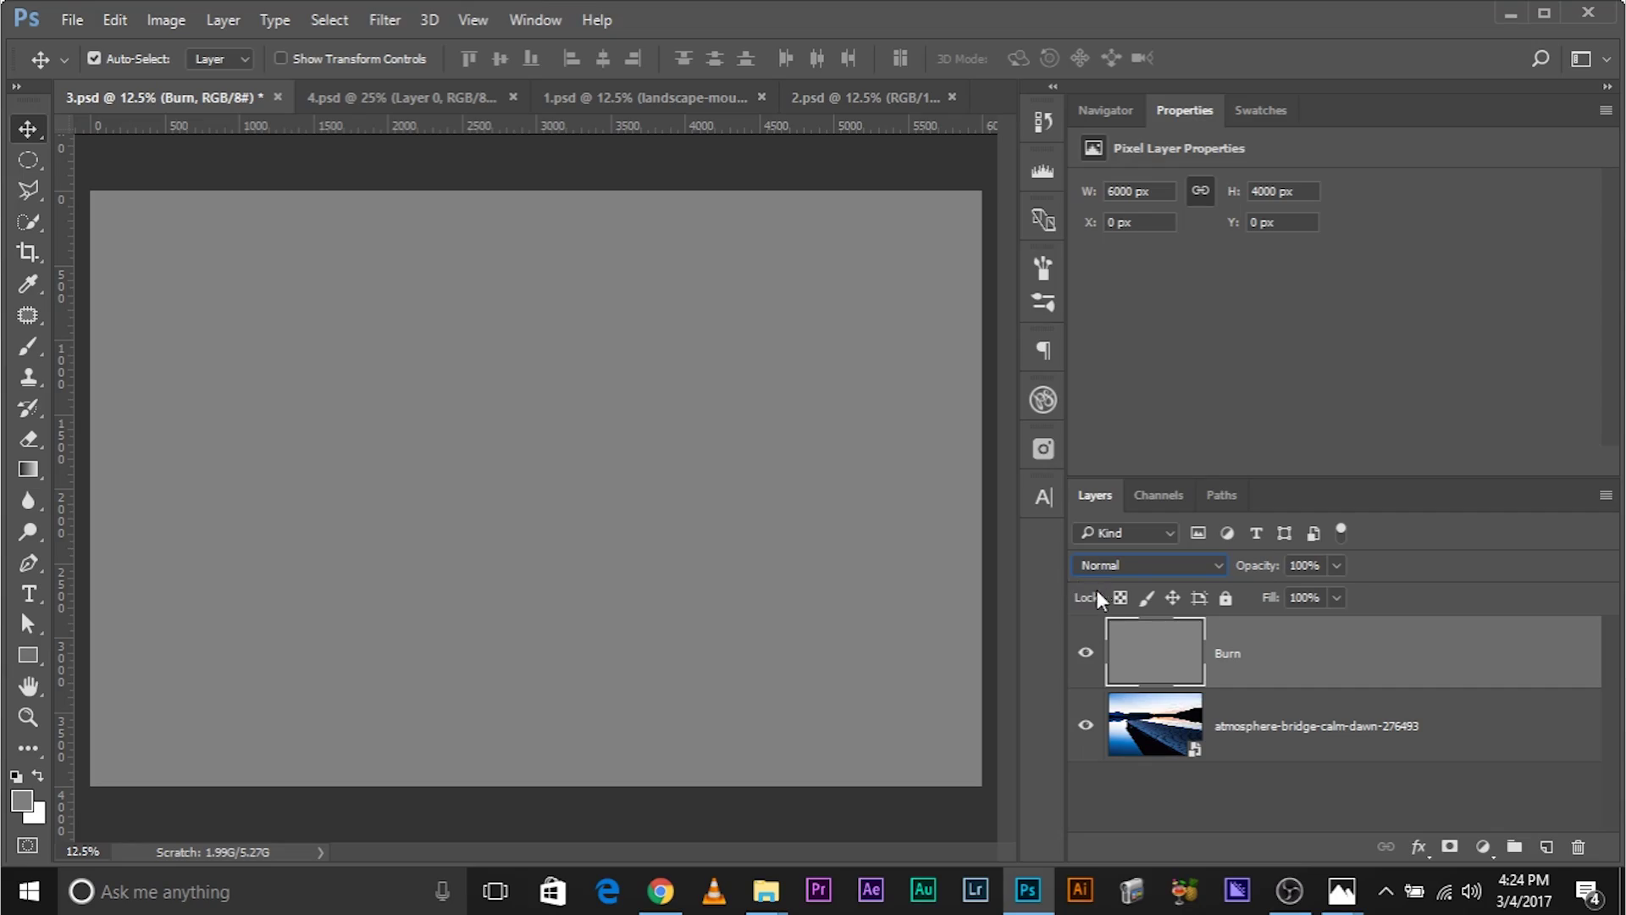
click(1126, 565)
click(1109, 327)
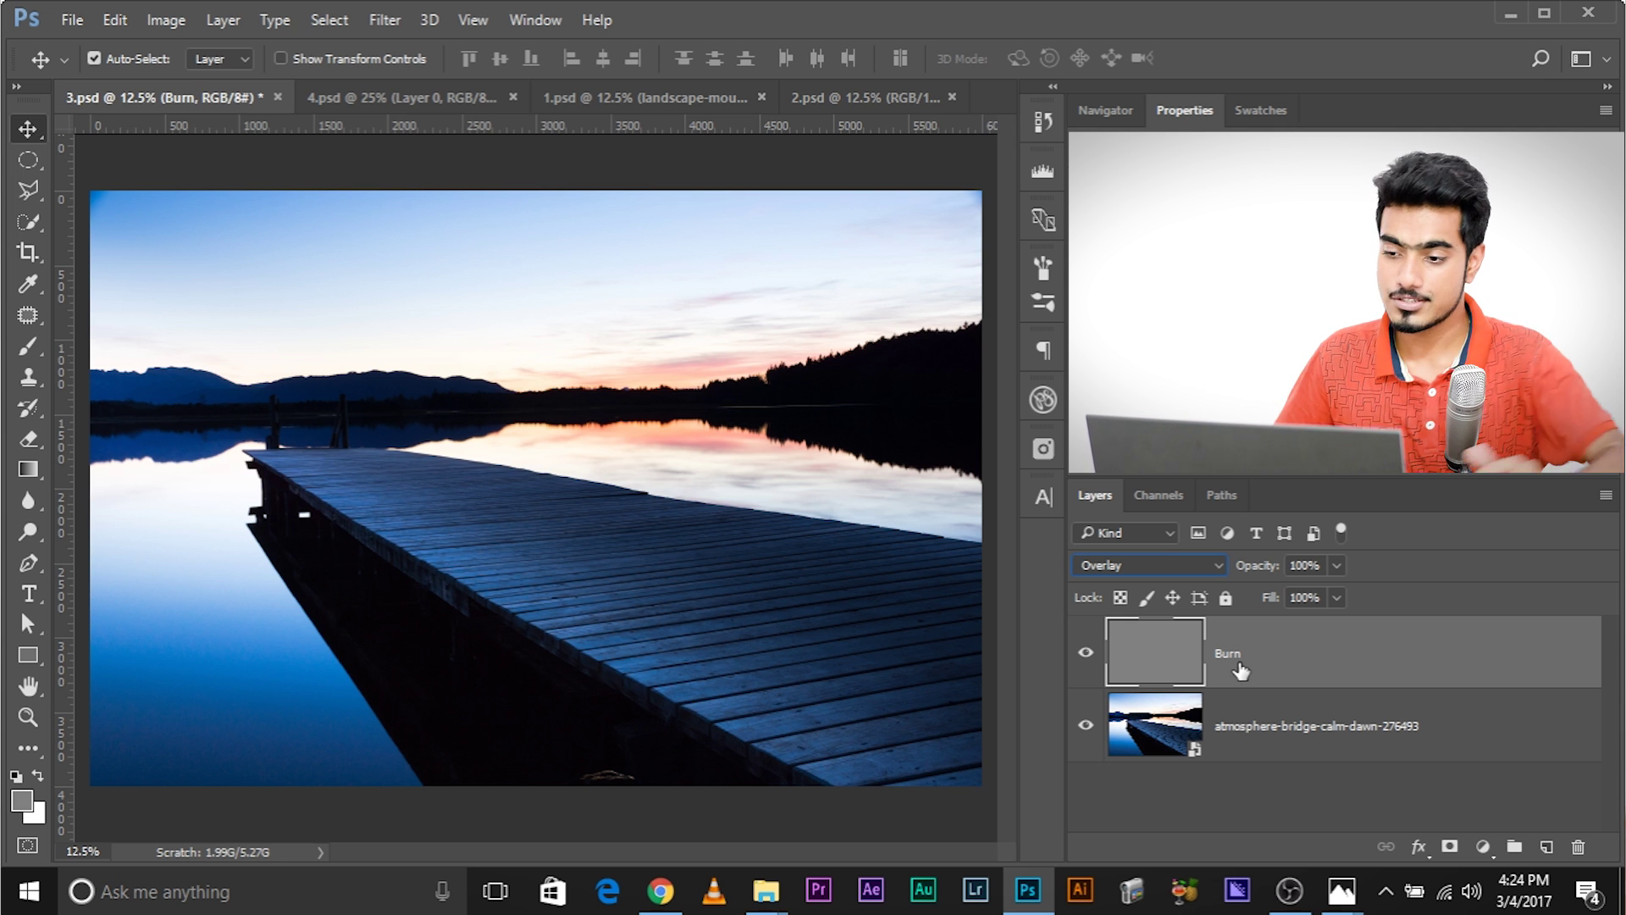
Choose the Brush tool and set the foreground color to black, 000000.
click(28, 348)
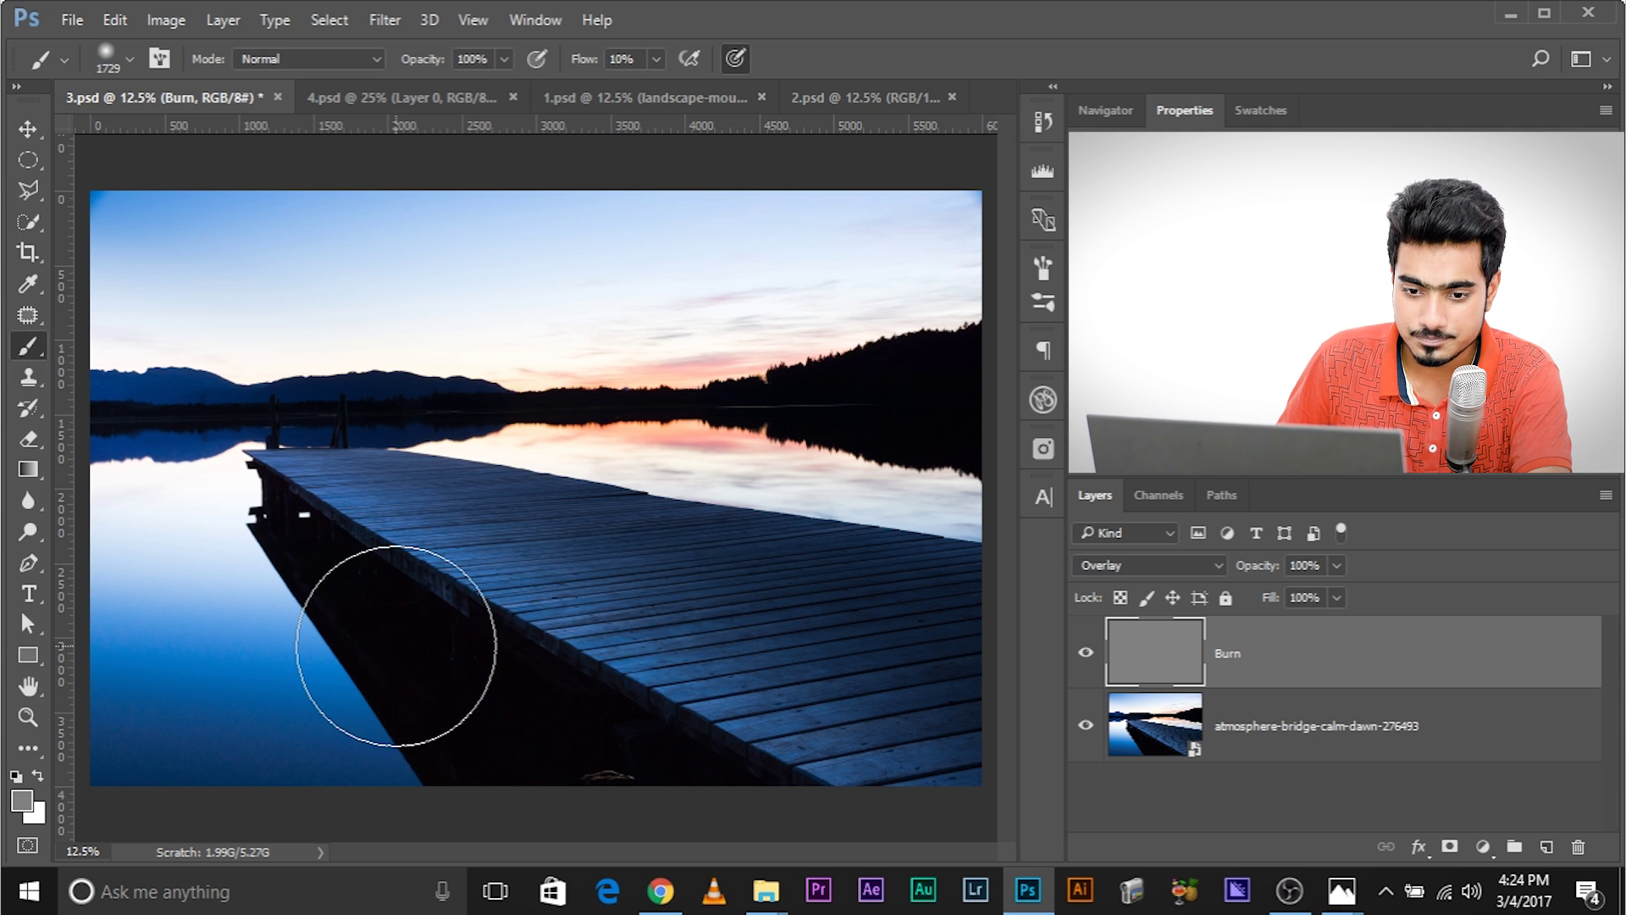
click(23, 803)
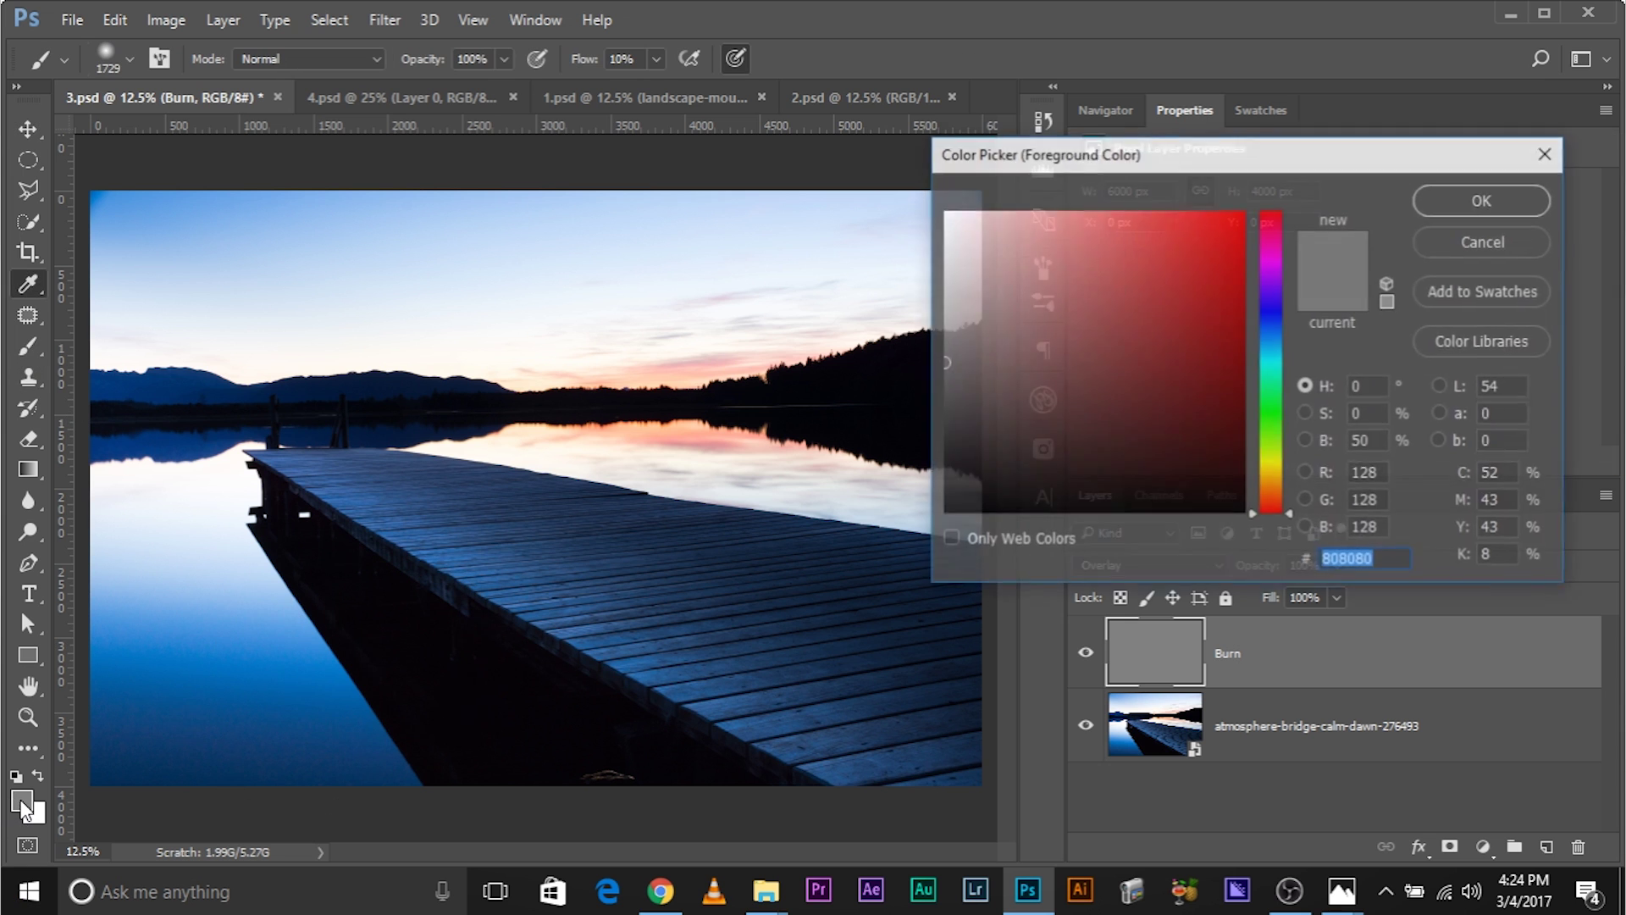
text(000000)
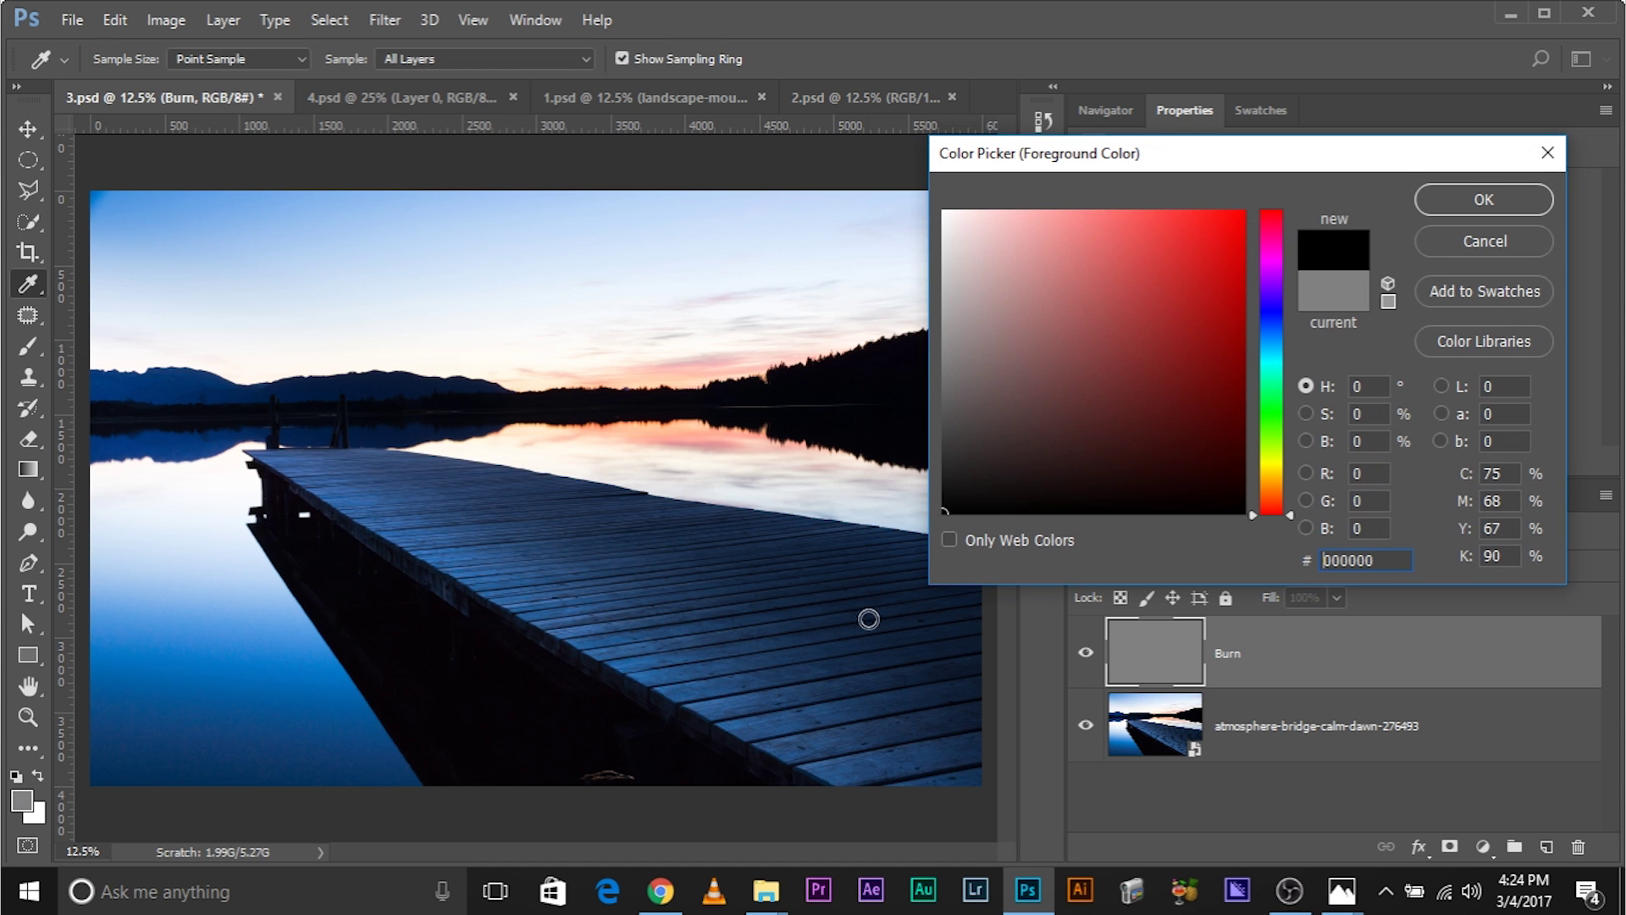
click(1488, 204)
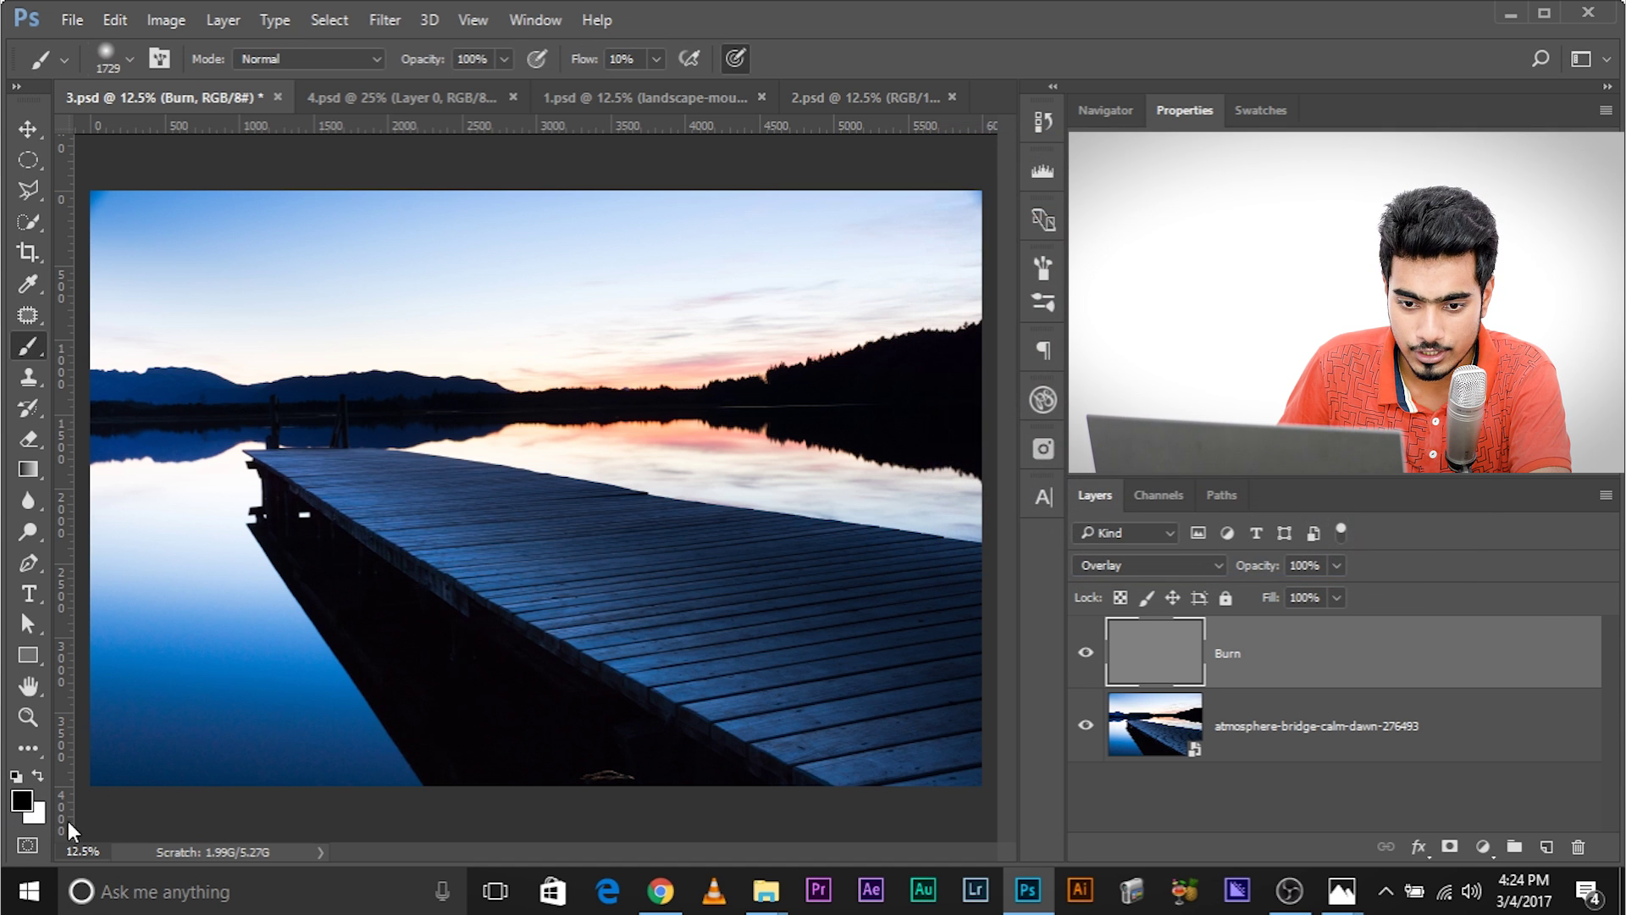
Set the background color to 50% gray, 808080, and return to the Brush tool.
click(38, 815)
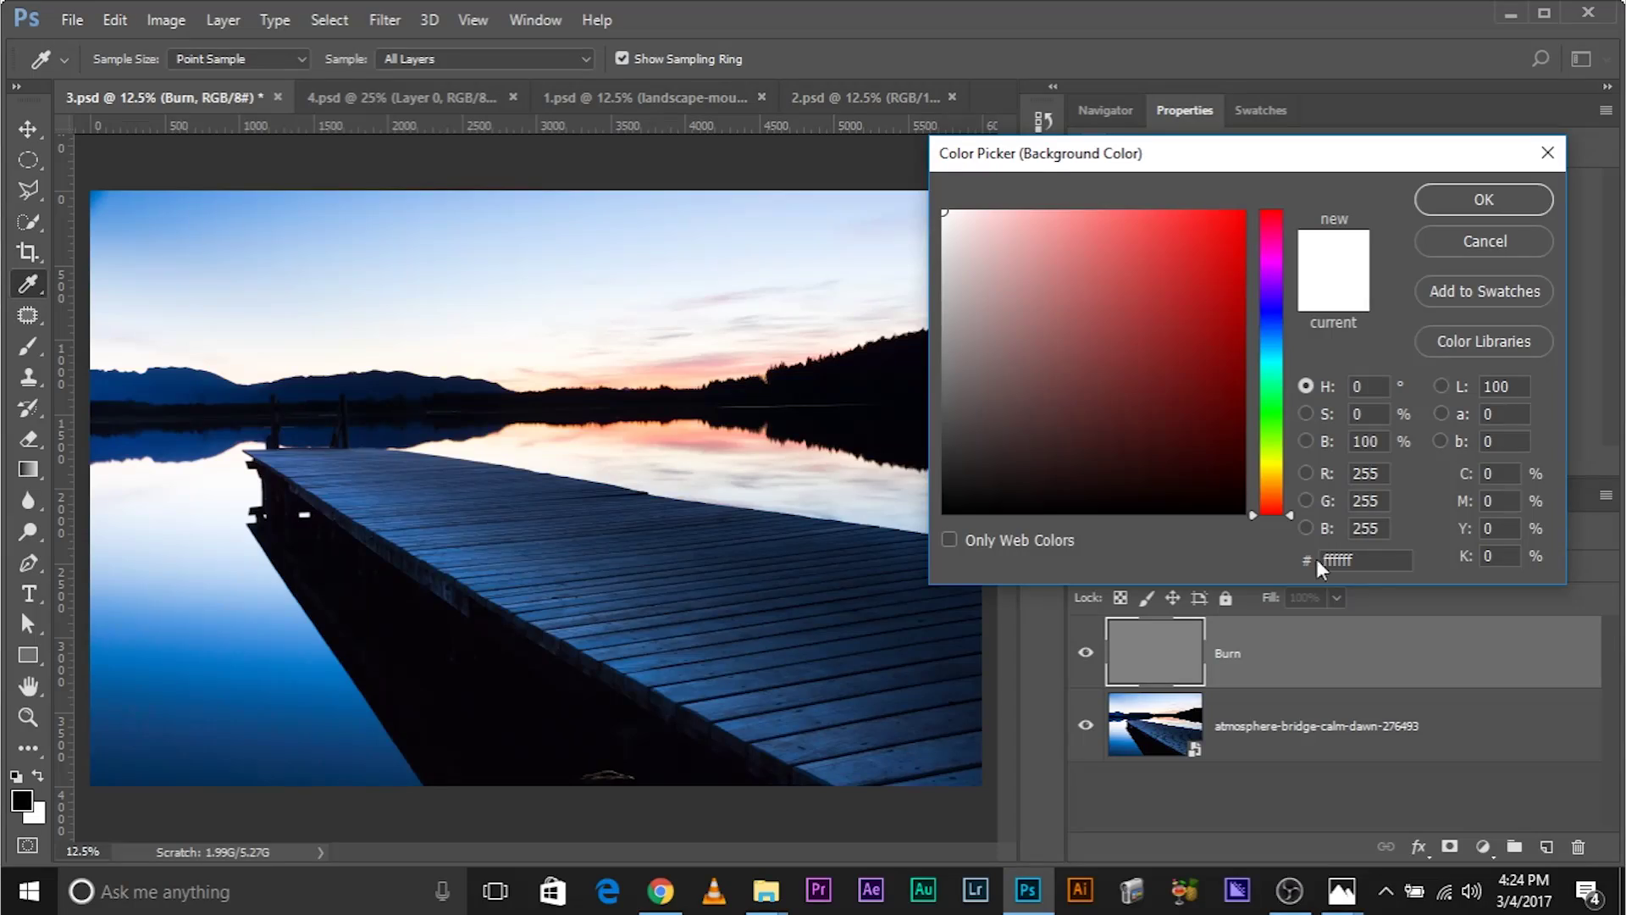
double_click(1387, 562)
text(808)
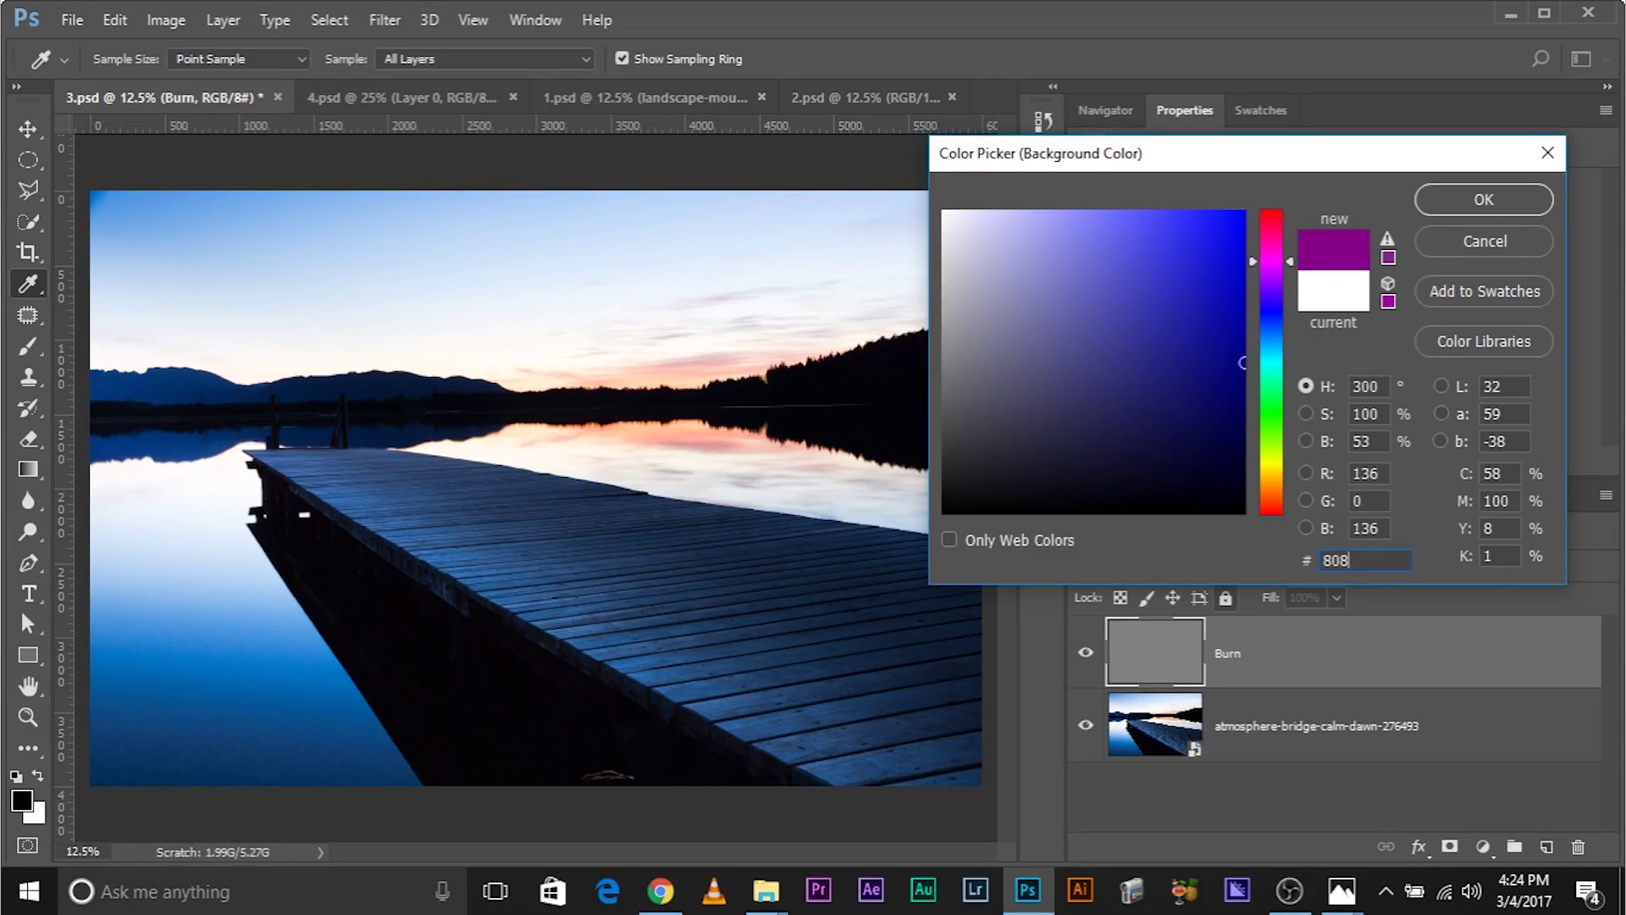
text(080)
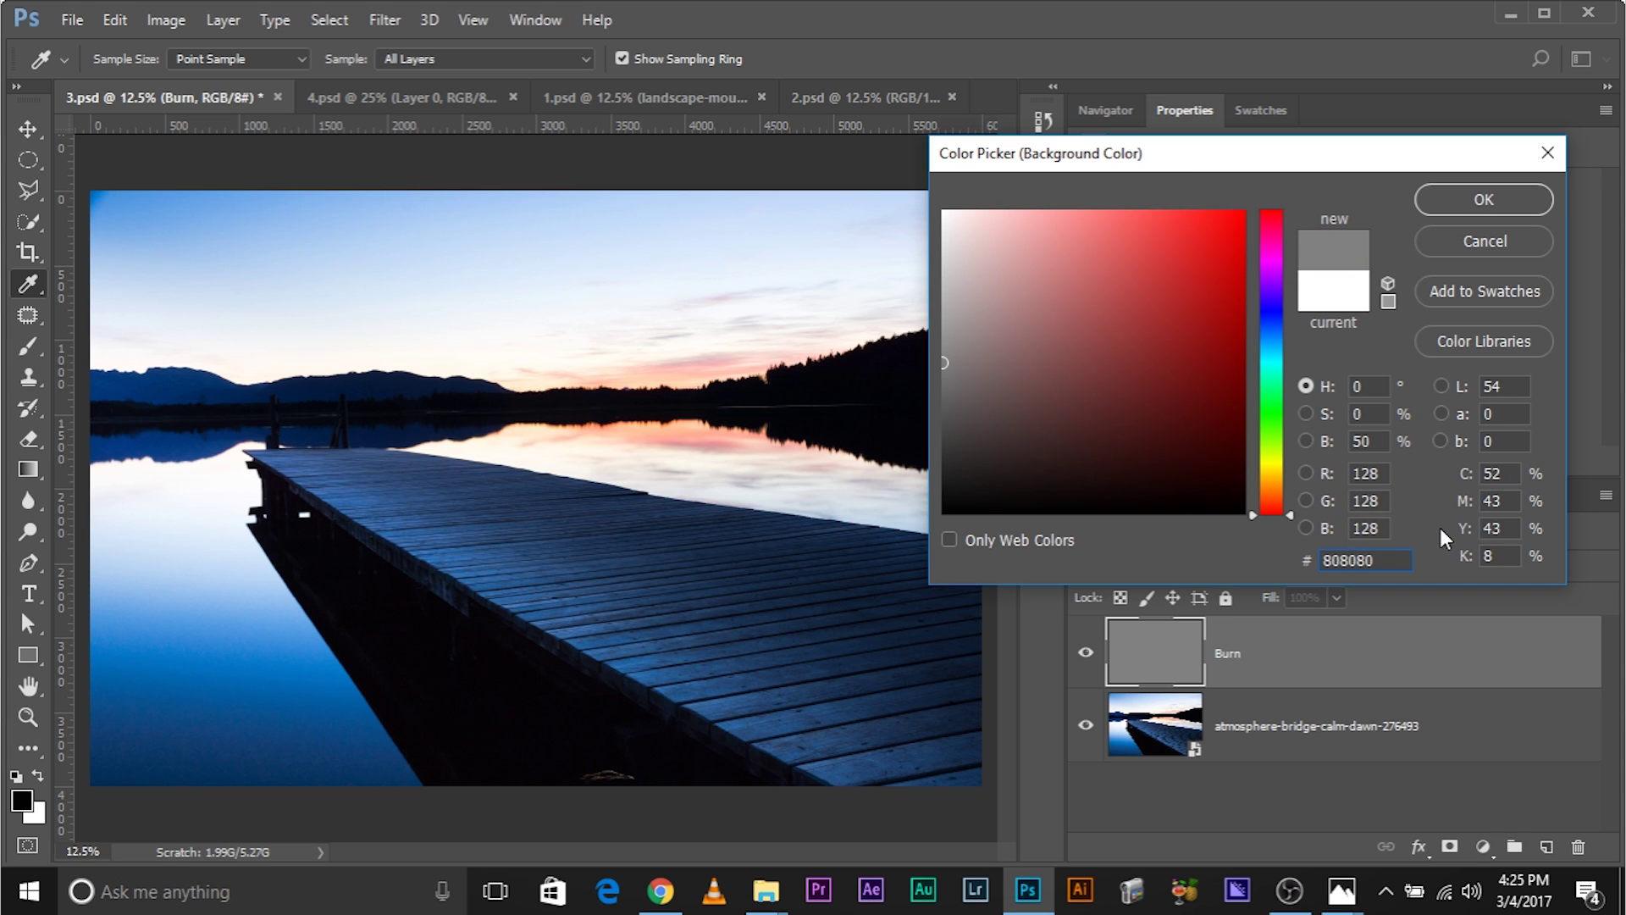
click(1486, 198)
key(b)
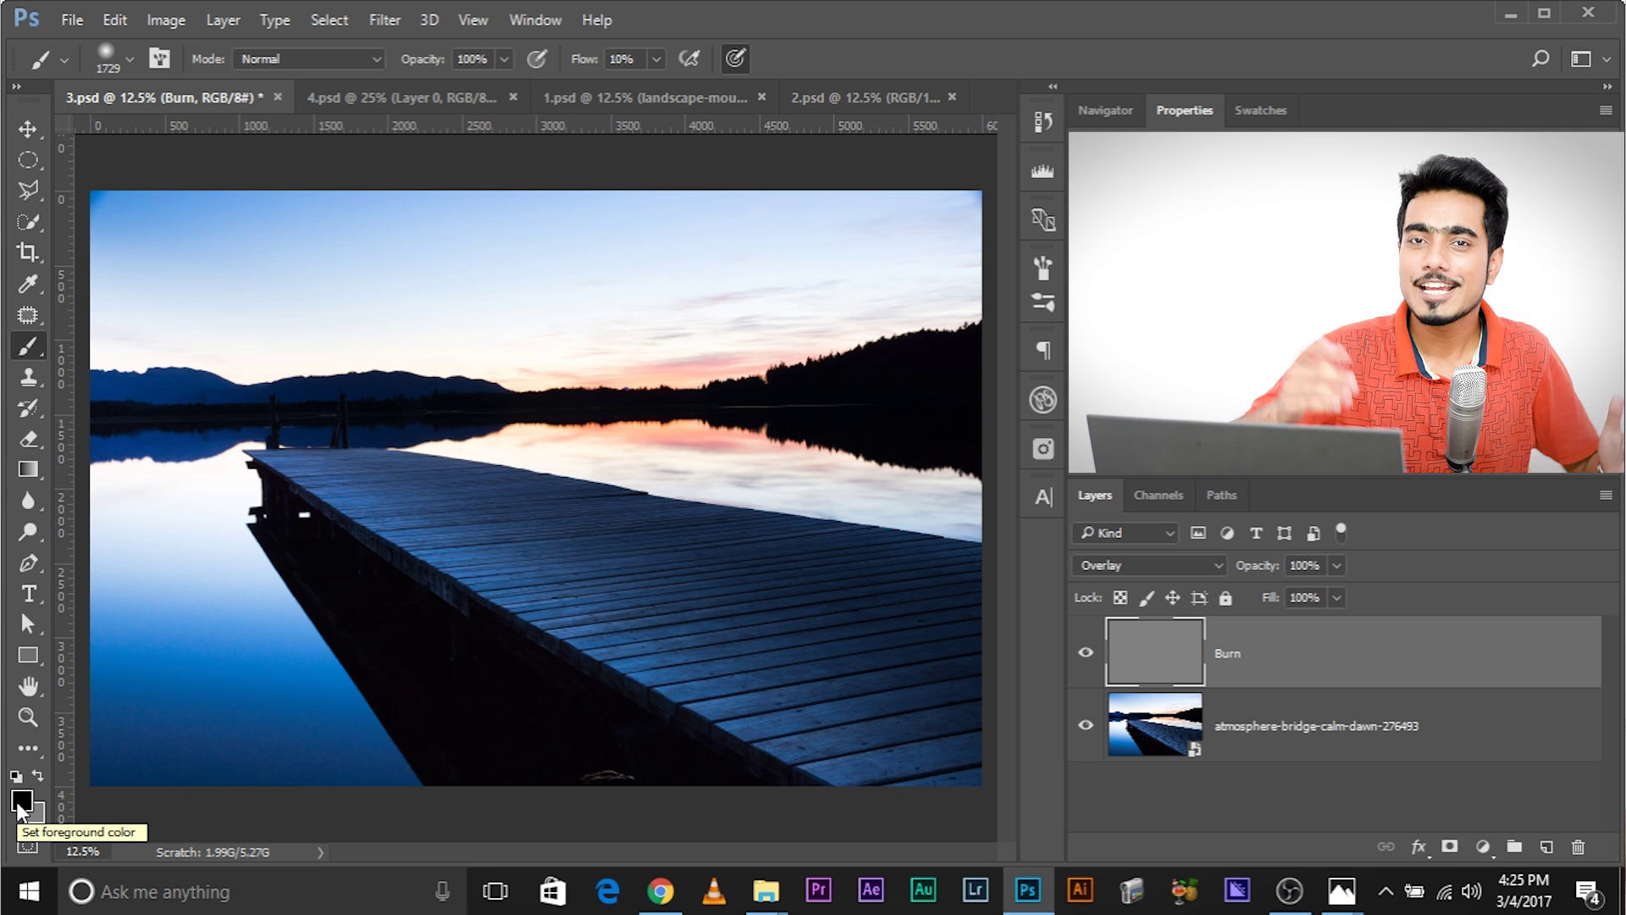
Reduce the brush size to 961 px and set its flow to 24%.
mouse_move(638, 394)
mouse_down()
mouse_move(535, 386)
mouse_move(599, 338)
mouse_up()
double_click(628, 53)
text(30)
key(Return)
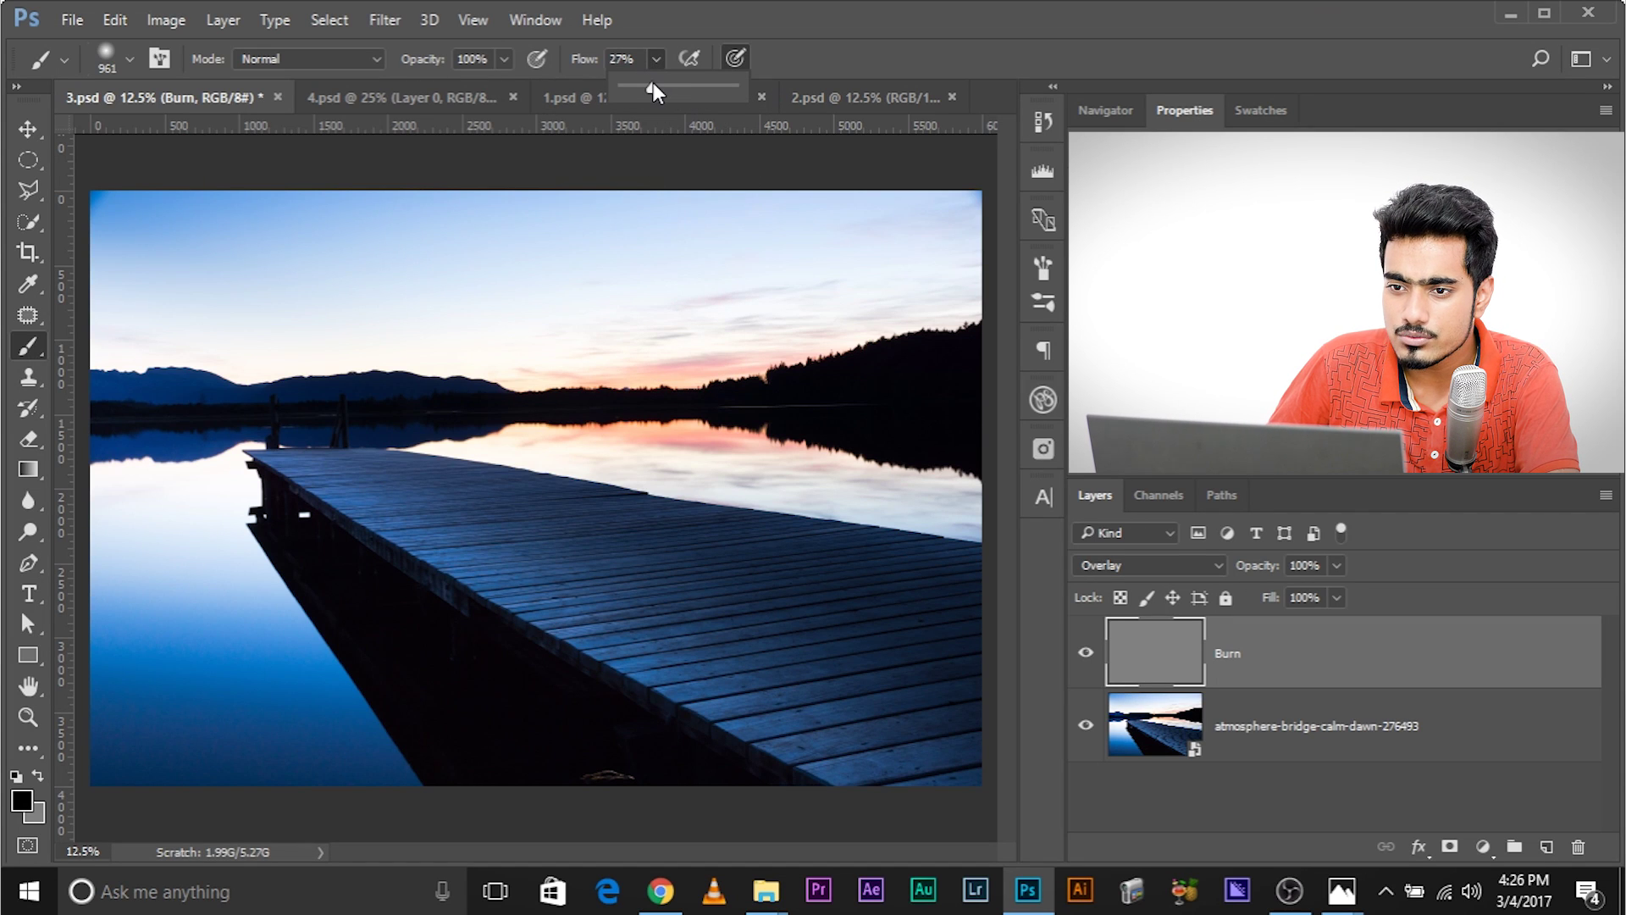
drag(653, 83, 649, 83)
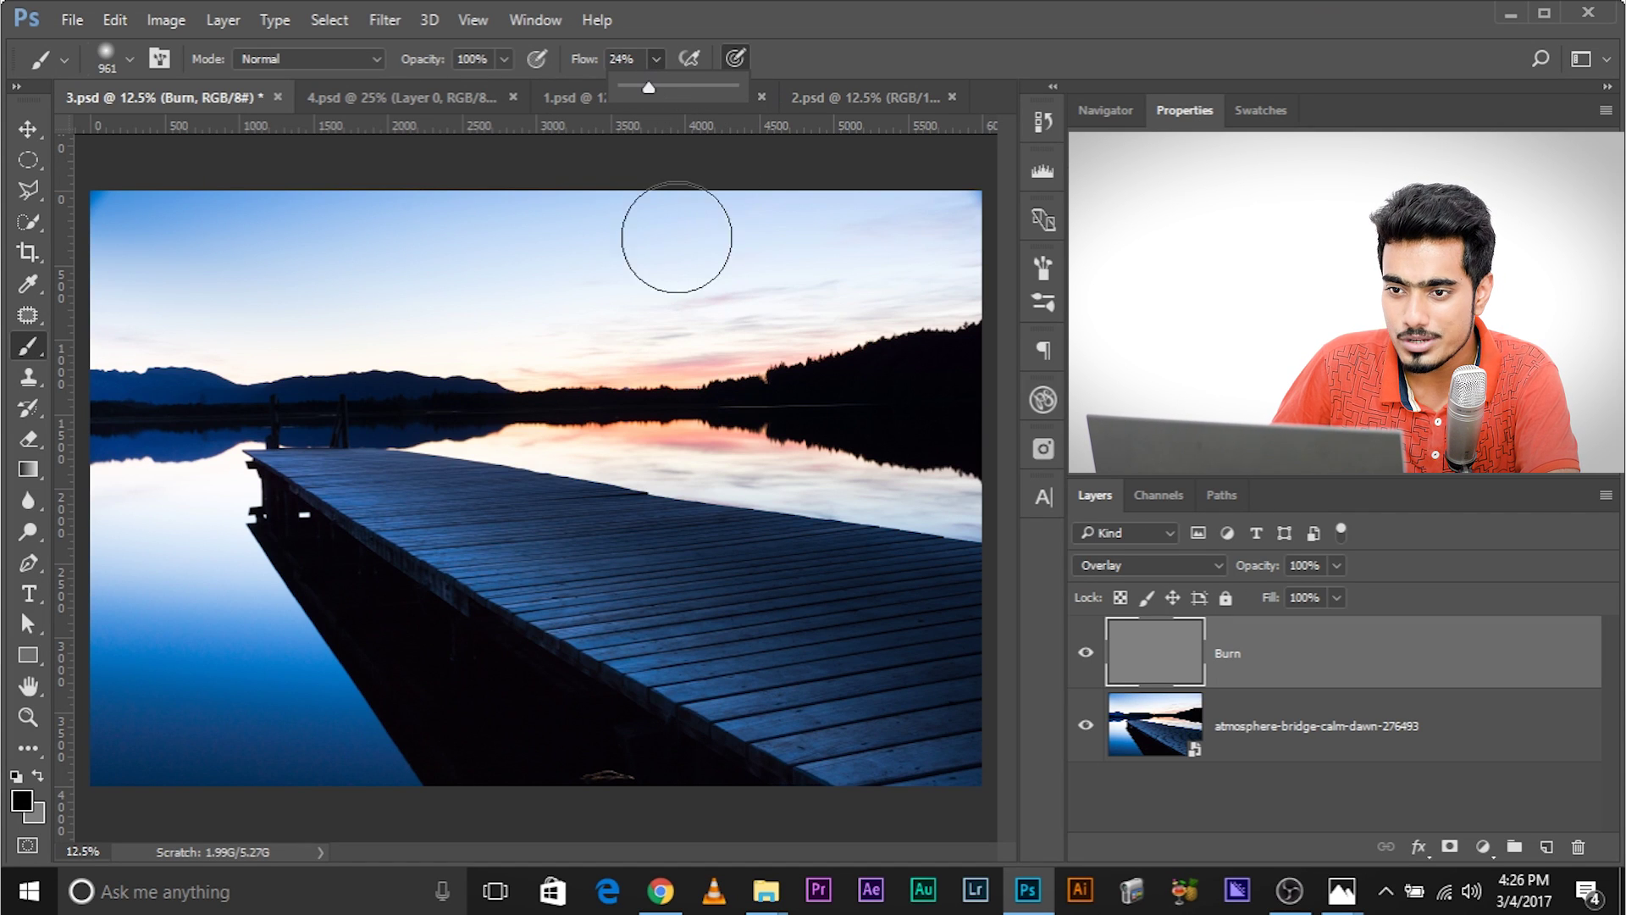
Burn the sky with black strokes on the Burn layer, enlarging the brush to 2337 px and reducing it to 1473 px.
click(657, 317)
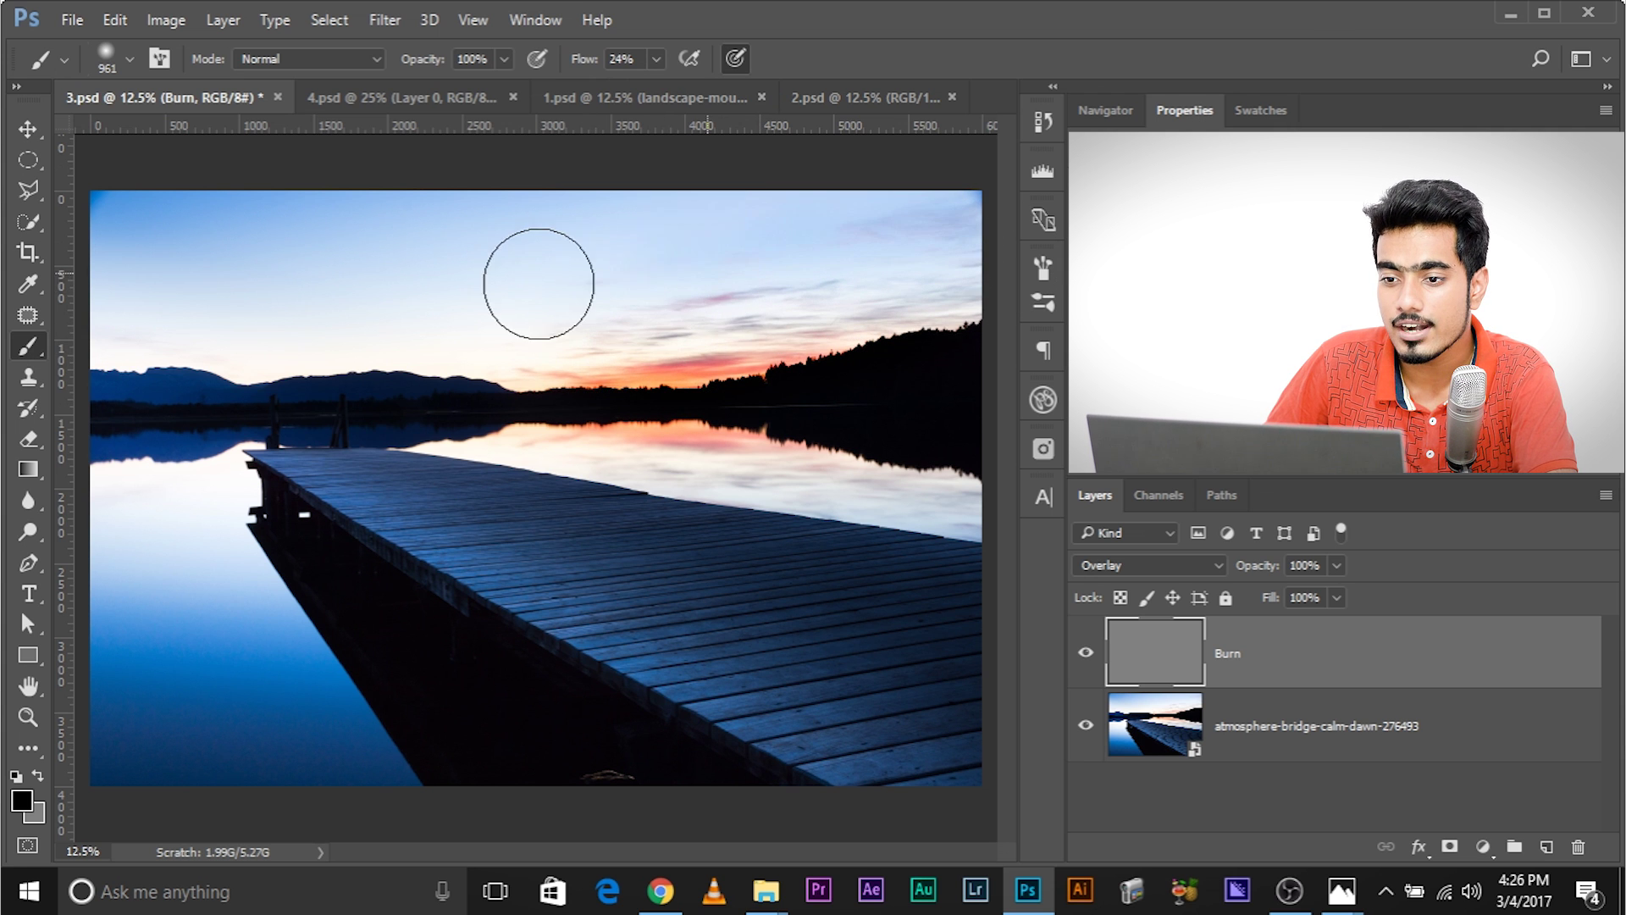
drag(539, 284, 635, 272)
key(bracketright)
key(bracketright)
key(bracketright)
key(bracketright)
key(bracketright)
key(bracketright)
key(bracketright)
key(bracketright)
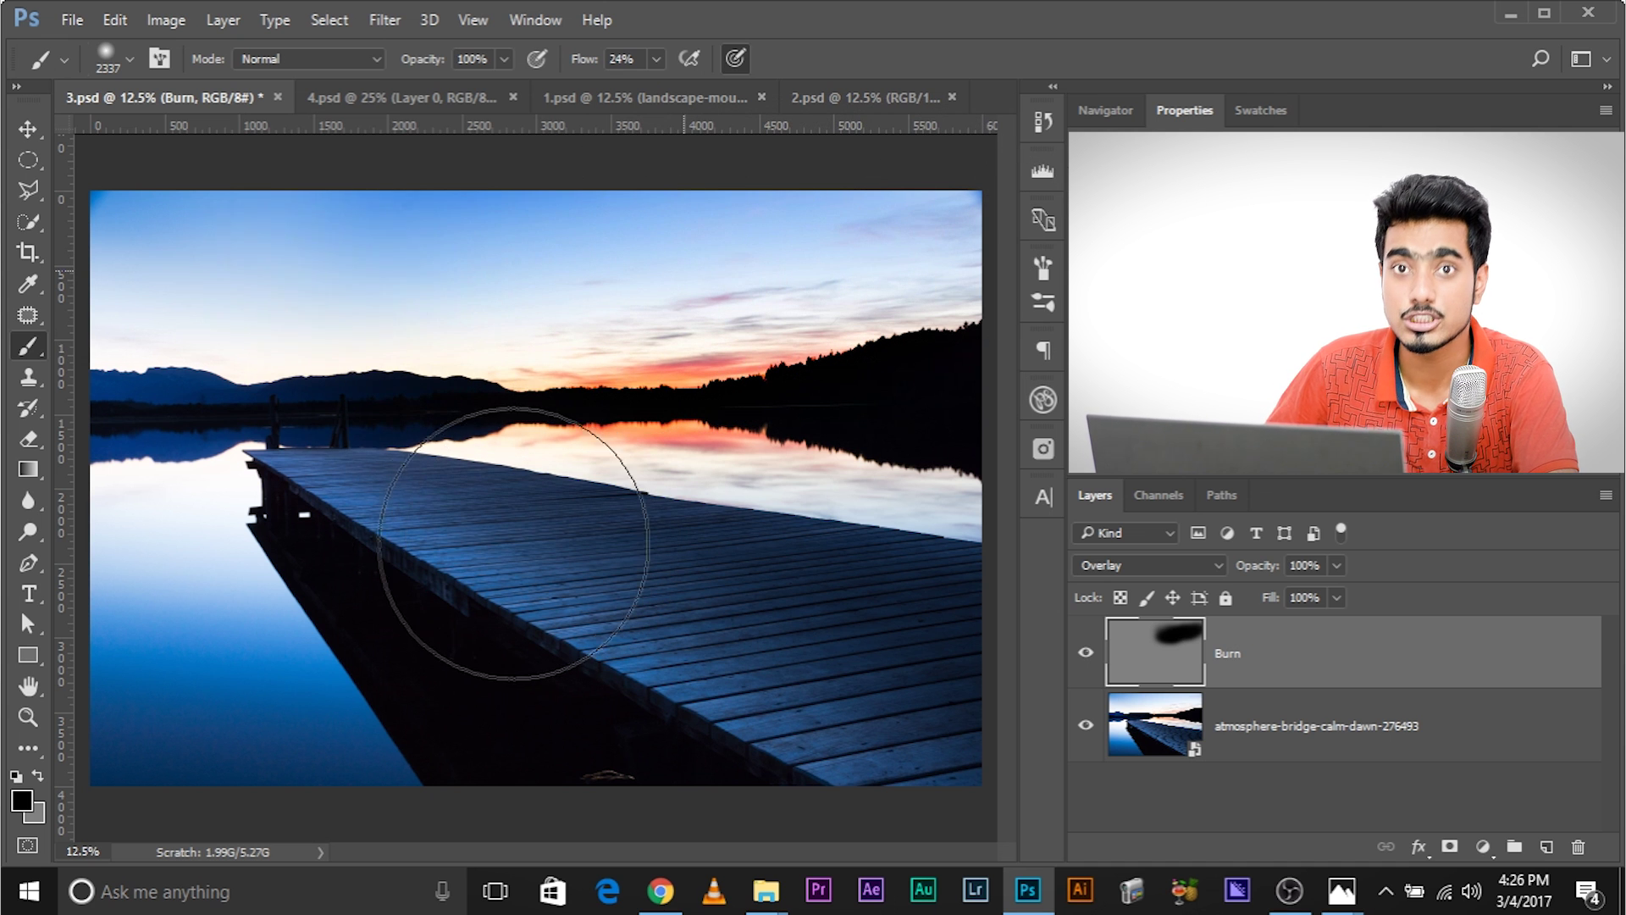
click(486, 555)
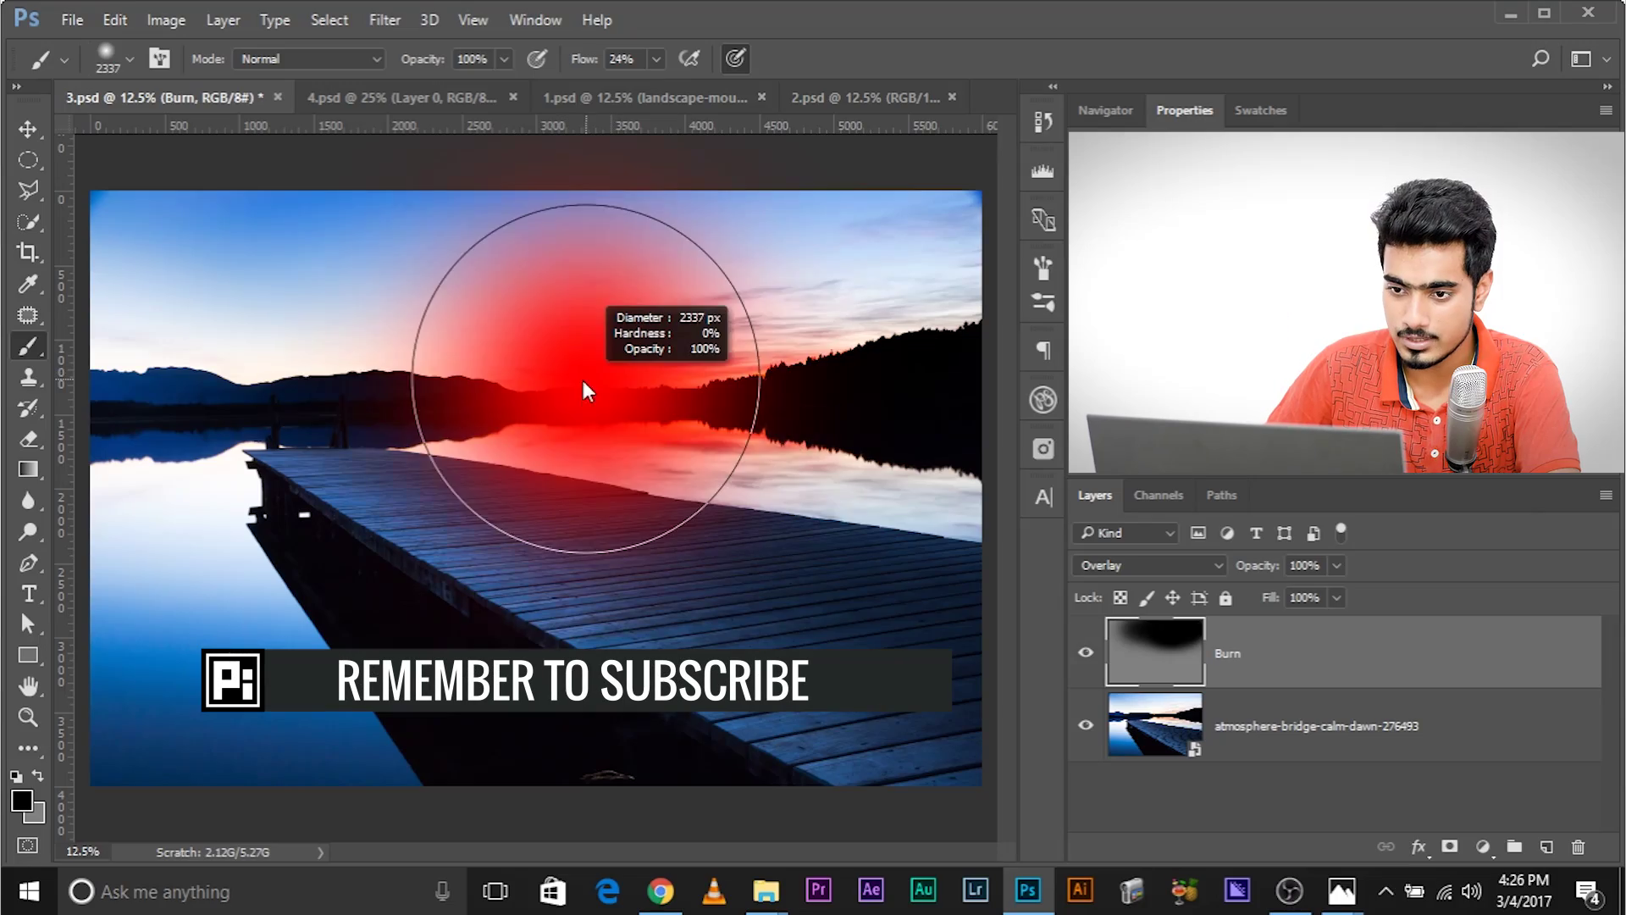
mouse_move(583, 380)
mouse_down()
mouse_move(663, 388)
mouse_move(534, 376)
mouse_move(596, 44)
mouse_move(596, 417)
mouse_move(583, 93)
mouse_move(536, 27)
mouse_move(474, 34)
mouse_up()
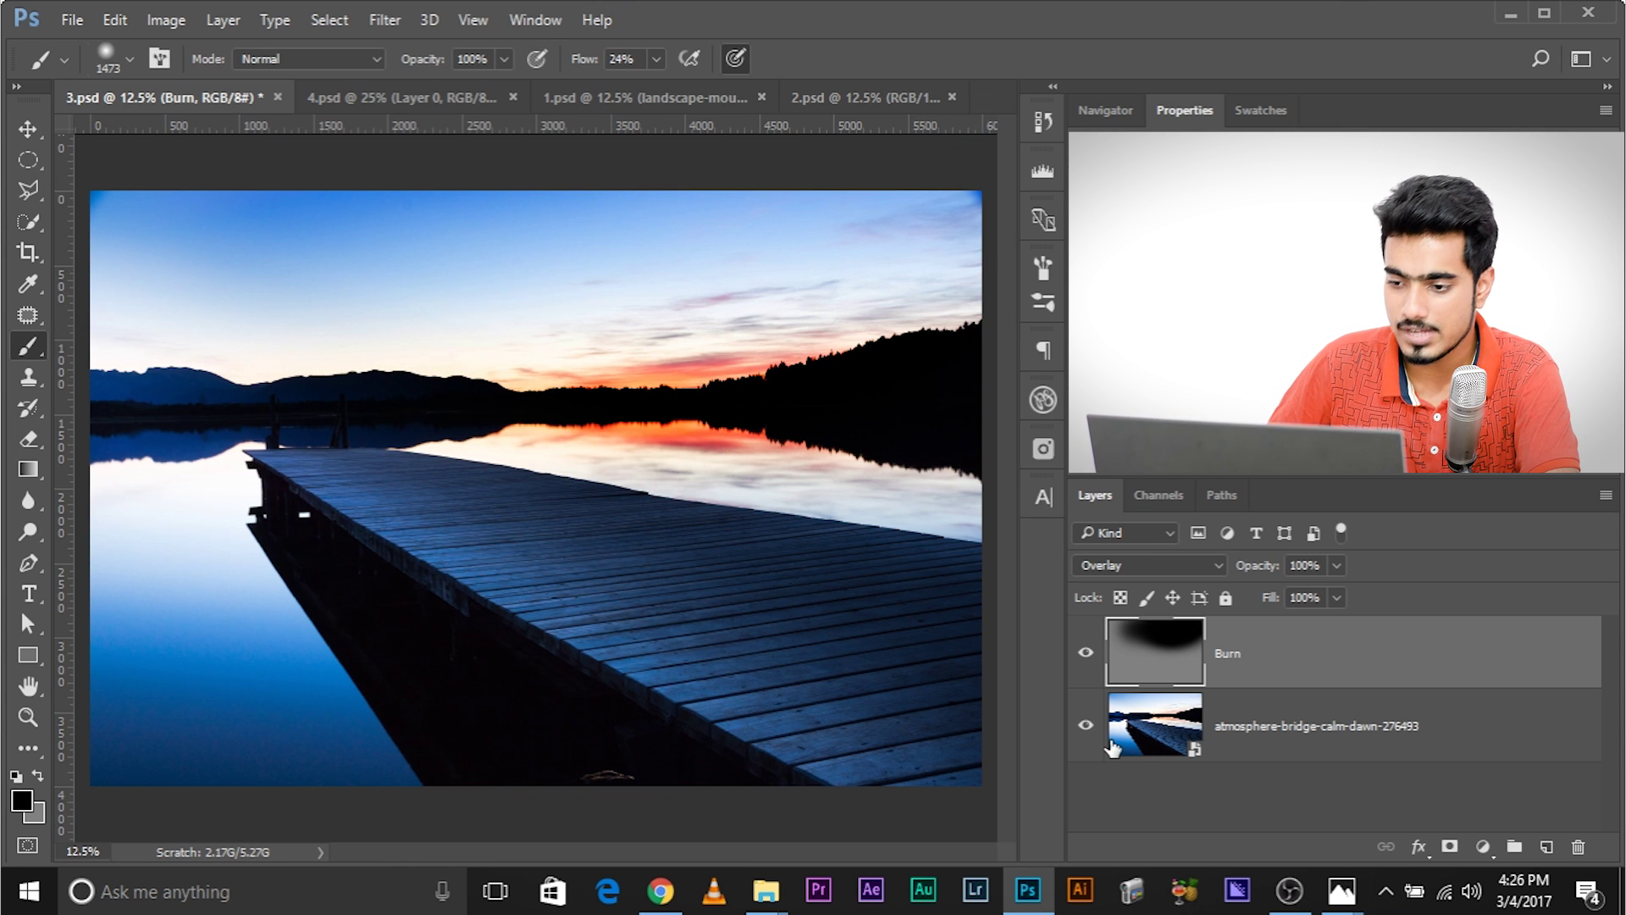
Toggle the Burn layer's visibility off and on twice to compare the photo before and after burning.
click(1085, 653)
click(1085, 653)
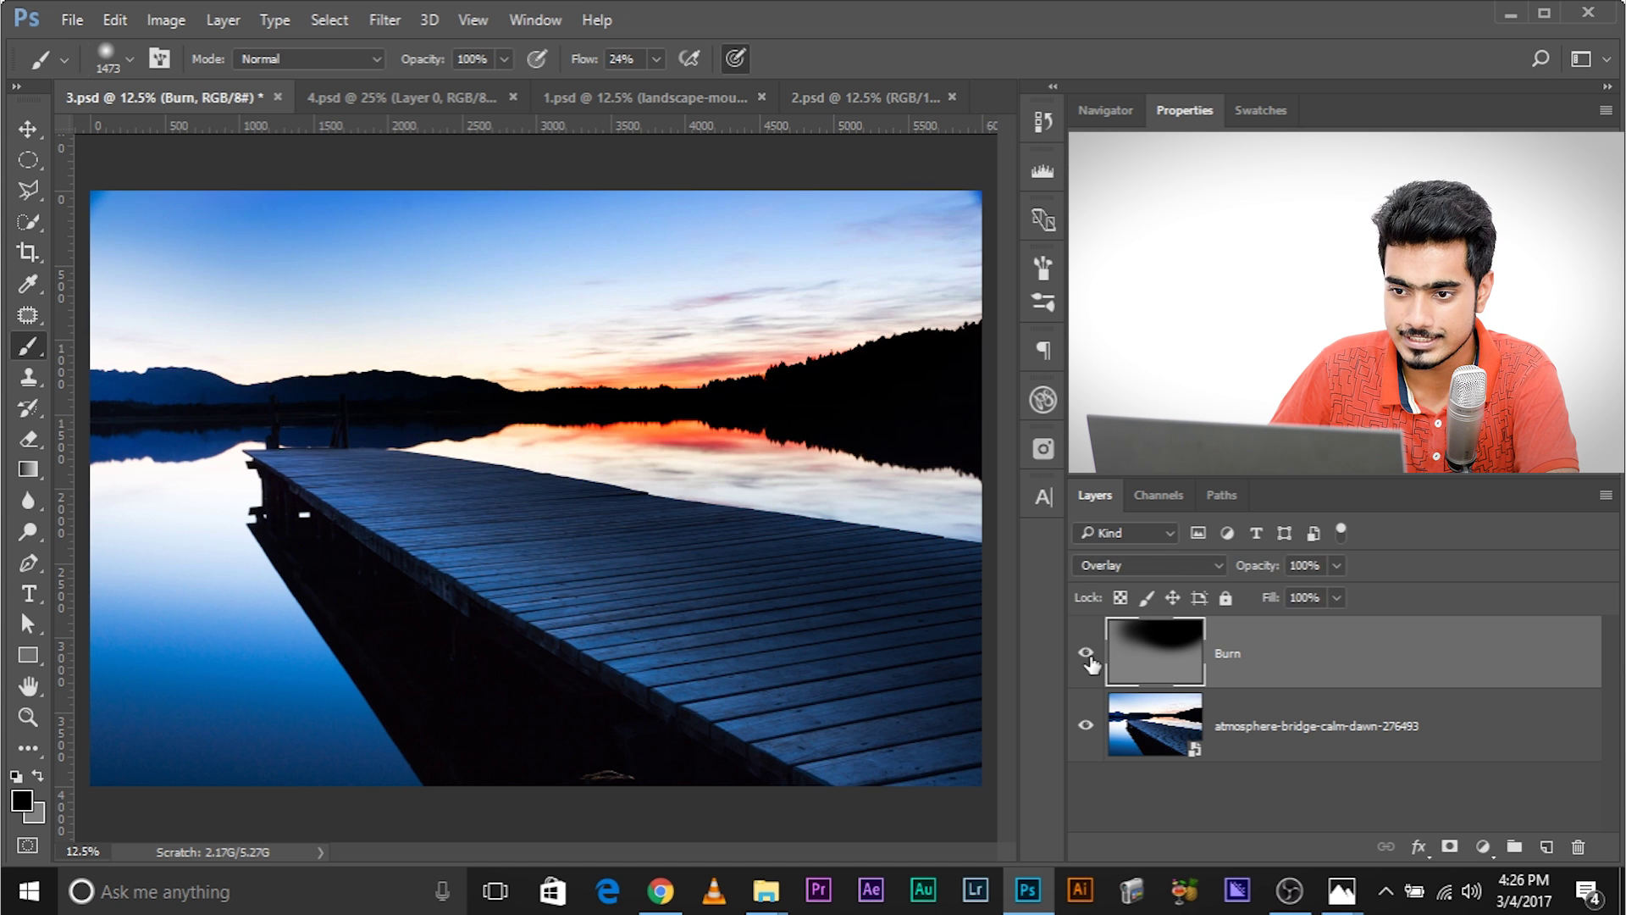
click(1085, 653)
click(1086, 653)
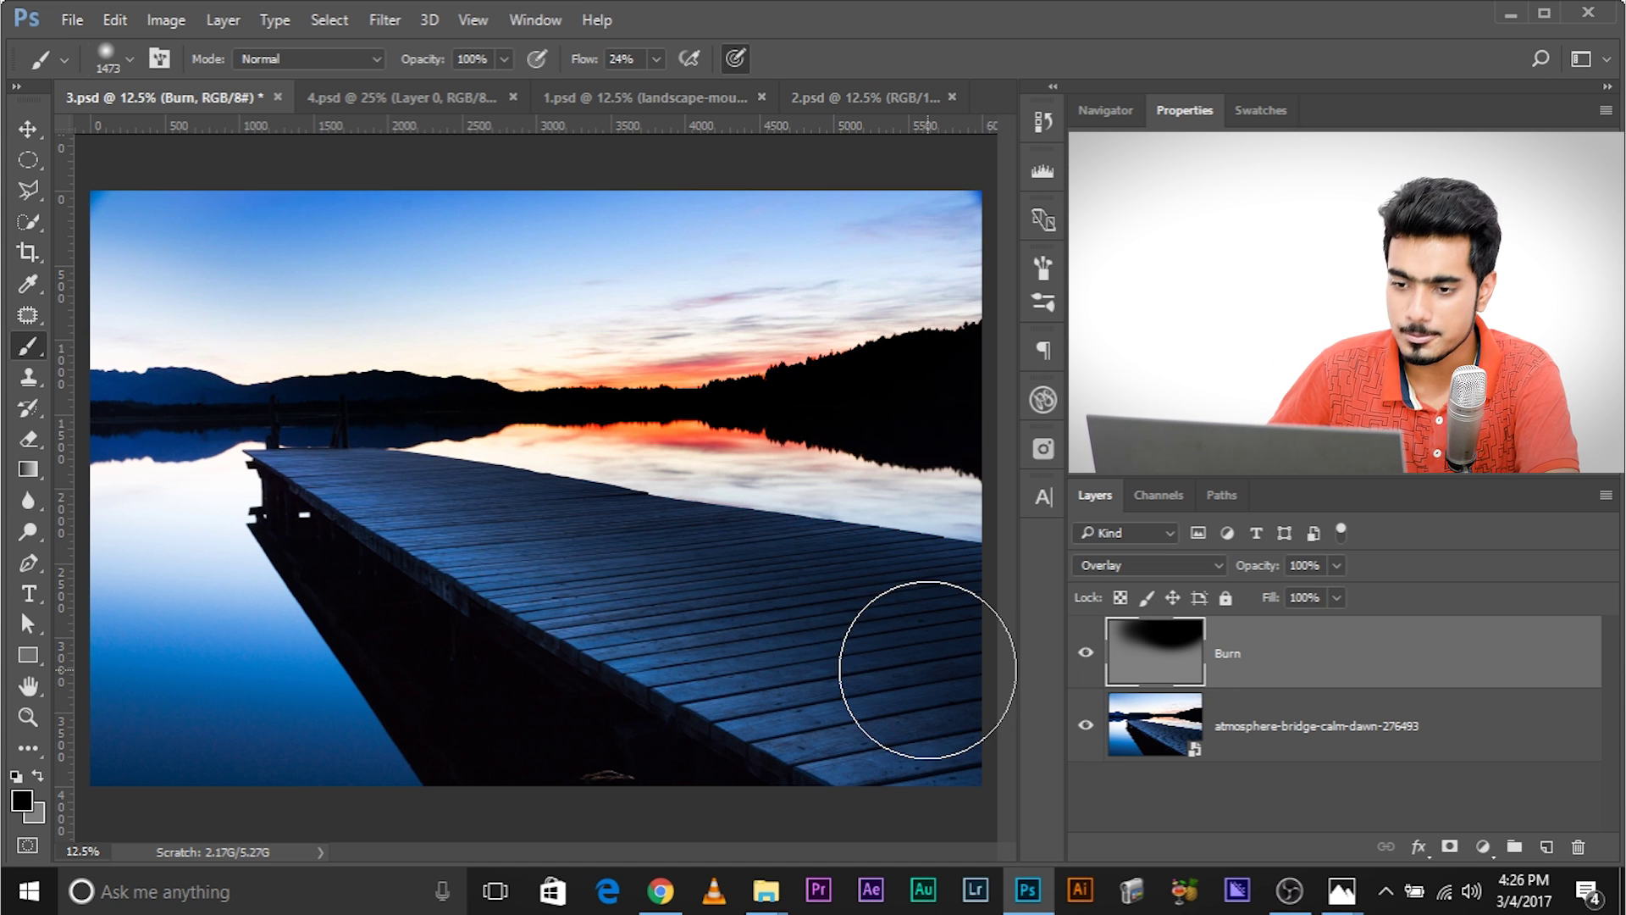
Paint black over the dock on the Burn layer and erase that darkening with the 50% gray color.
mouse_move(616, 472)
mouse_down()
mouse_move(646, 581)
mouse_move(606, 624)
mouse_move(548, 549)
mouse_up()
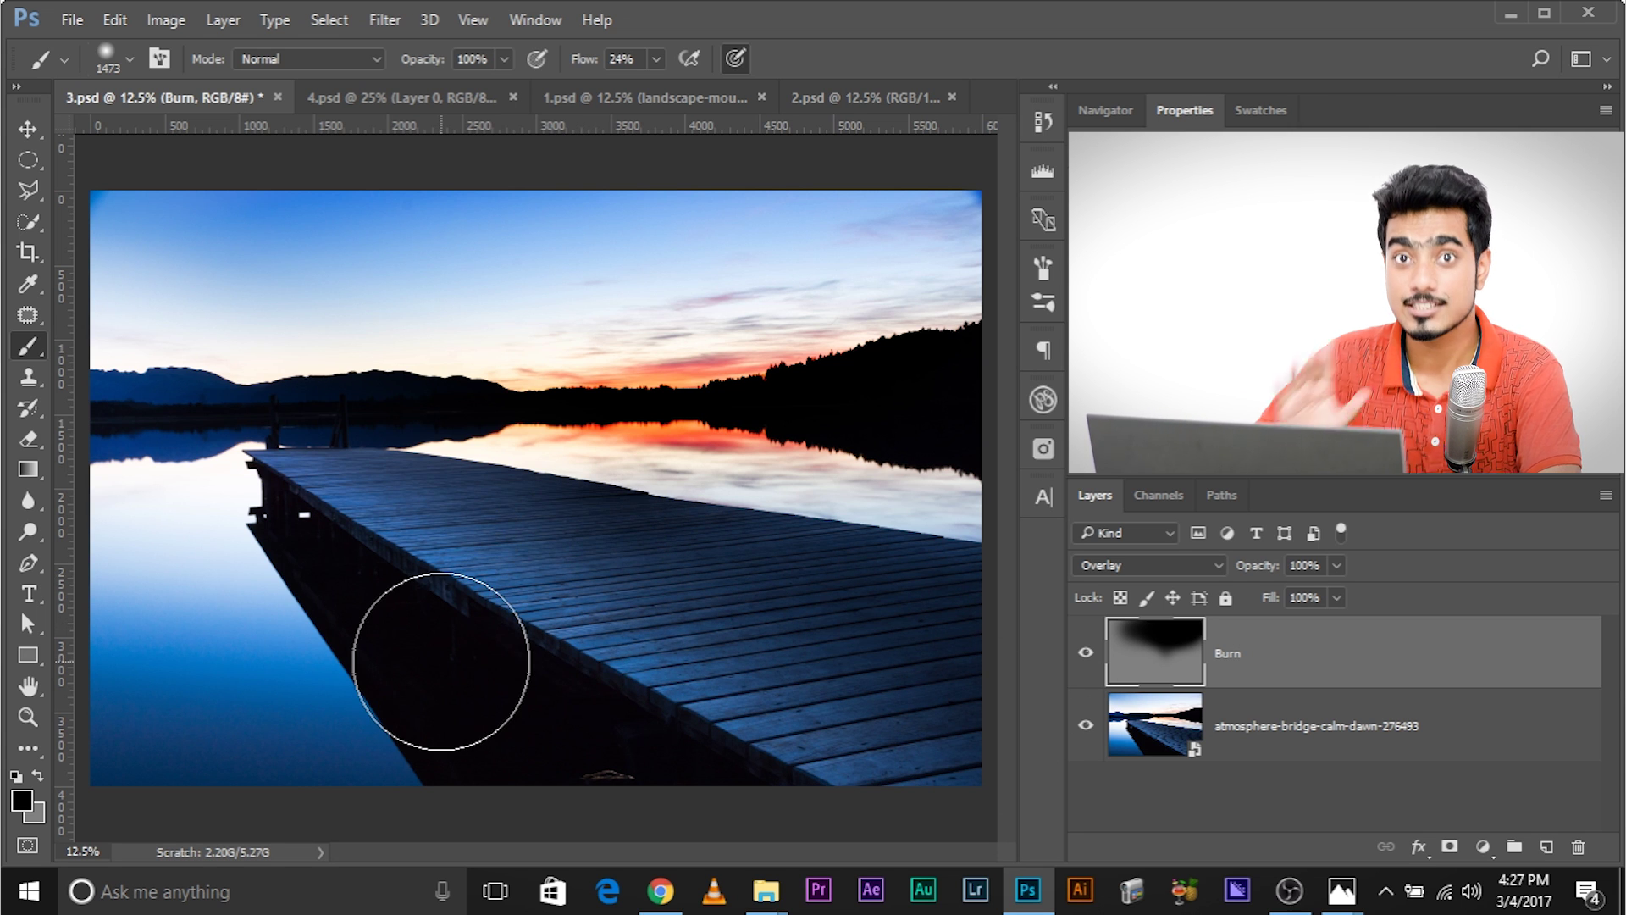
key(x)
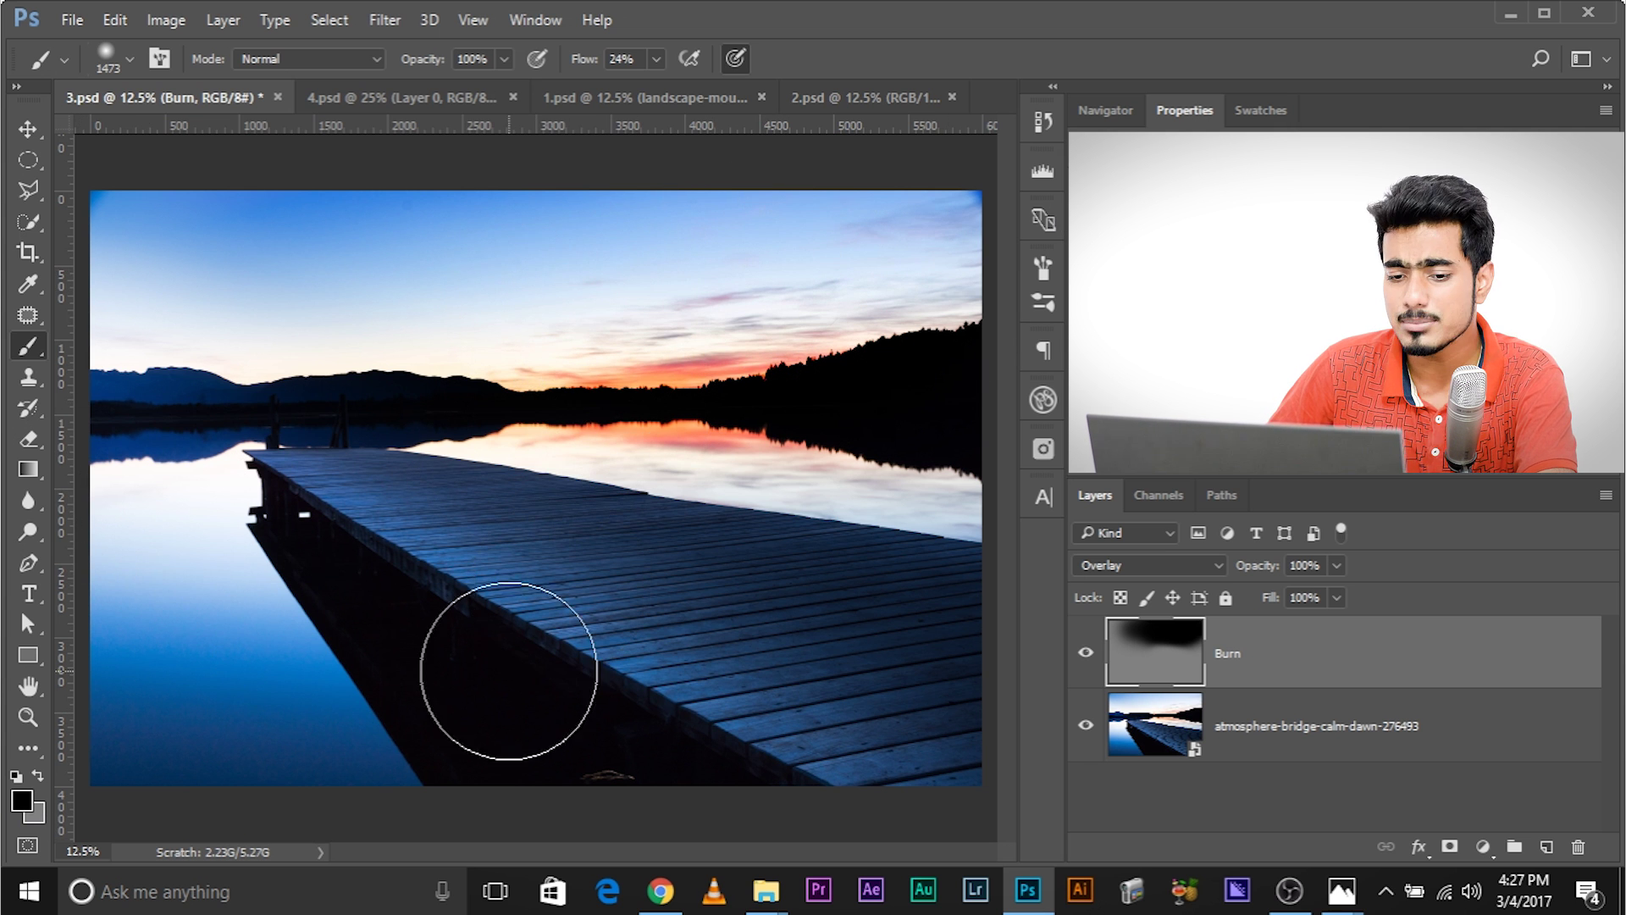
key(x)
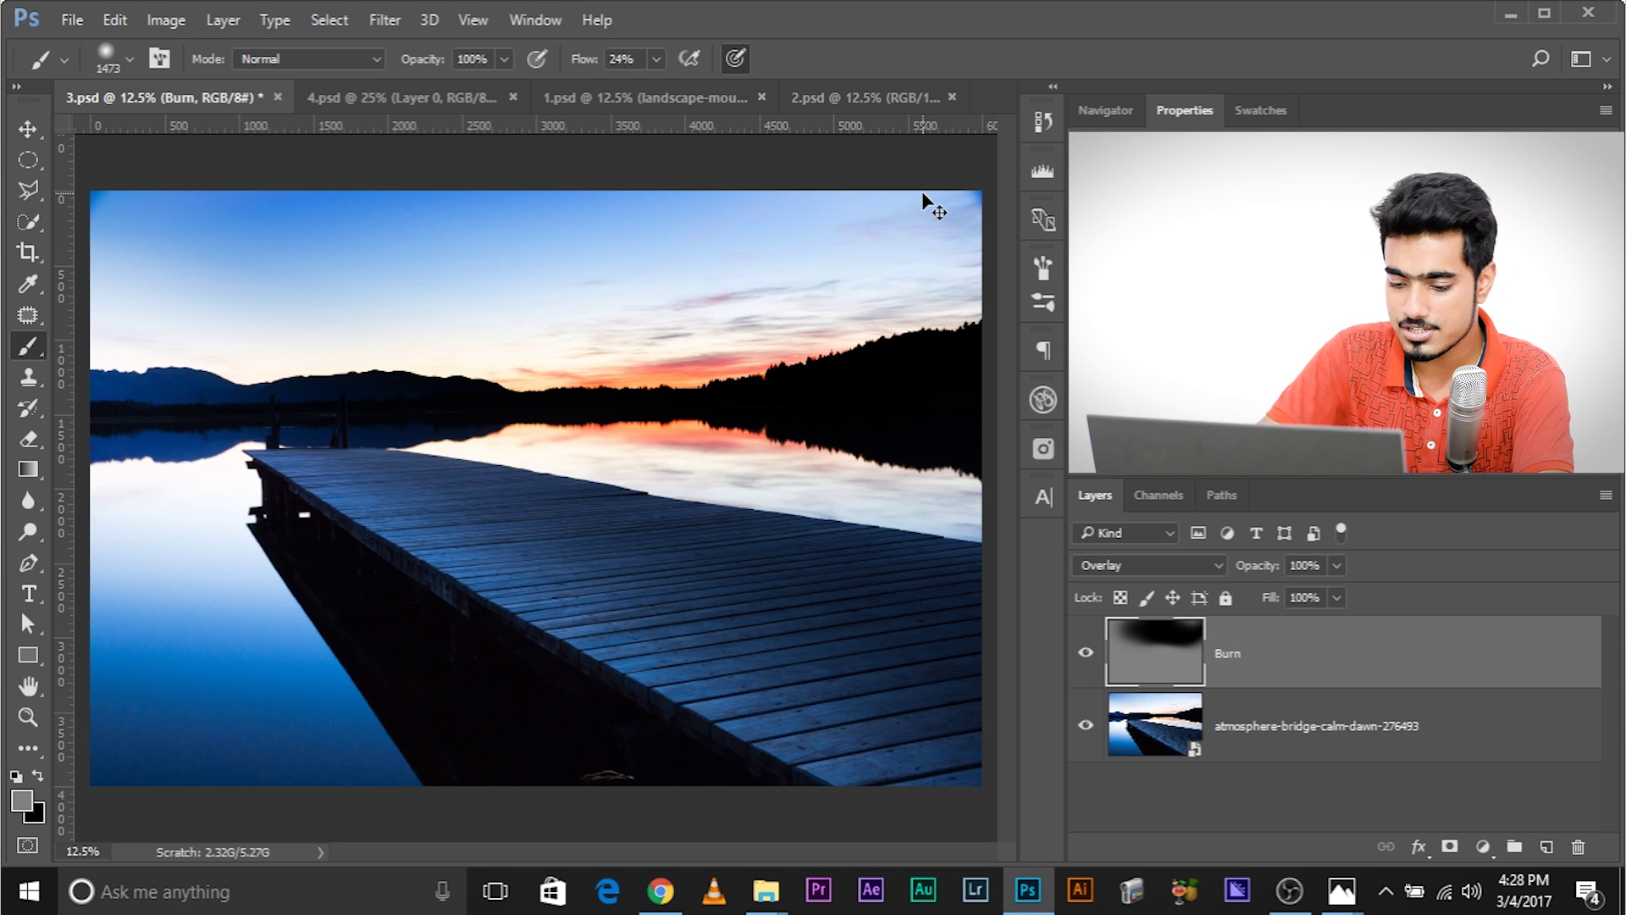
Create a new layer named Dodge in Overlay mode, filled with the Overlay-neutral 50% gray.
key(ctrl+shift+n)
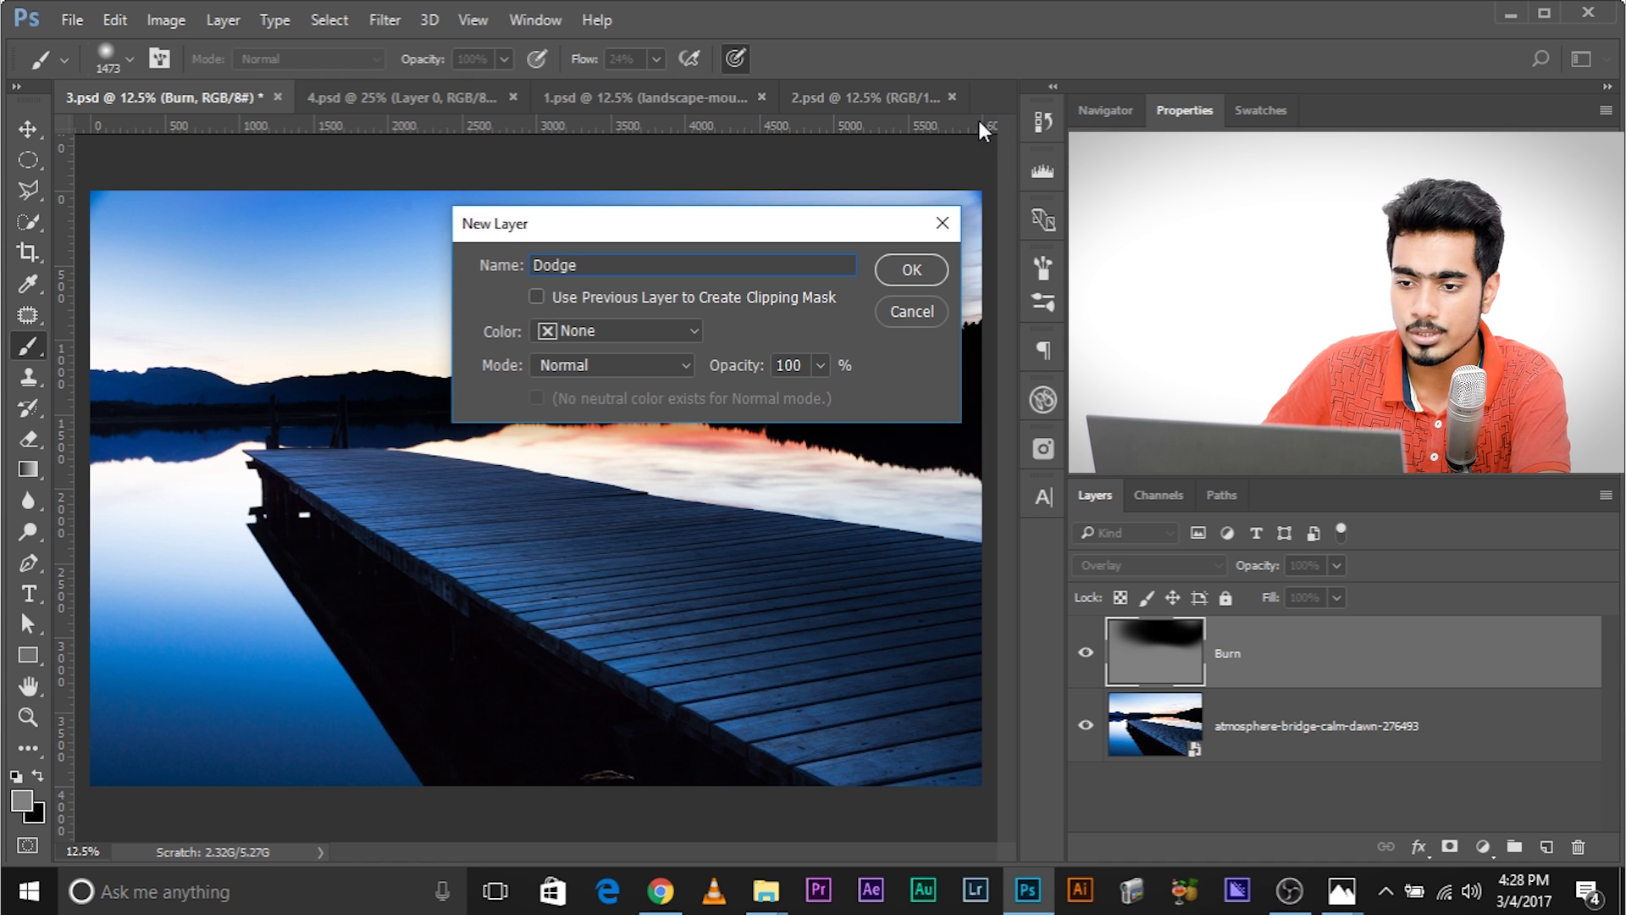
click(623, 373)
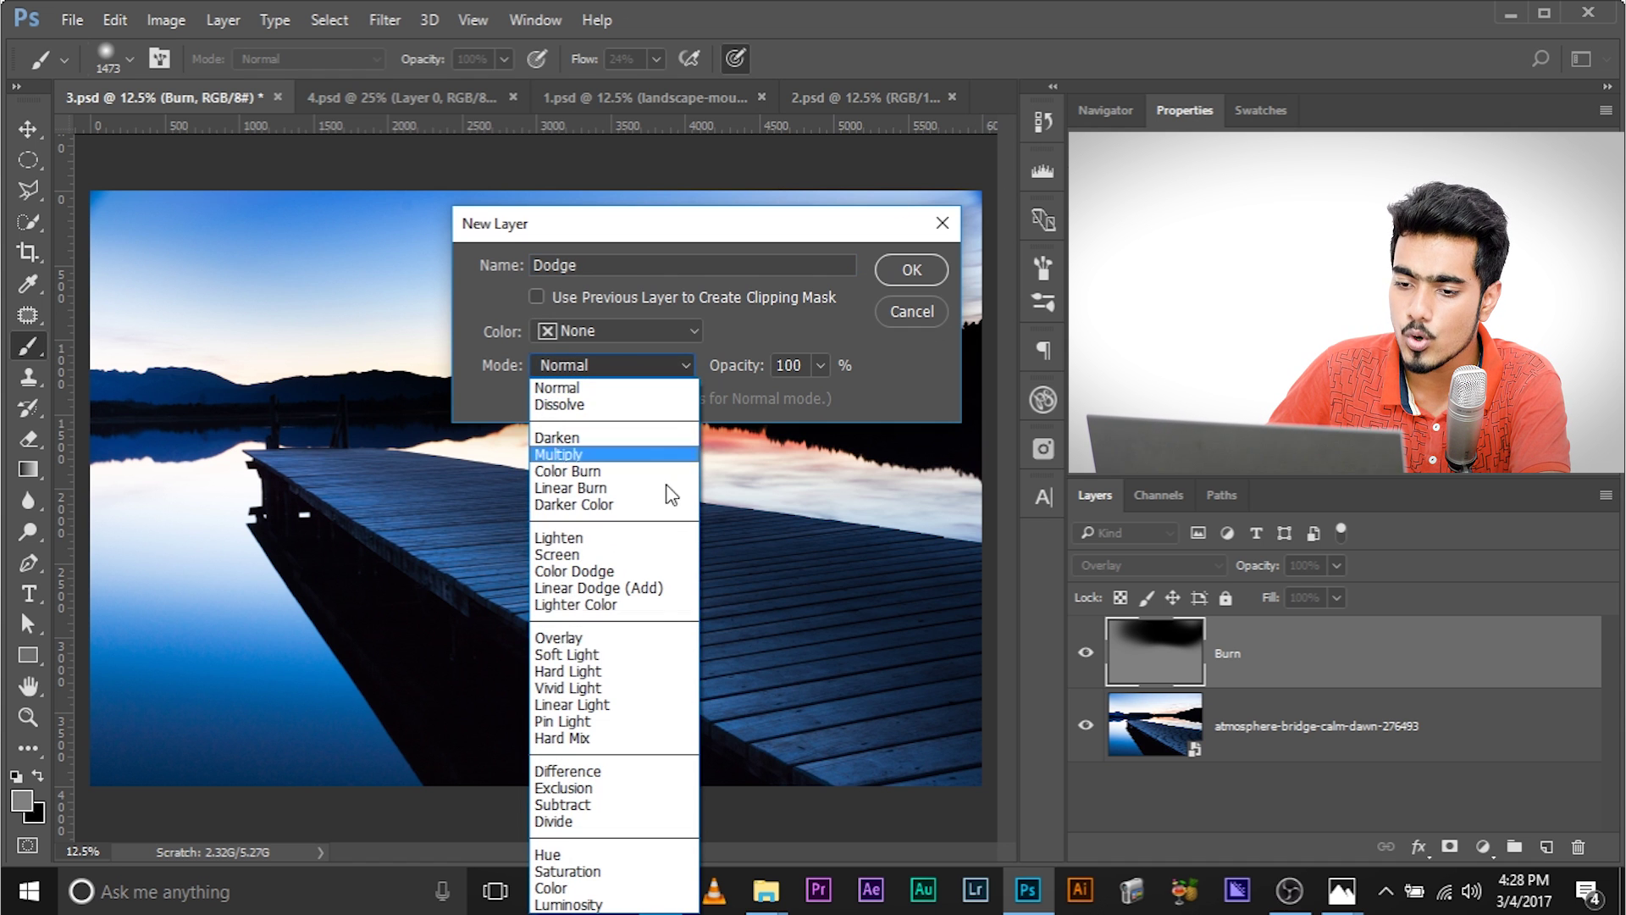
click(624, 638)
click(536, 397)
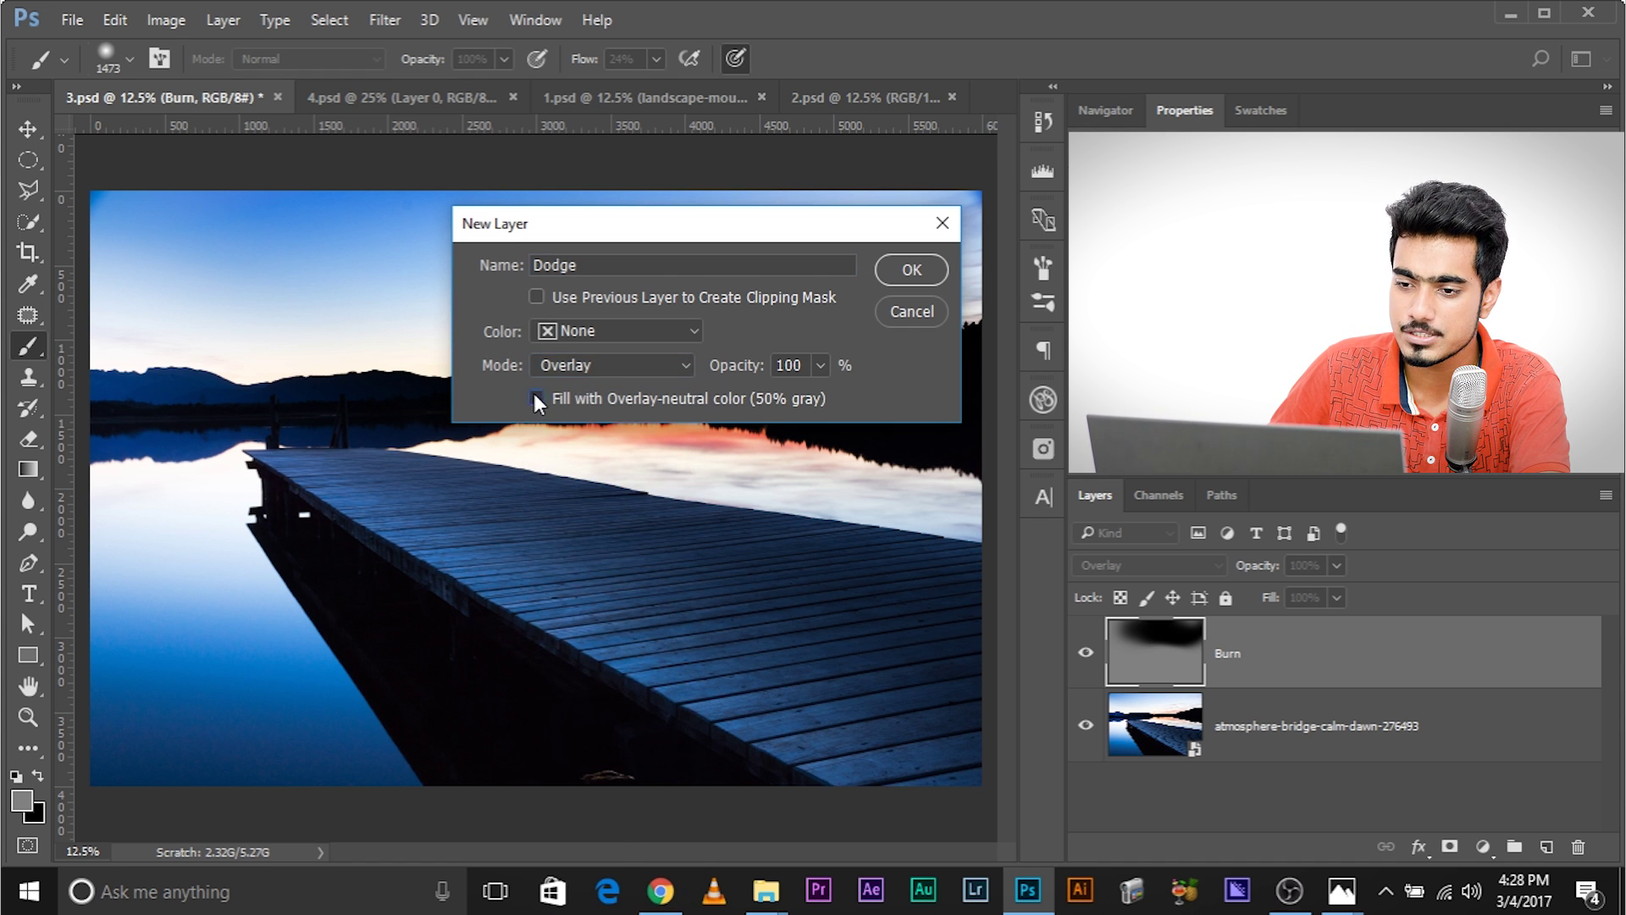
click(890, 271)
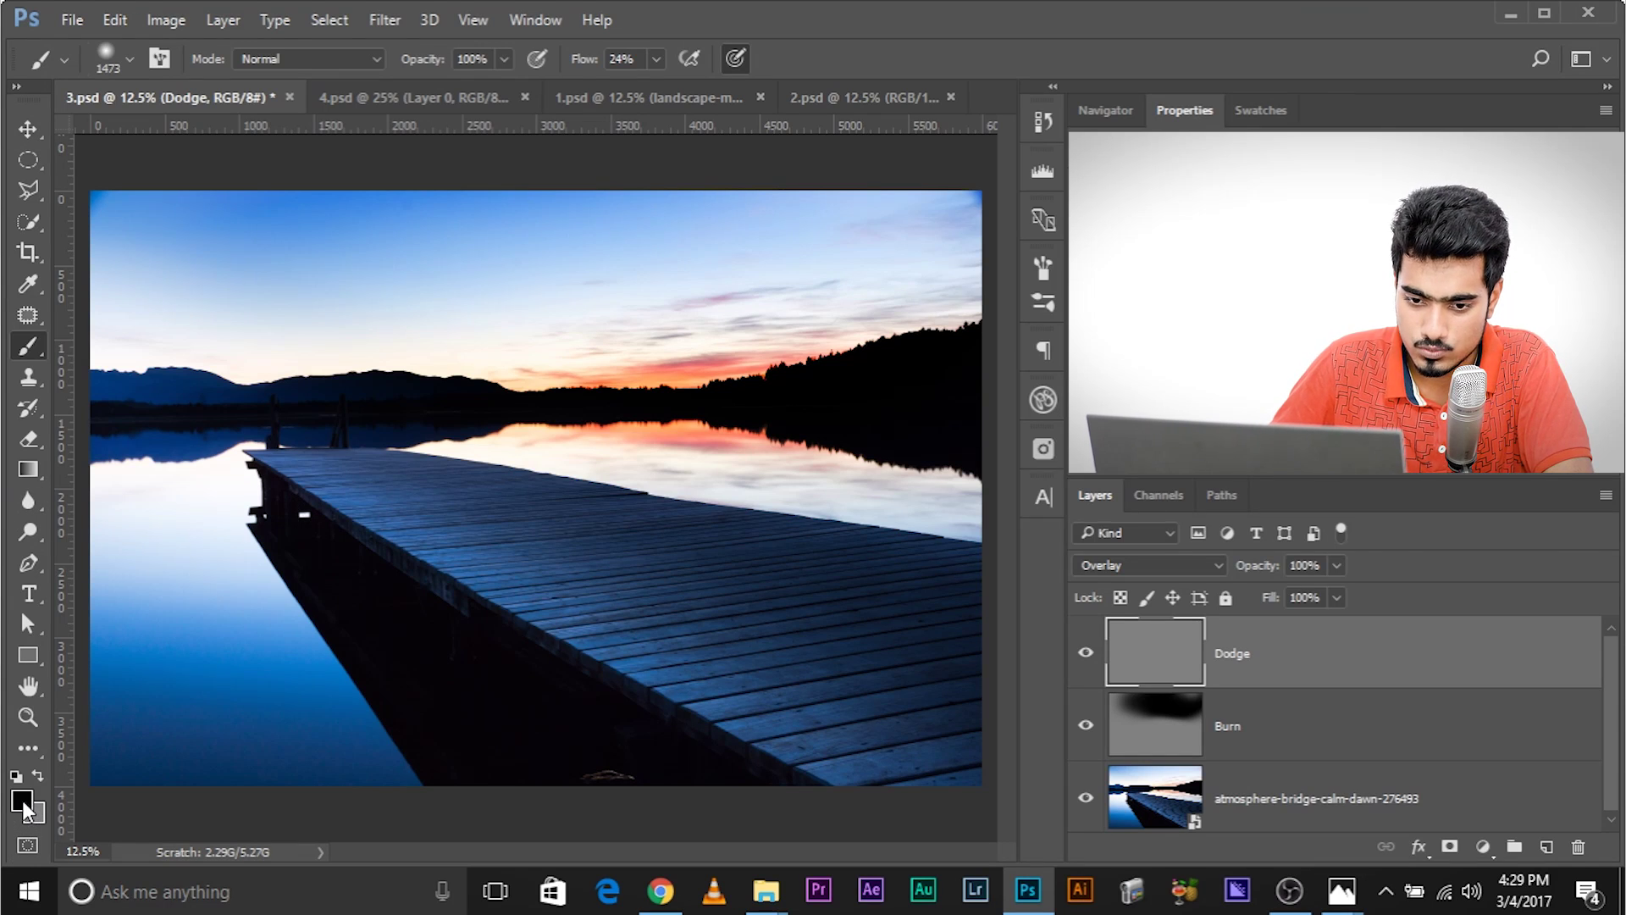
Set the foreground color to white (ffffff).
click(22, 801)
click(730, 90)
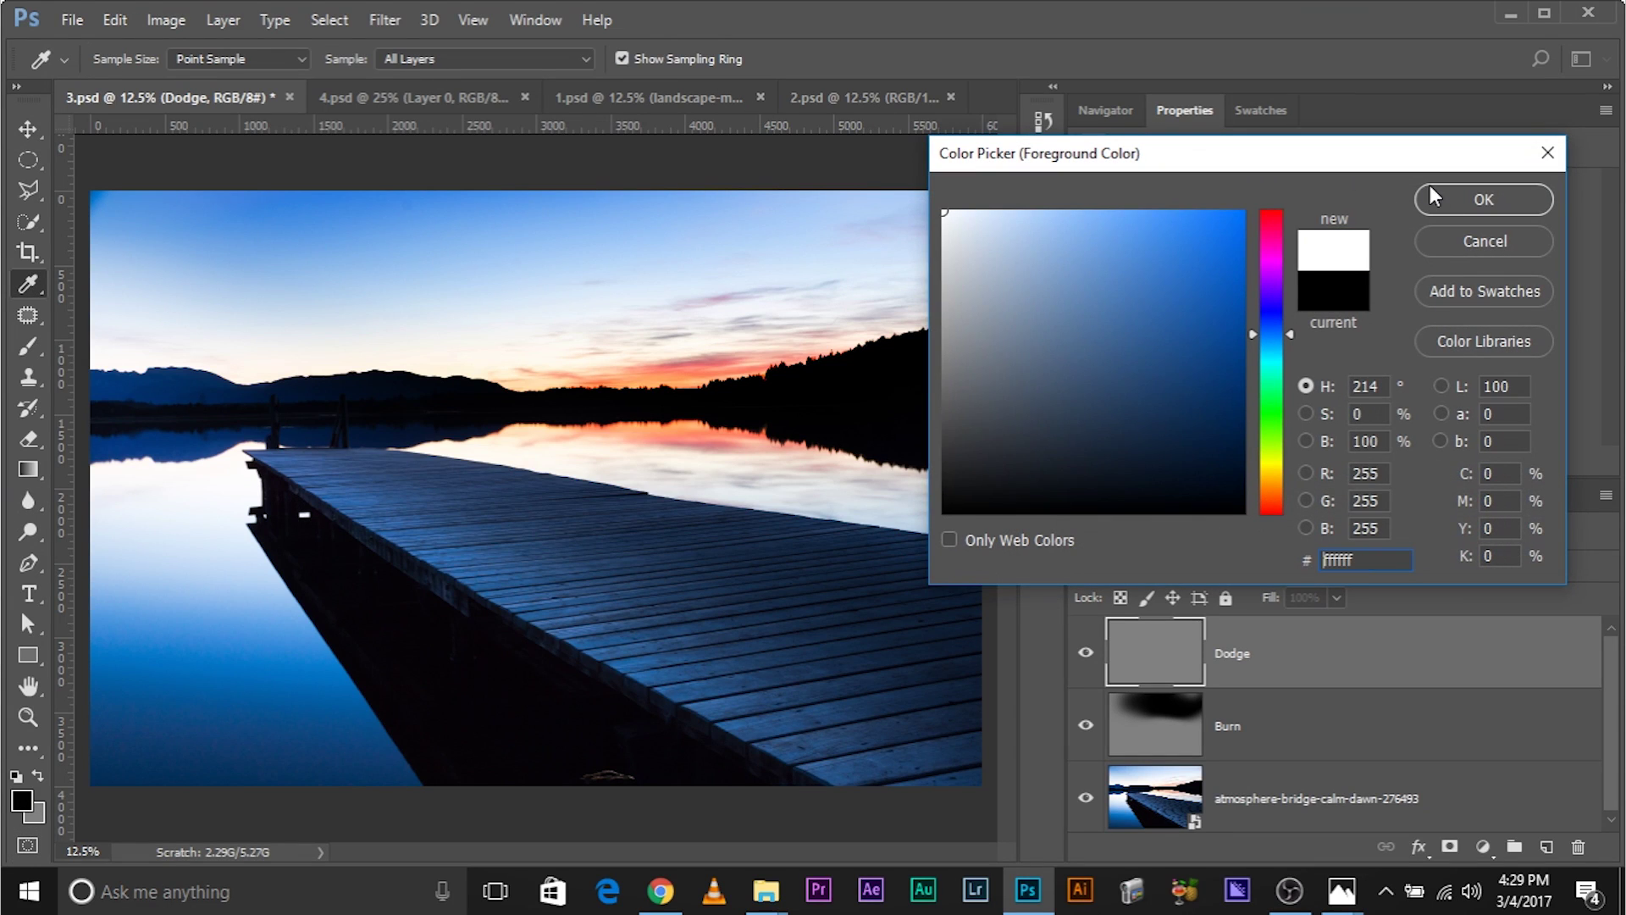
click(1462, 199)
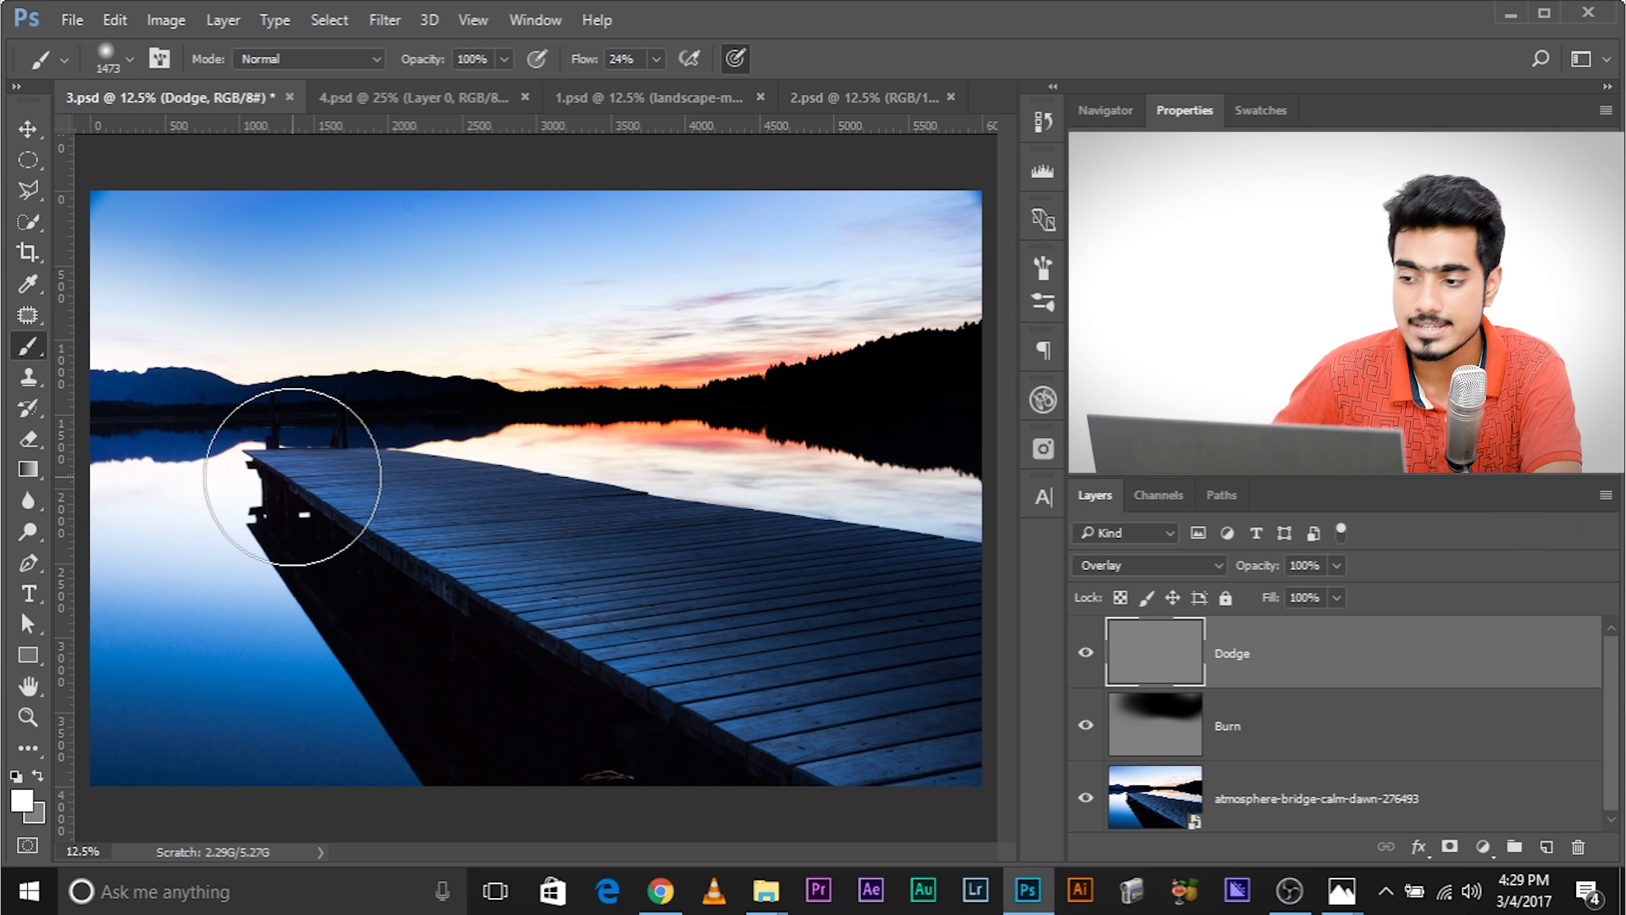
Paint white over the dock on the Dodge layer with brush sizes of 1713 and 2737 px, and compare before and after.
mouse_move(618, 587)
mouse_down()
mouse_move(635, 585)
mouse_move(627, 429)
mouse_up()
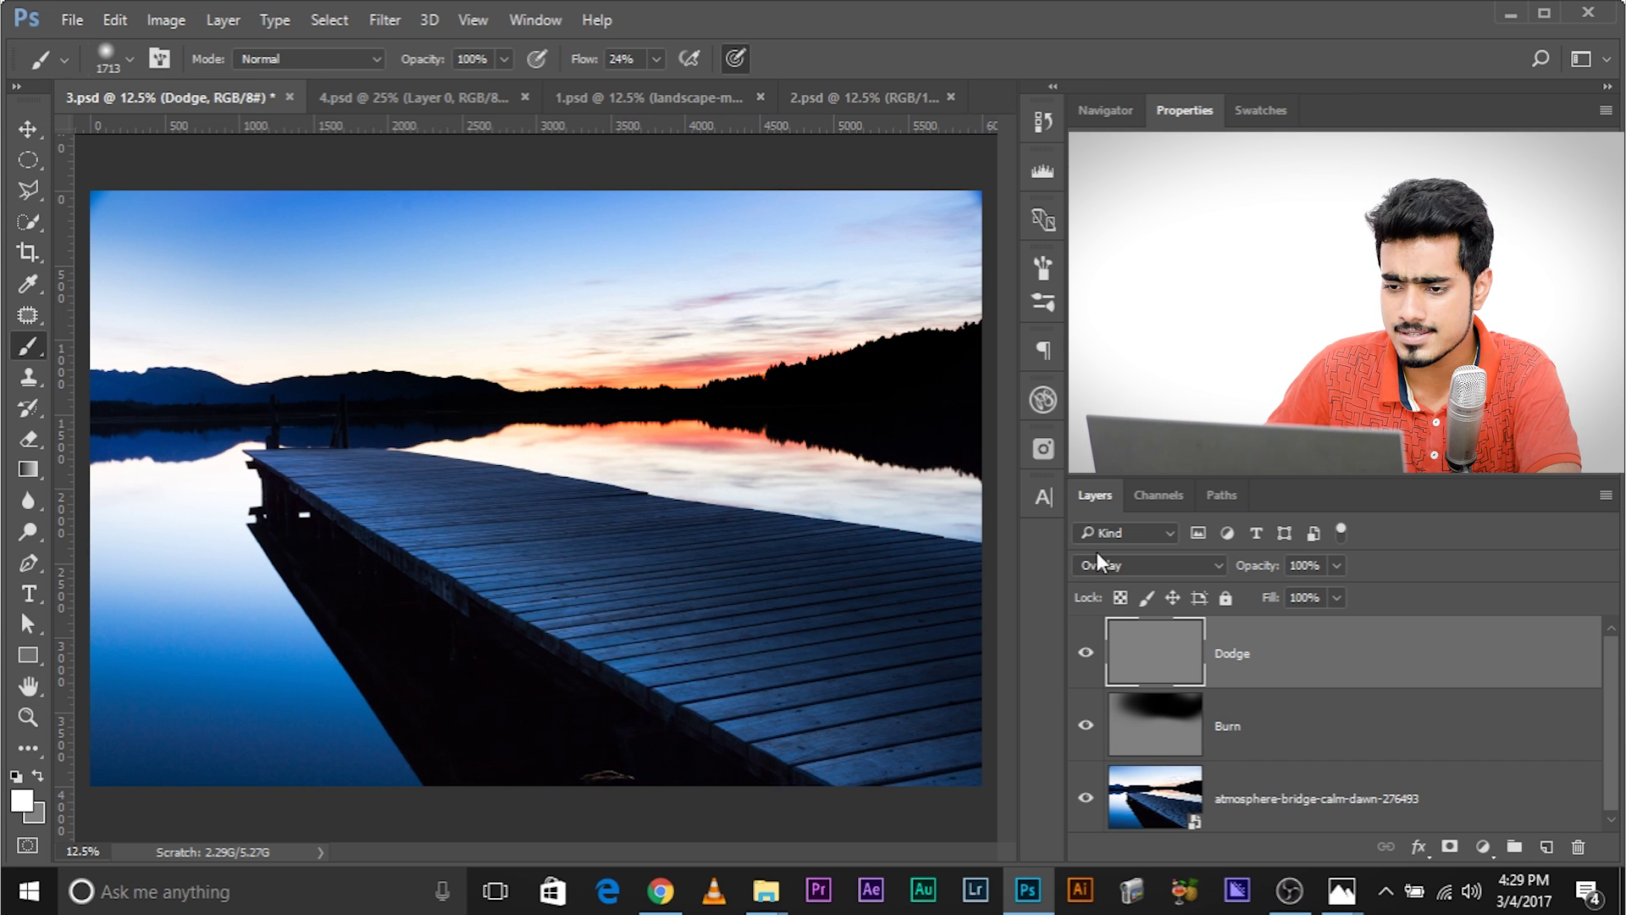
mouse_move(740, 593)
mouse_down()
mouse_move(848, 582)
mouse_move(924, 651)
mouse_move(962, 781)
mouse_move(885, 758)
mouse_move(770, 682)
mouse_move(699, 546)
mouse_move(551, 526)
mouse_up()
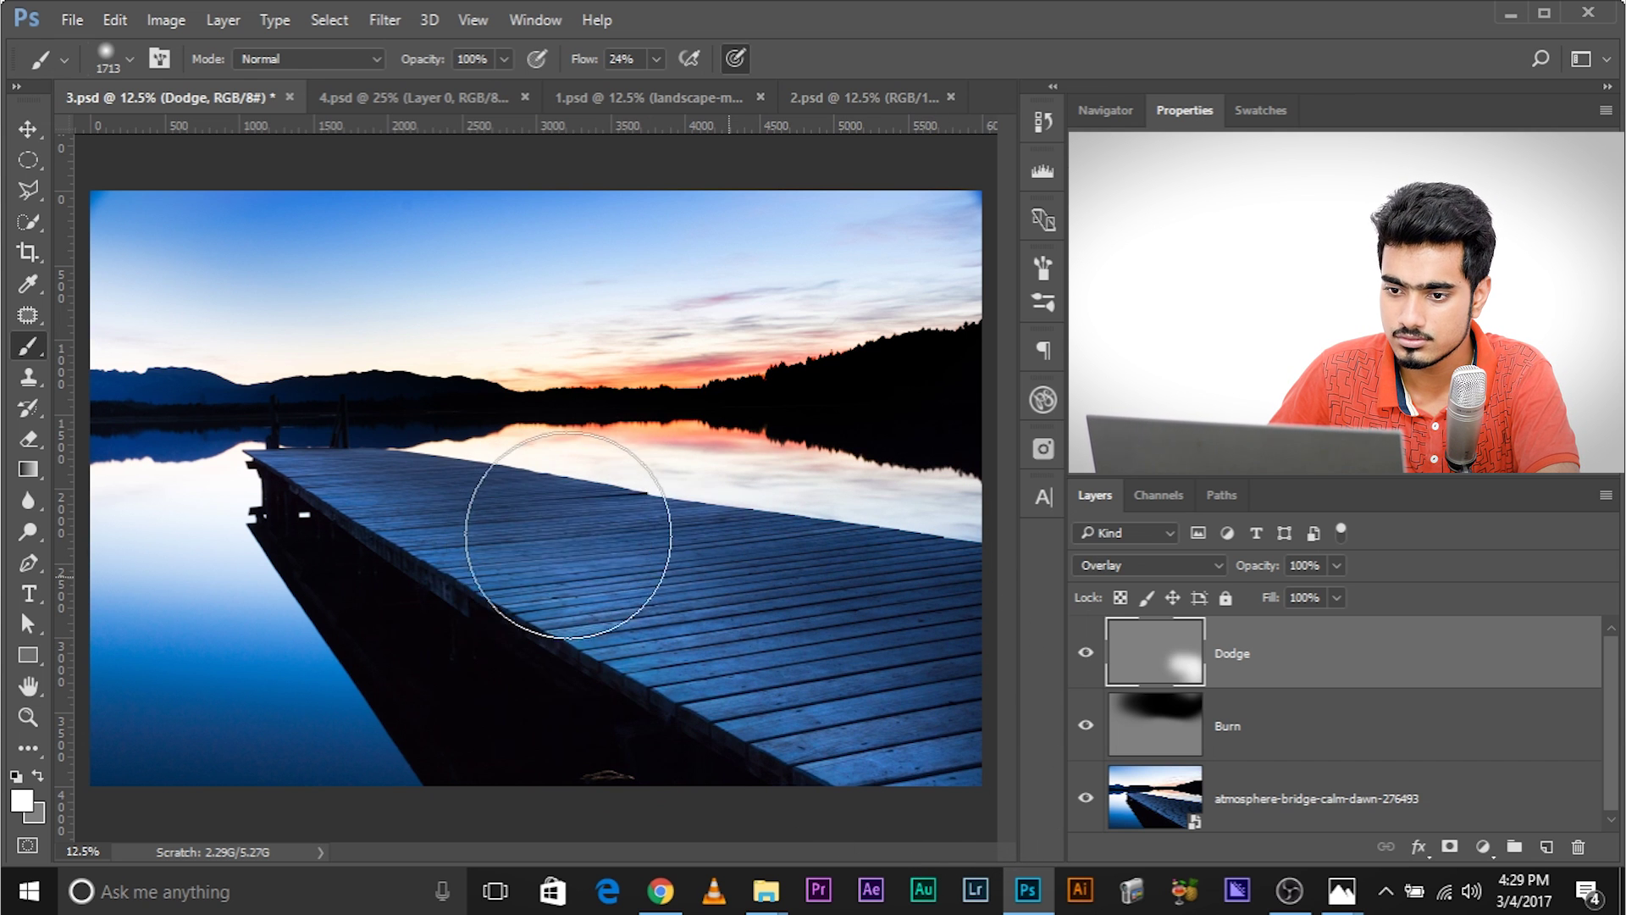
key(ctrl+z)
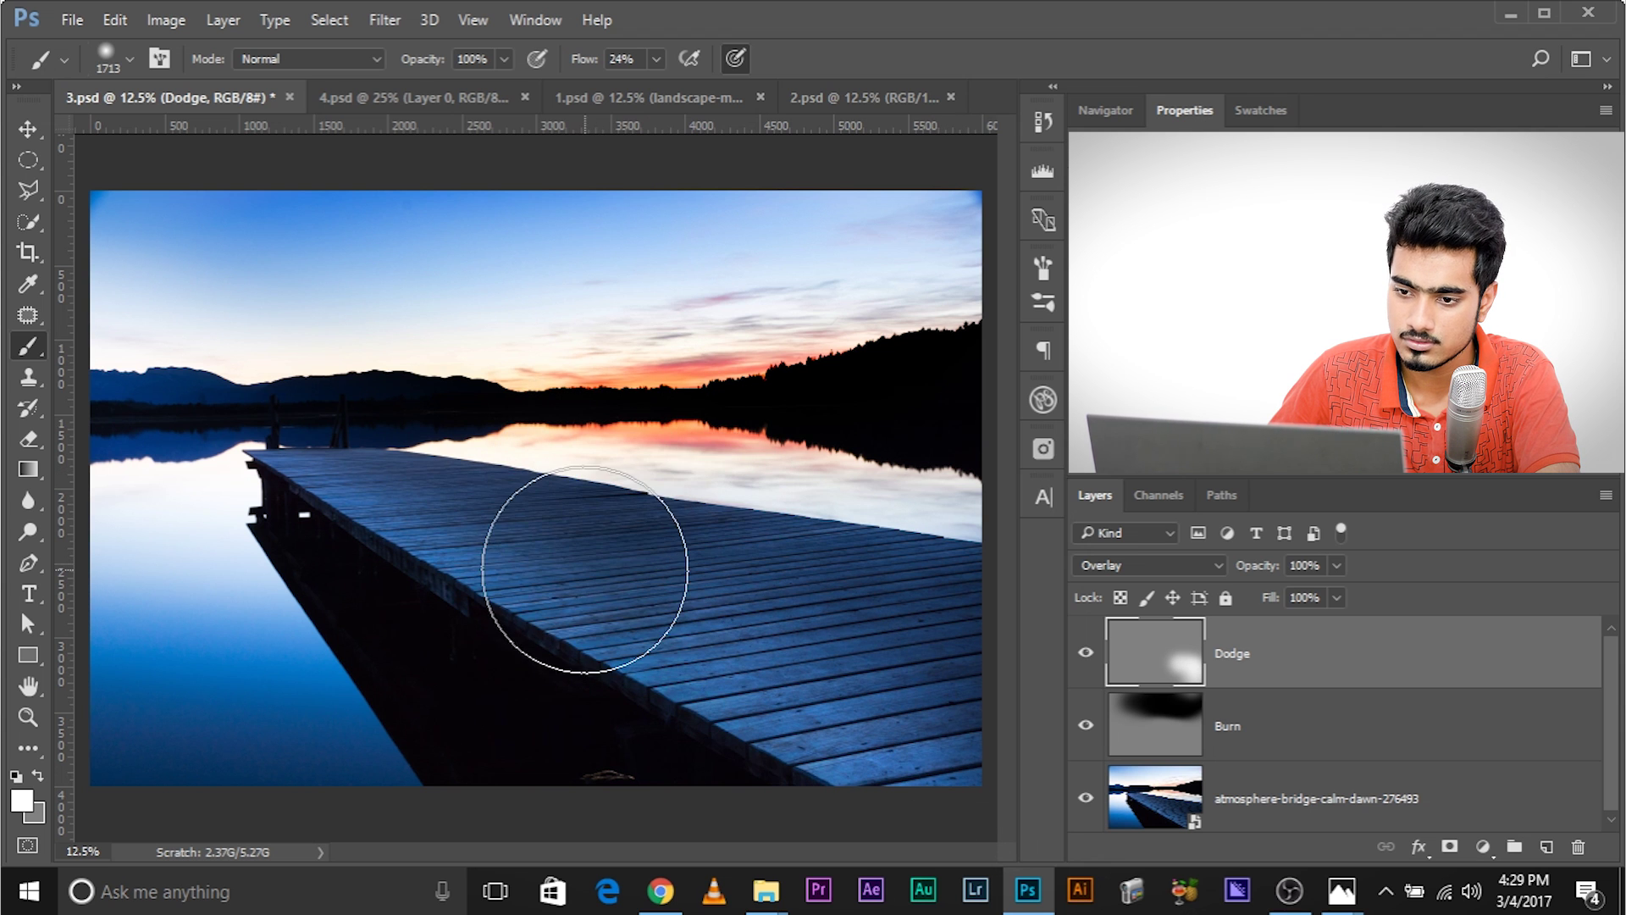
mouse_move(631, 565)
mouse_down()
mouse_move(661, 563)
mouse_move(501, 483)
mouse_move(457, 522)
mouse_up()
key(bracketright)
key(bracketright)
key(bracketright)
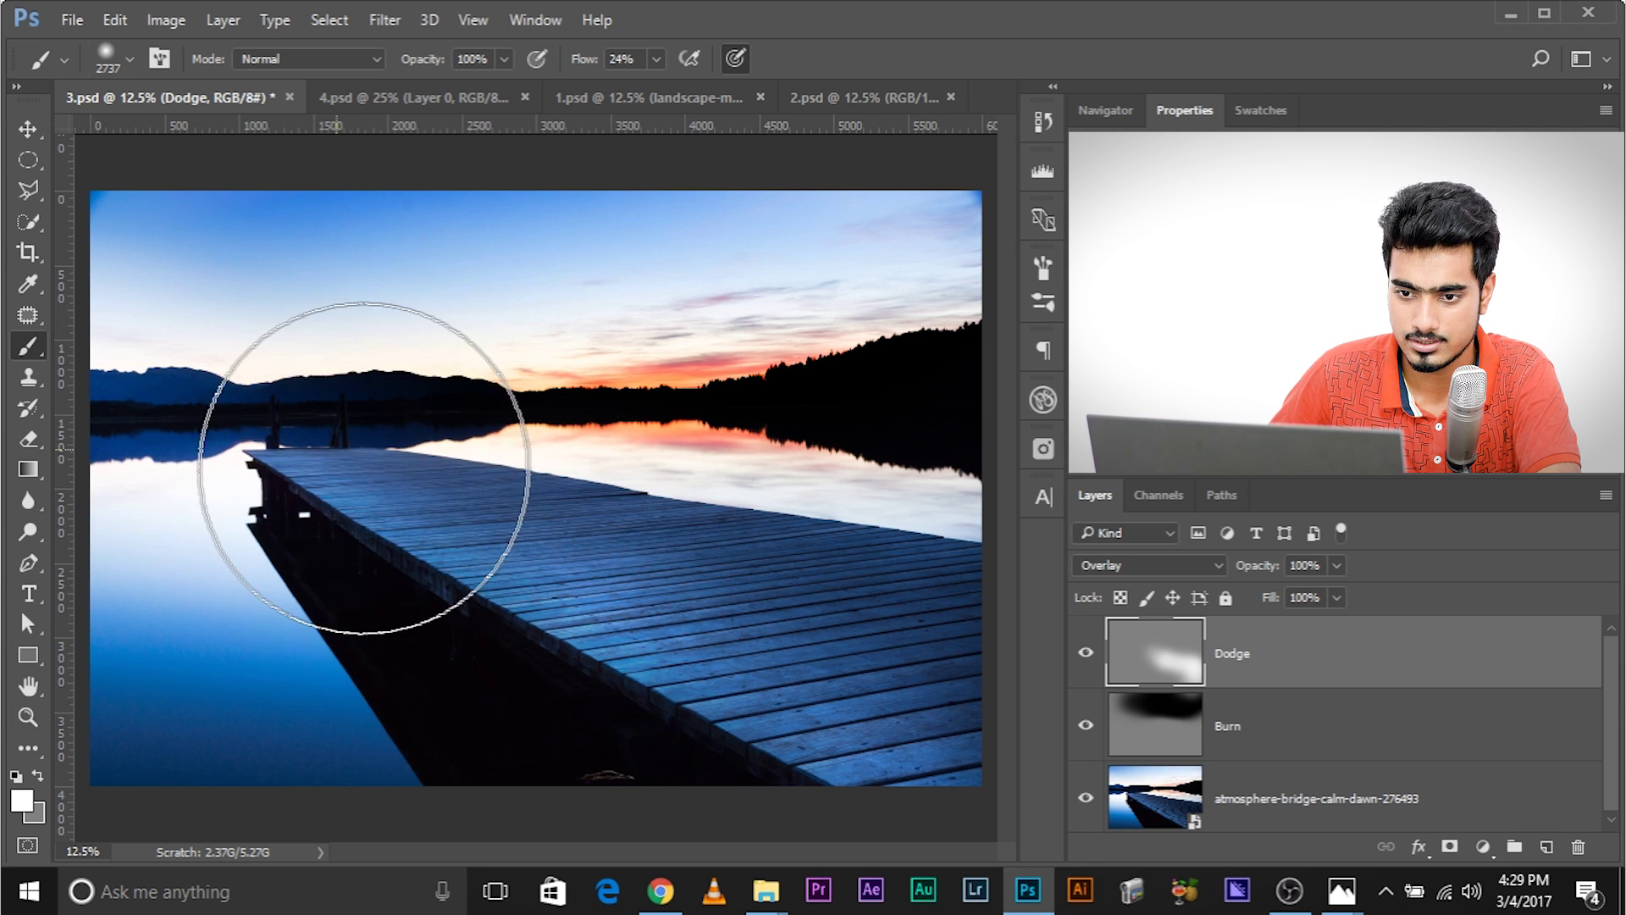
click(355, 477)
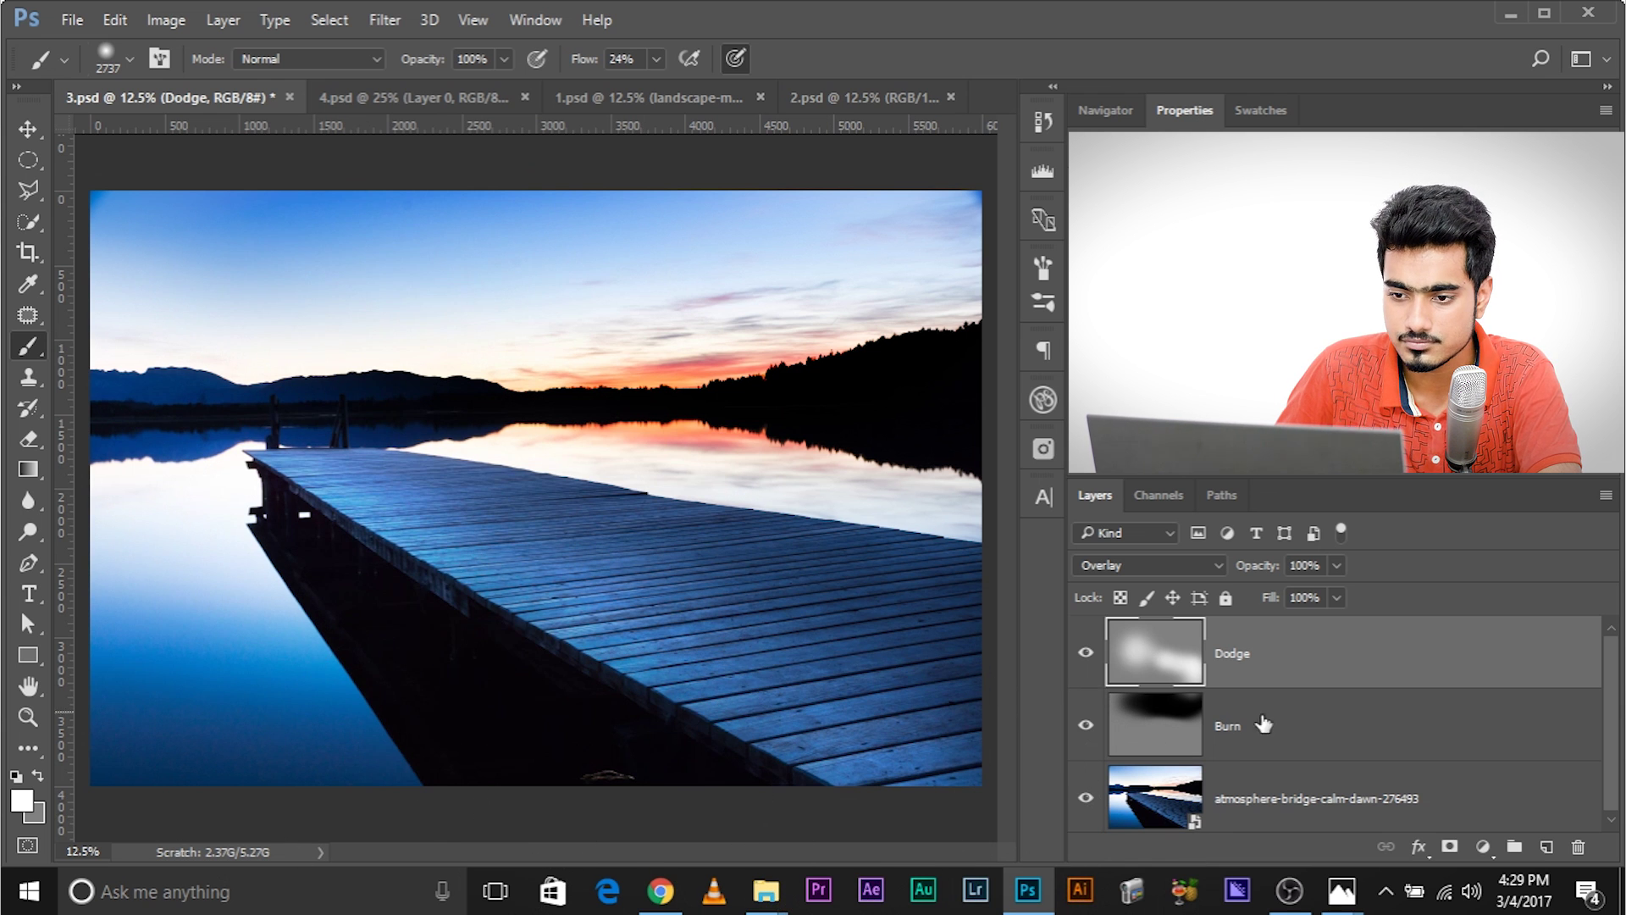
click(1090, 653)
click(1090, 653)
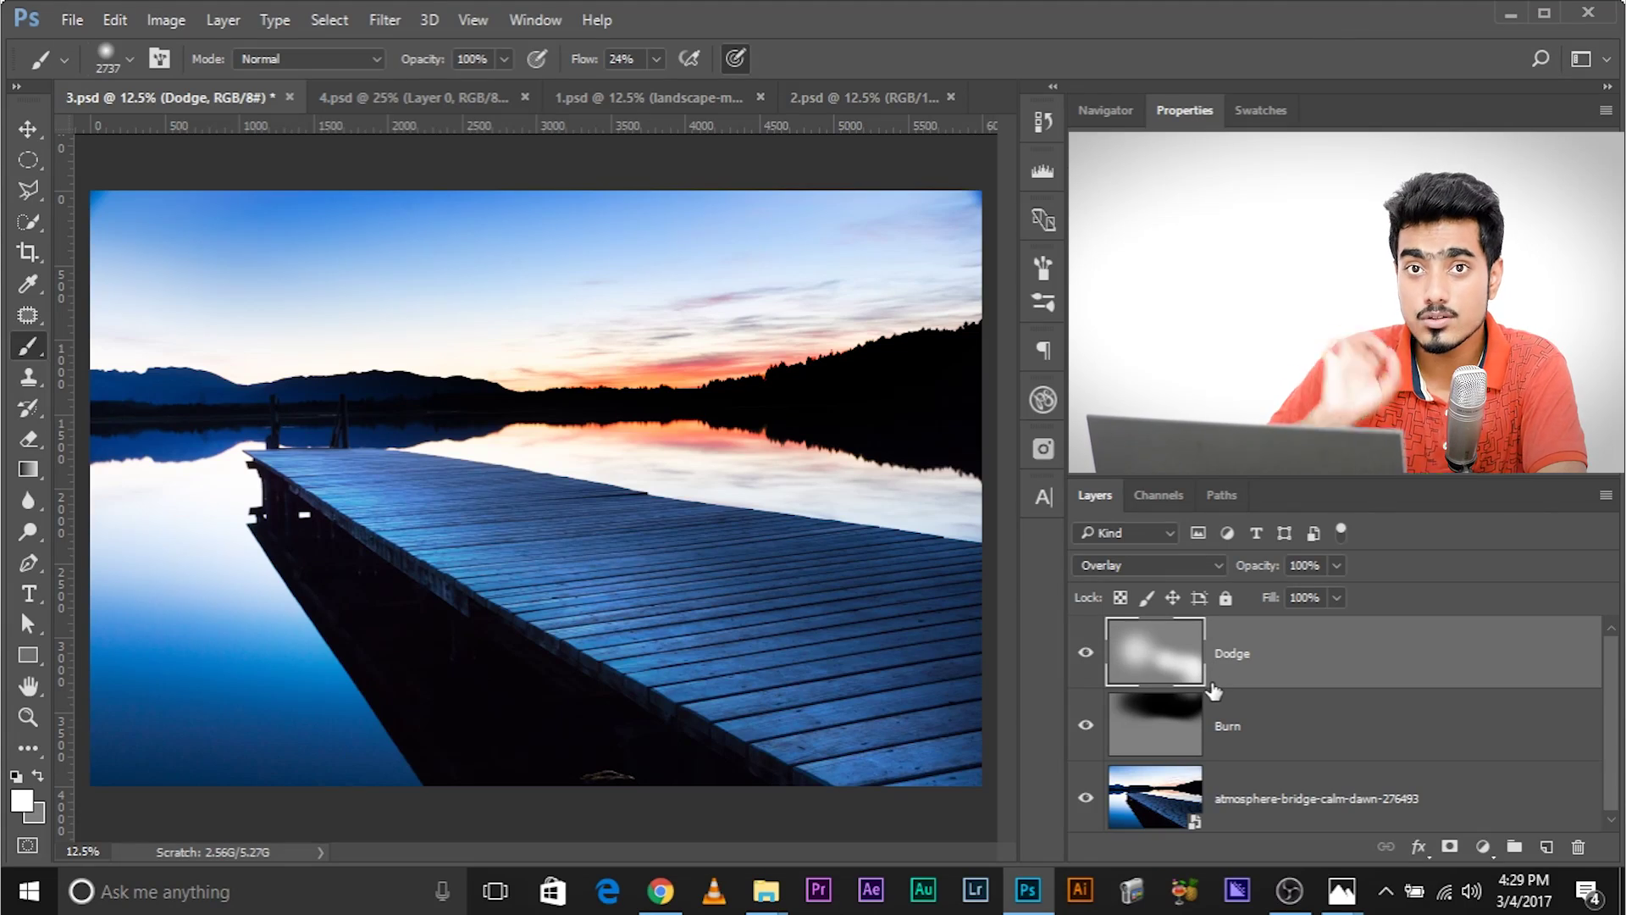
Group the Dodge and Burn layers and check their combined effect through the group's visibility and opacity, ending at 100% opacity.
click(1238, 728)
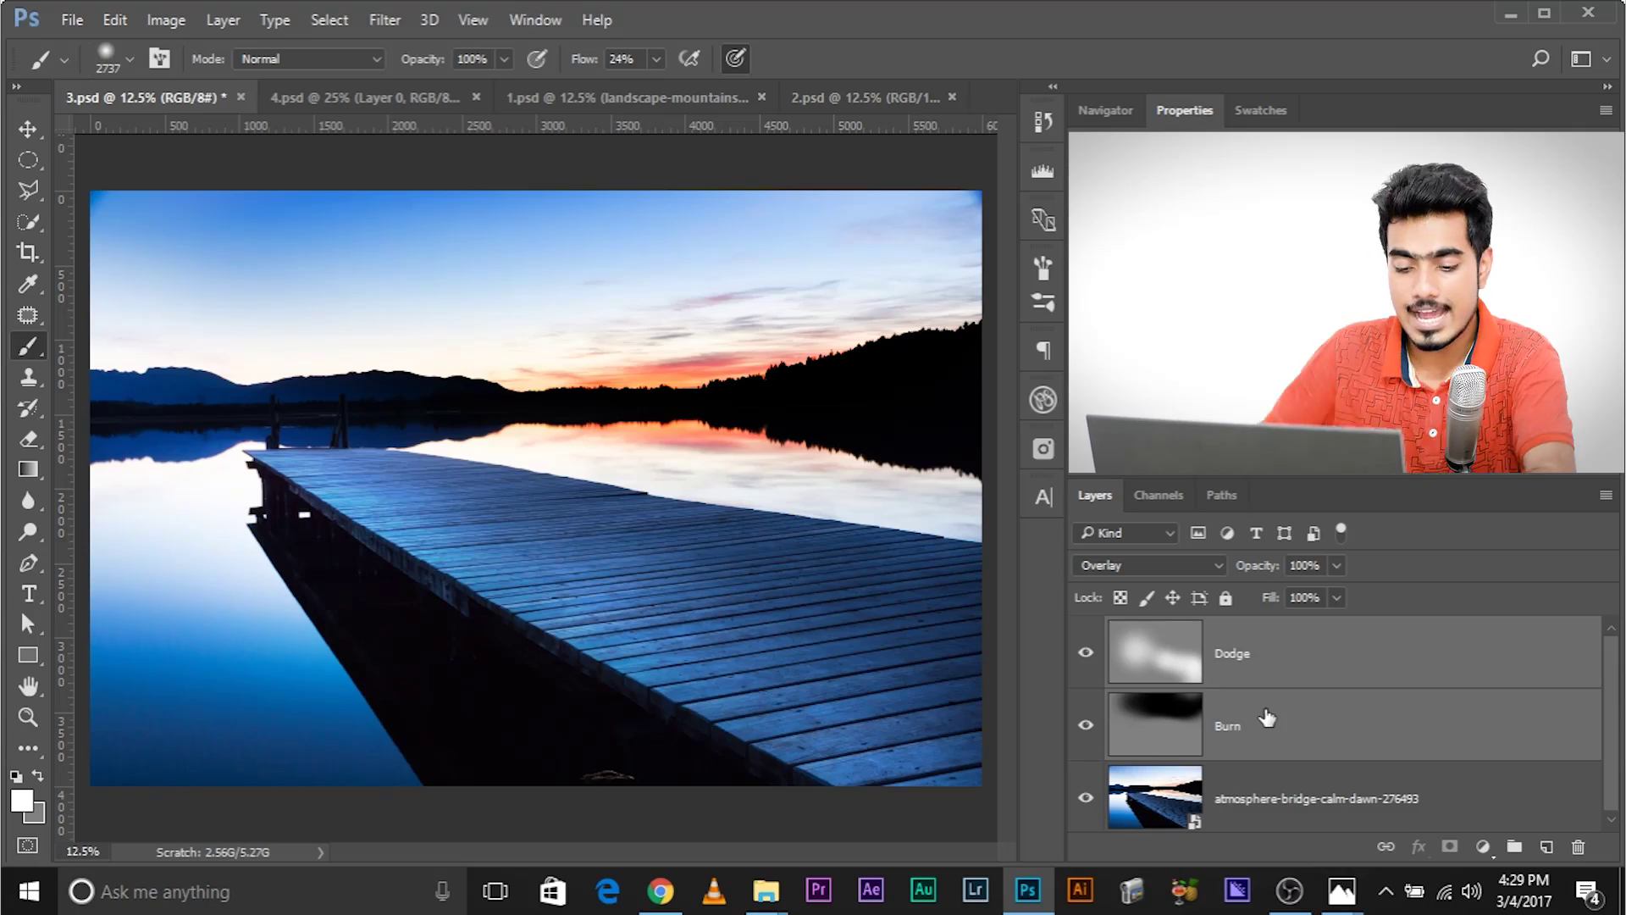
key(ctrl+g)
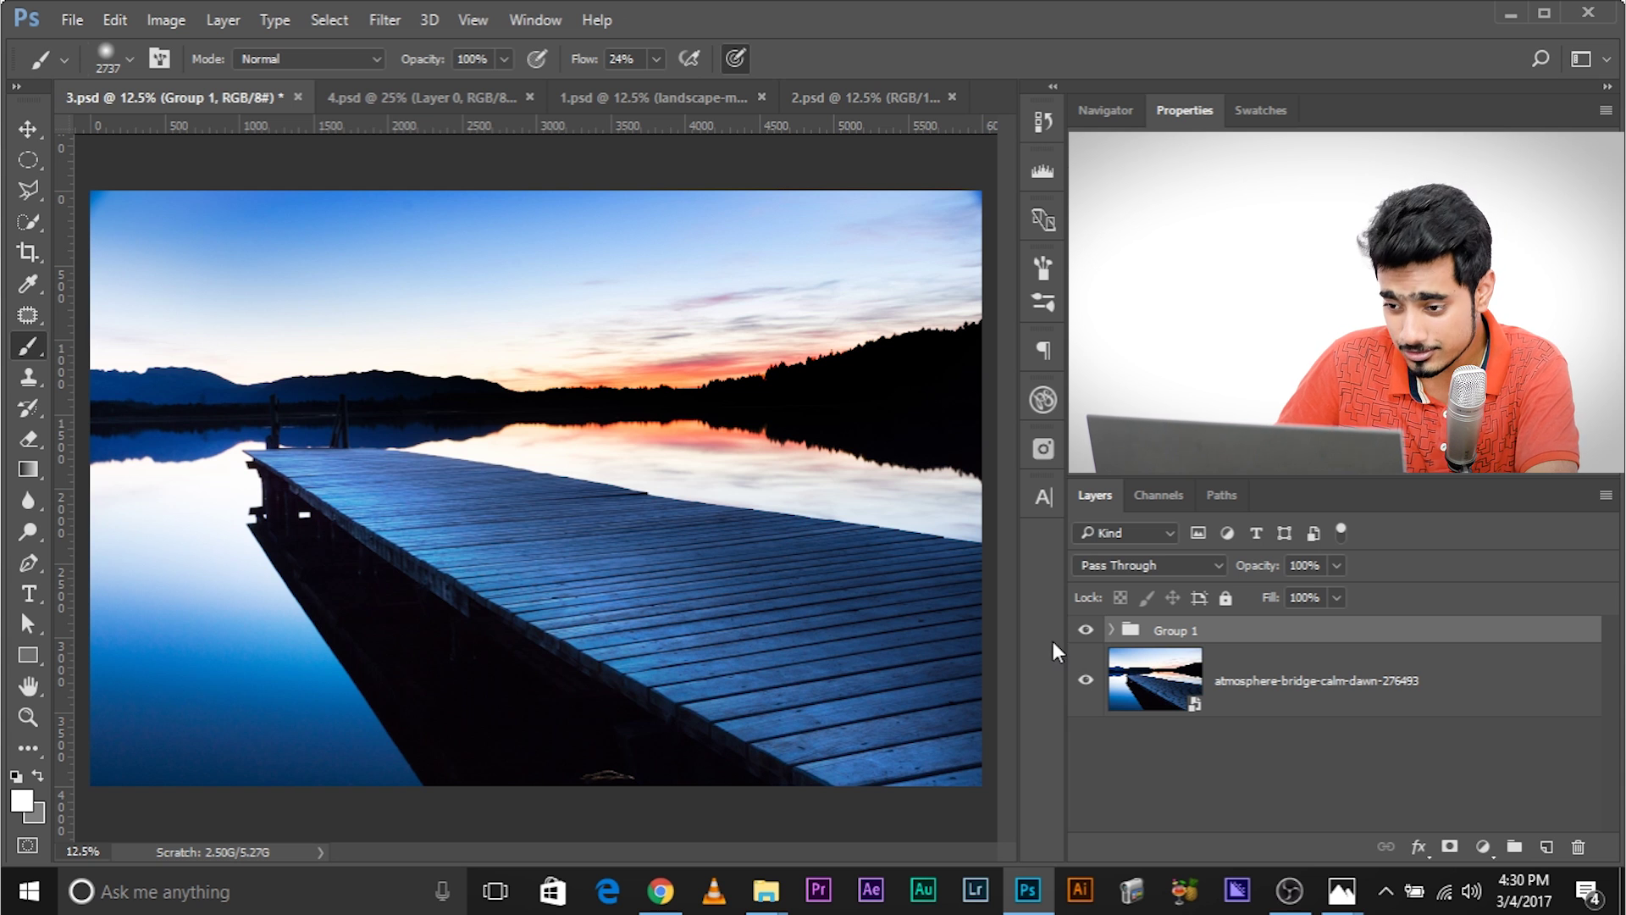
click(1085, 630)
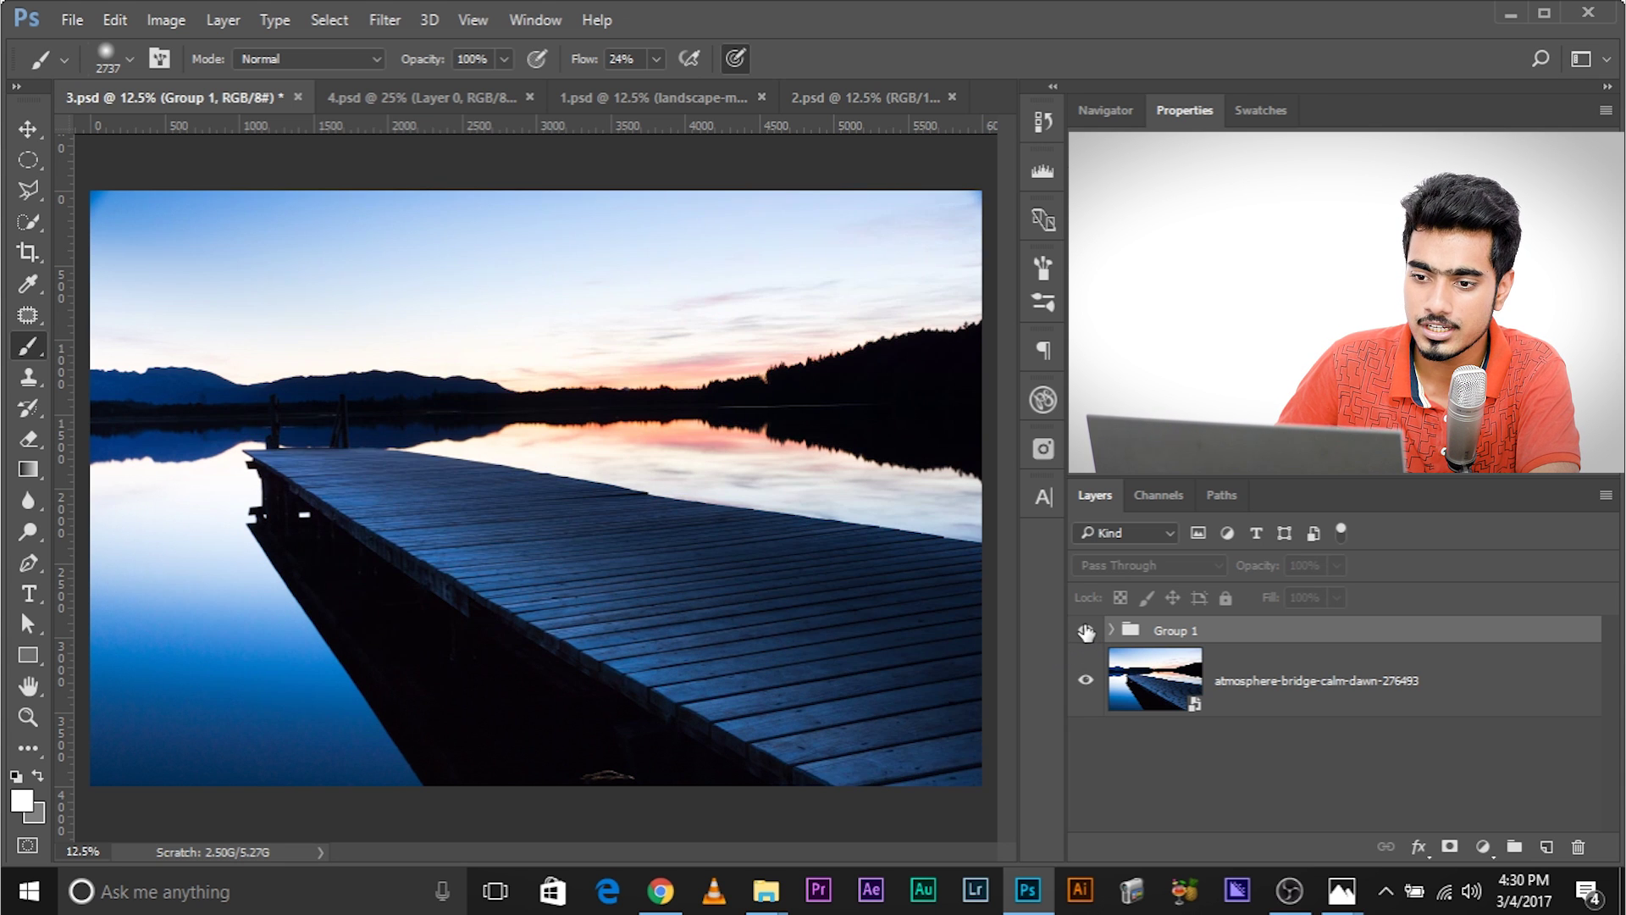
click(1085, 631)
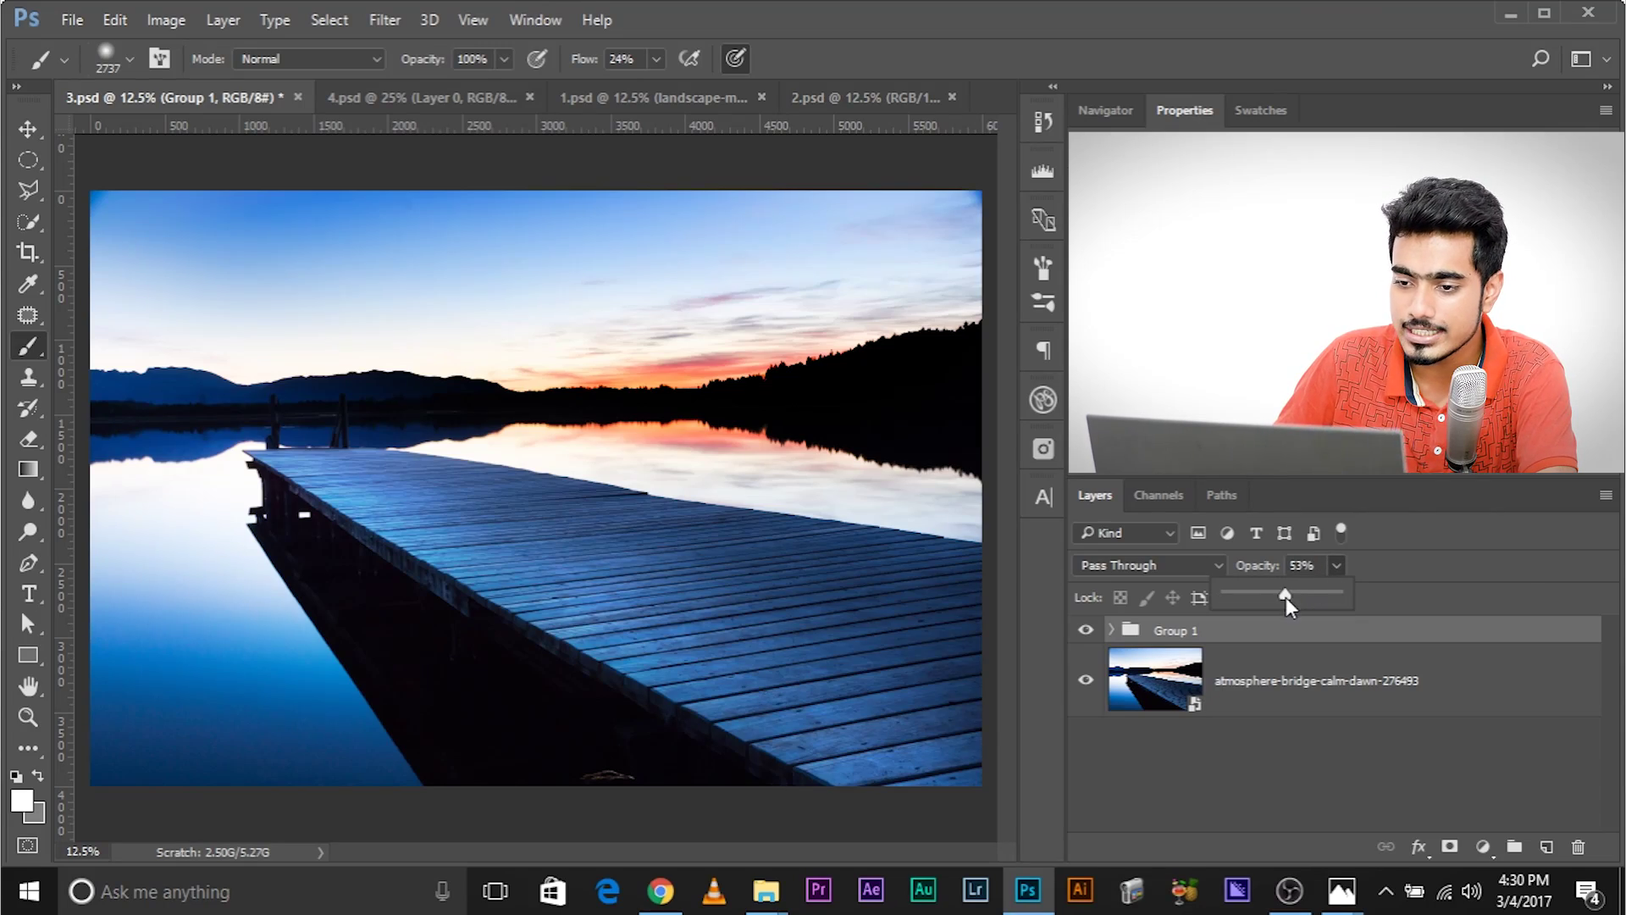
drag(1285, 597, 1370, 587)
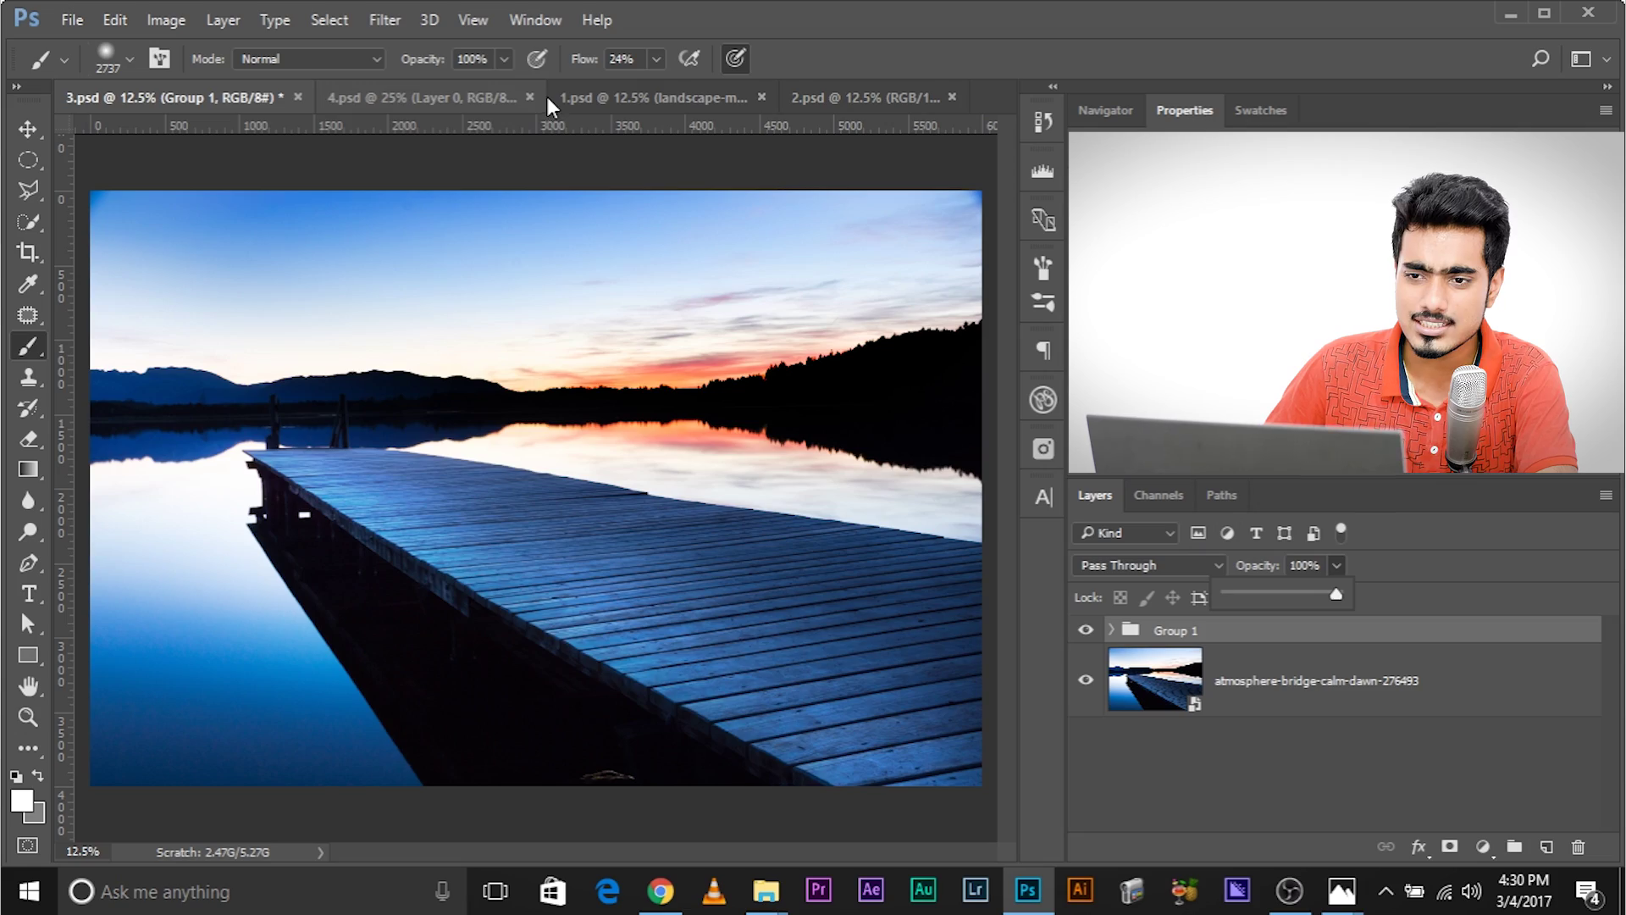
Add an Exposure adjustment layer to the rocky landscape photo in 1.psd and set its exposure to -1.4.
click(596, 96)
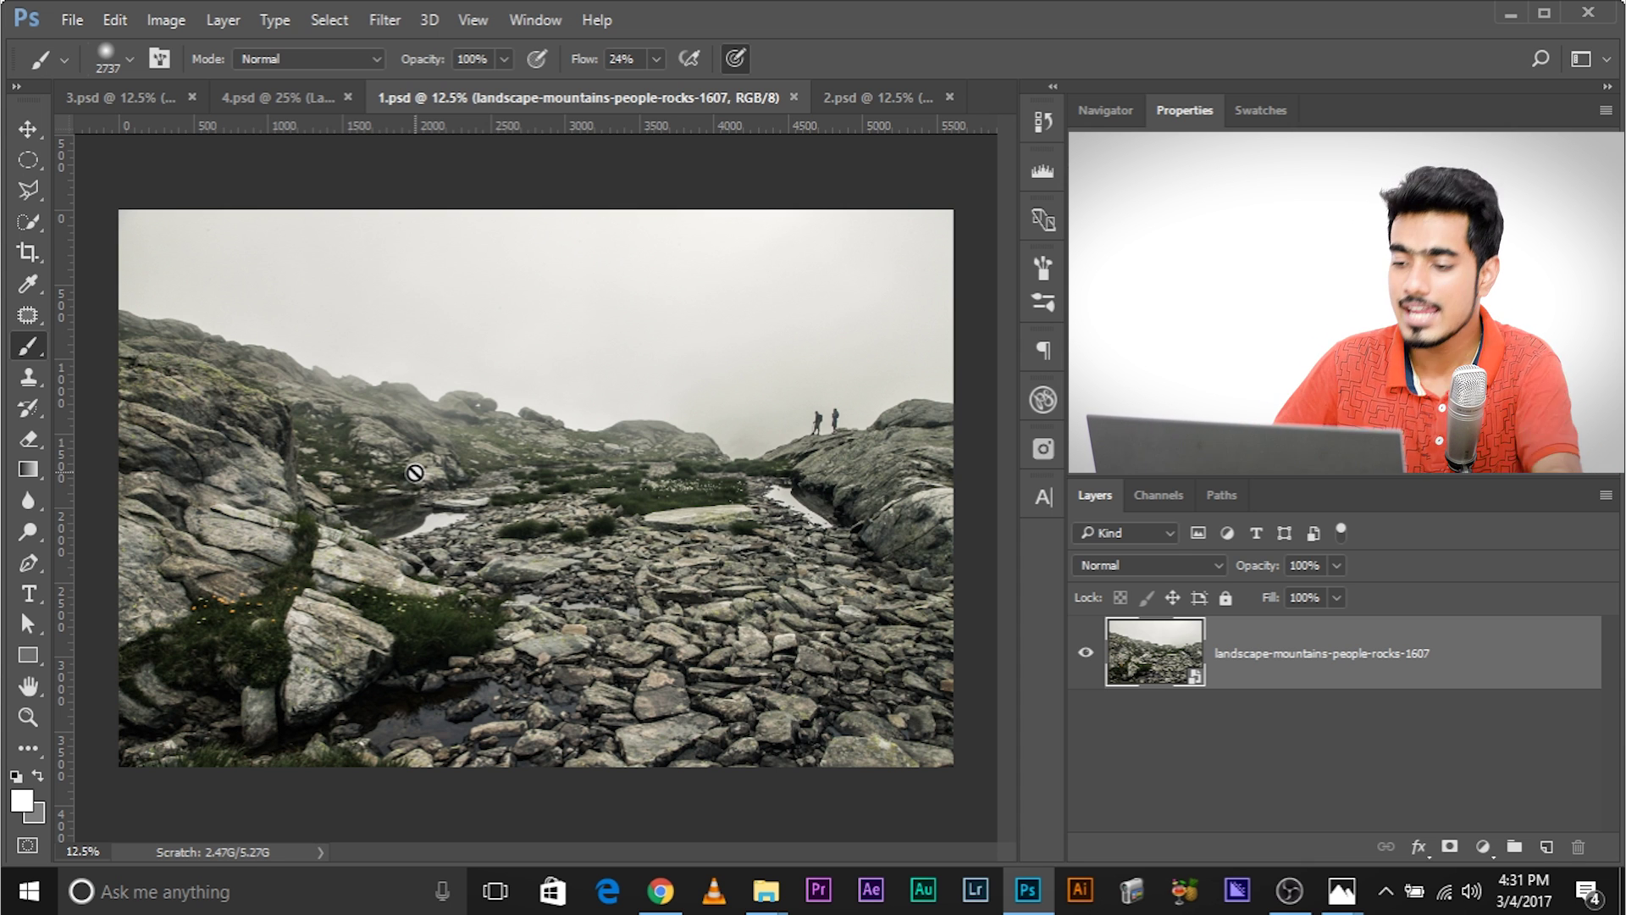
click(1484, 847)
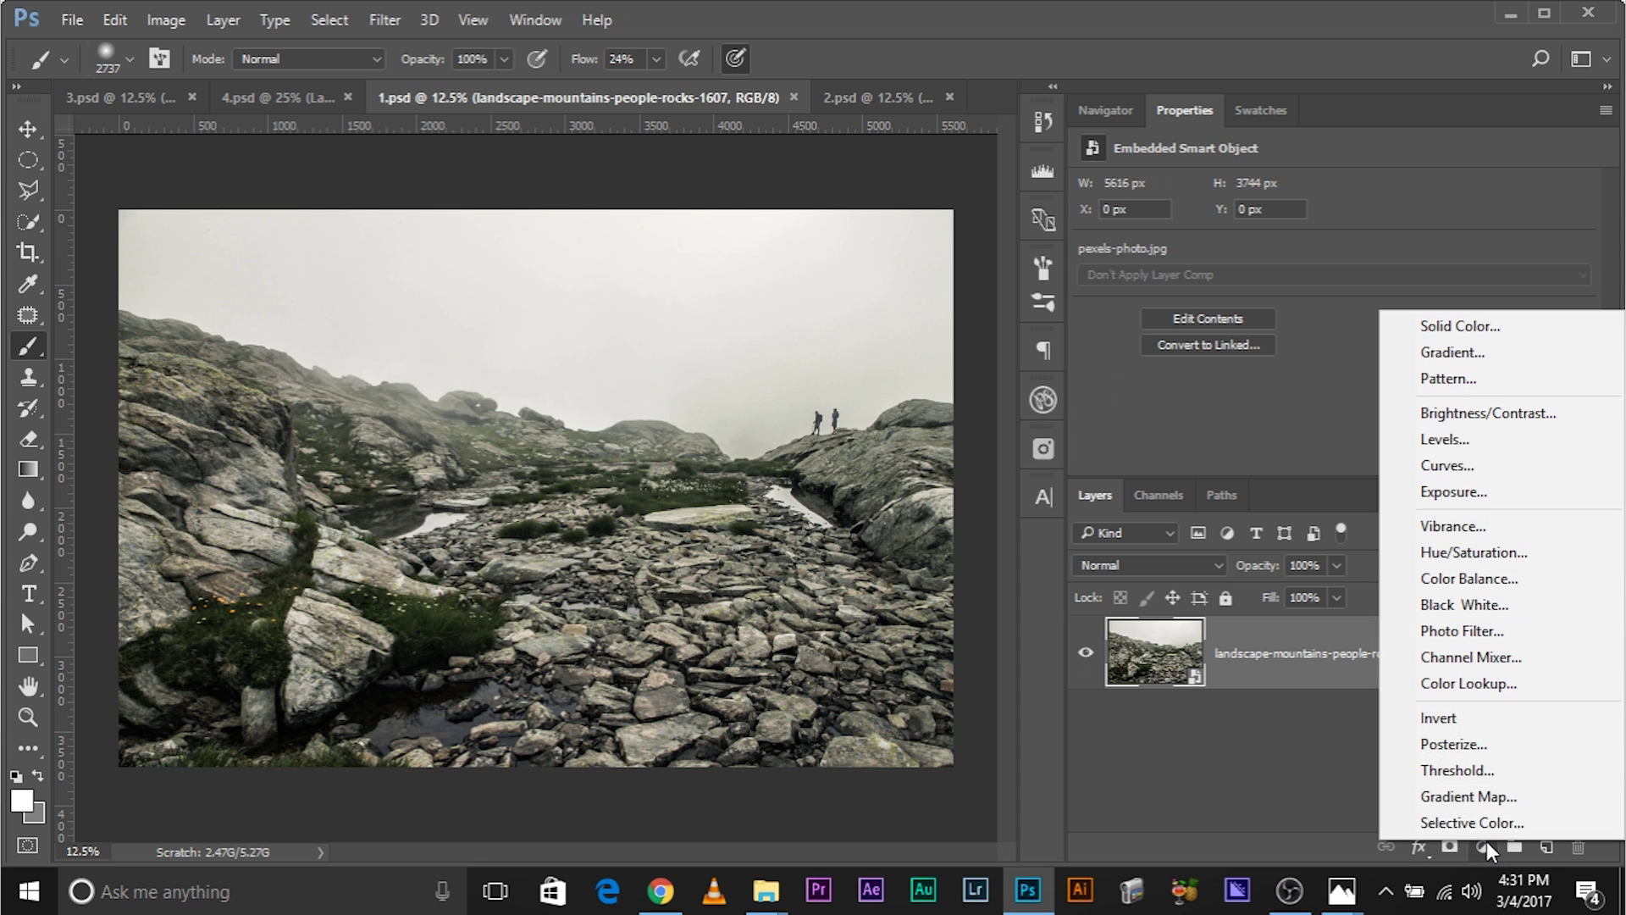
click(1440, 492)
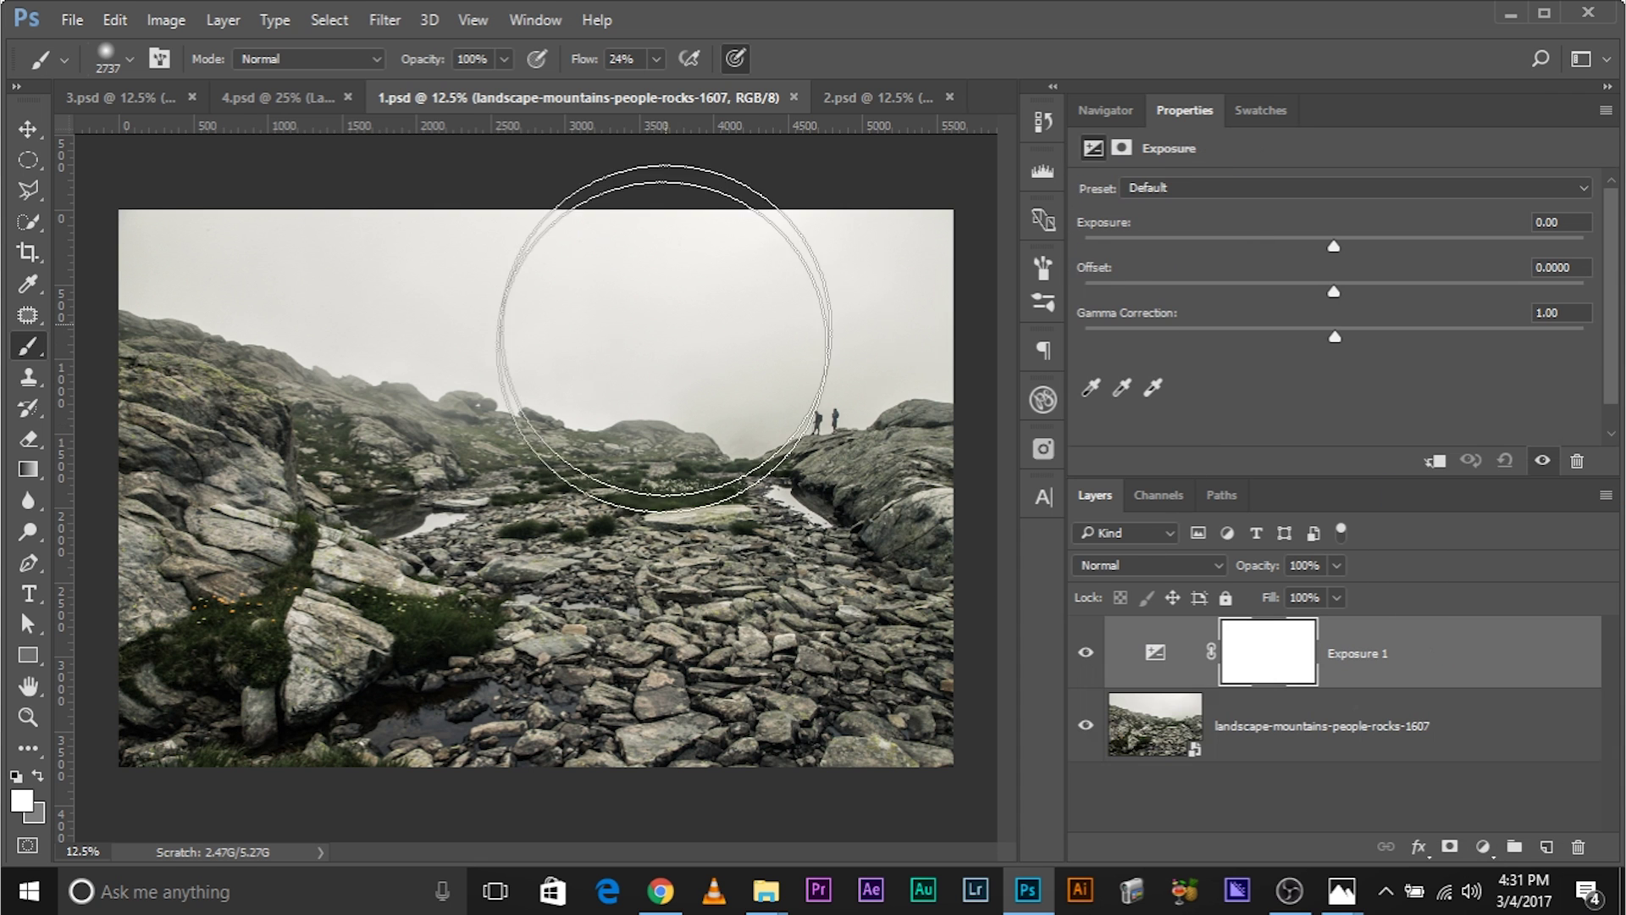
drag(1334, 244, 1277, 241)
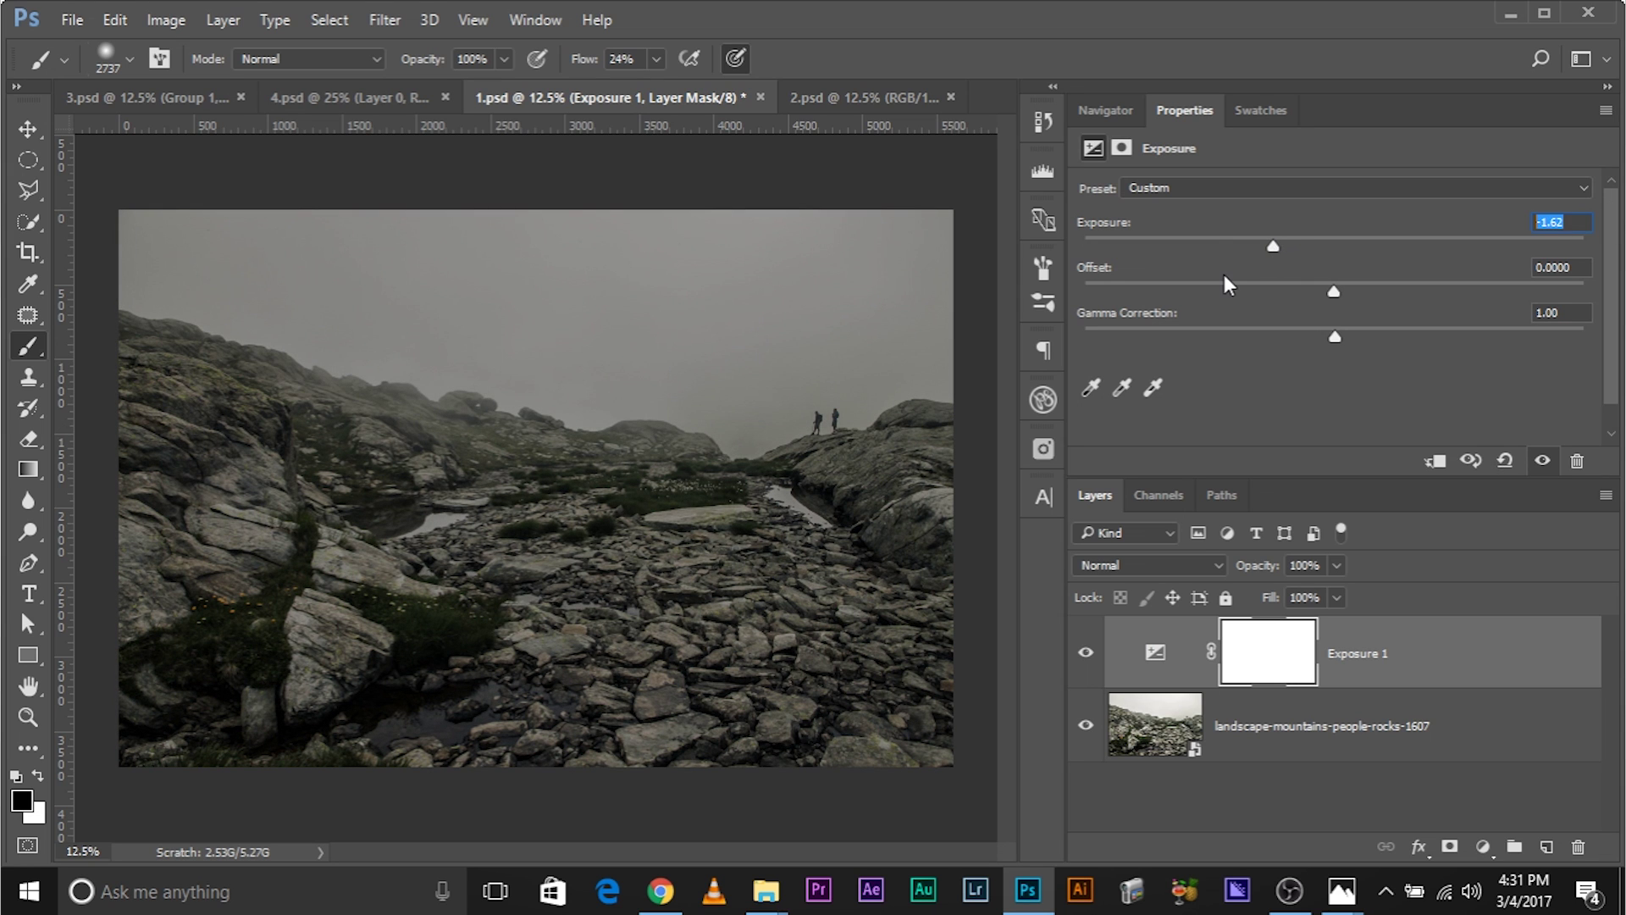
text(-1)
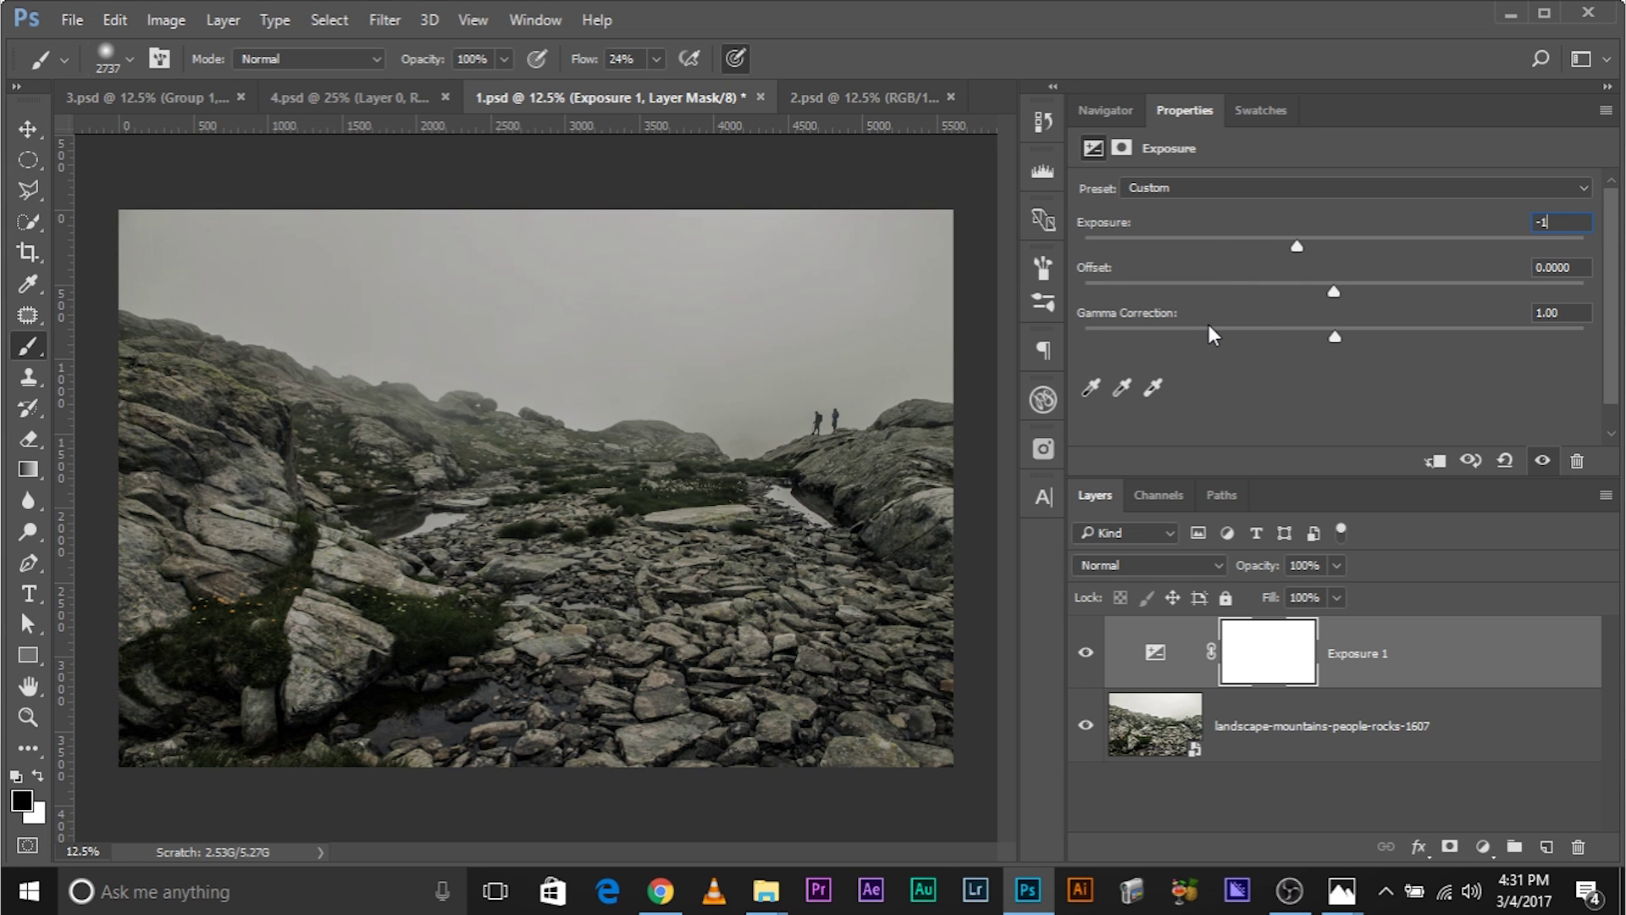
text(.4)
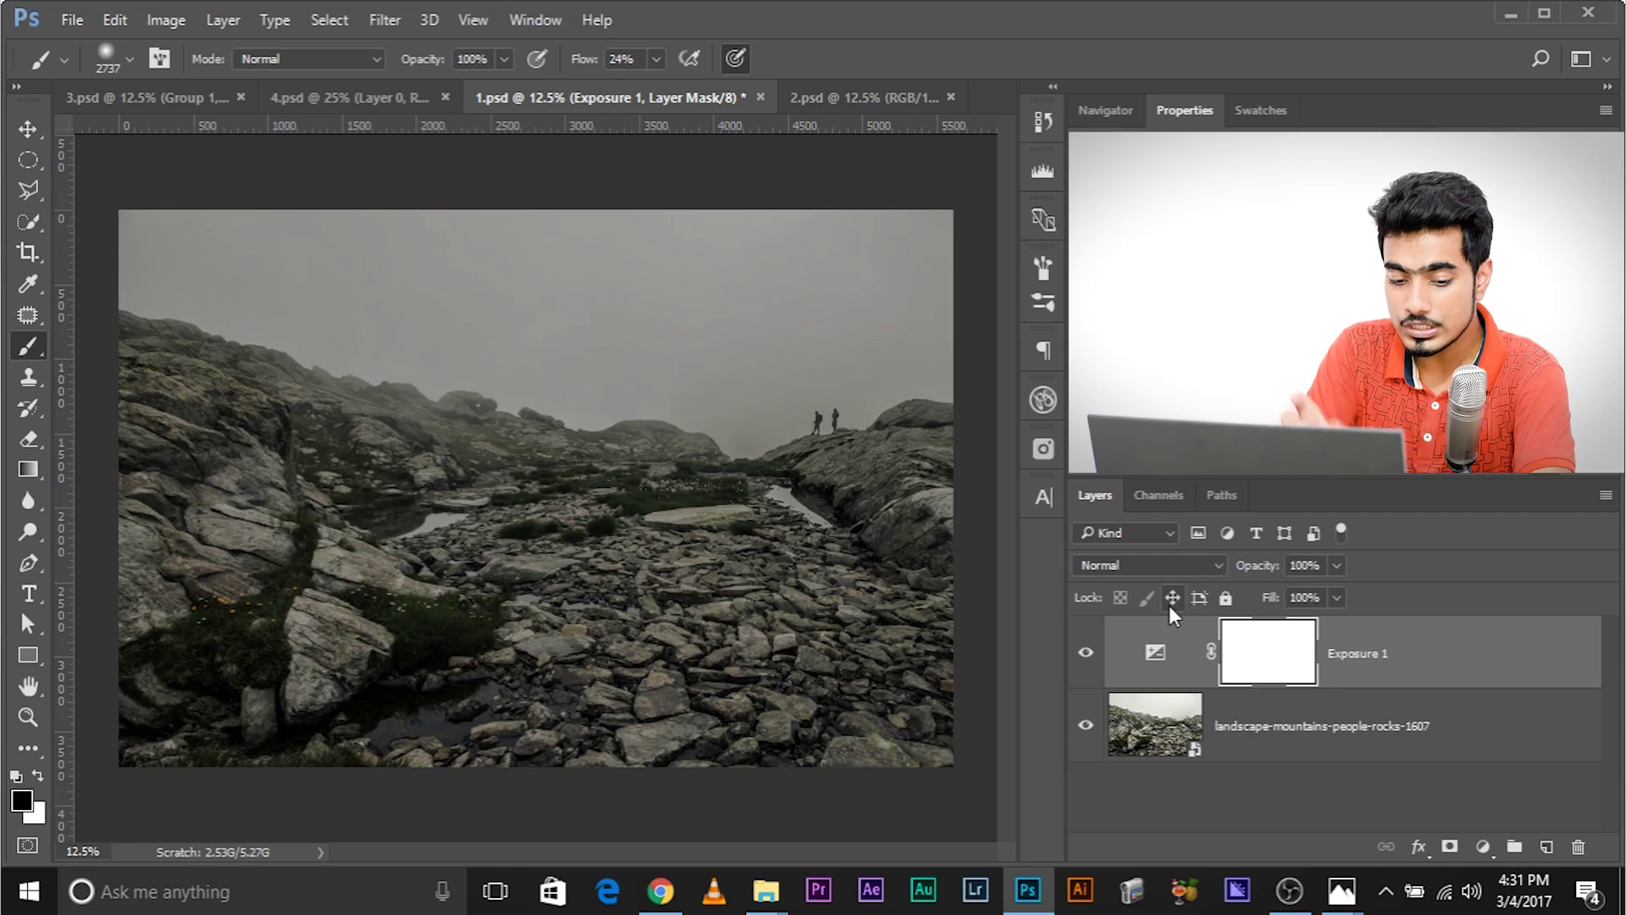
Create a Dodge layer above the Exposure layer in Overlay mode, filled with 50% gray.
key(ctrl+shift+n)
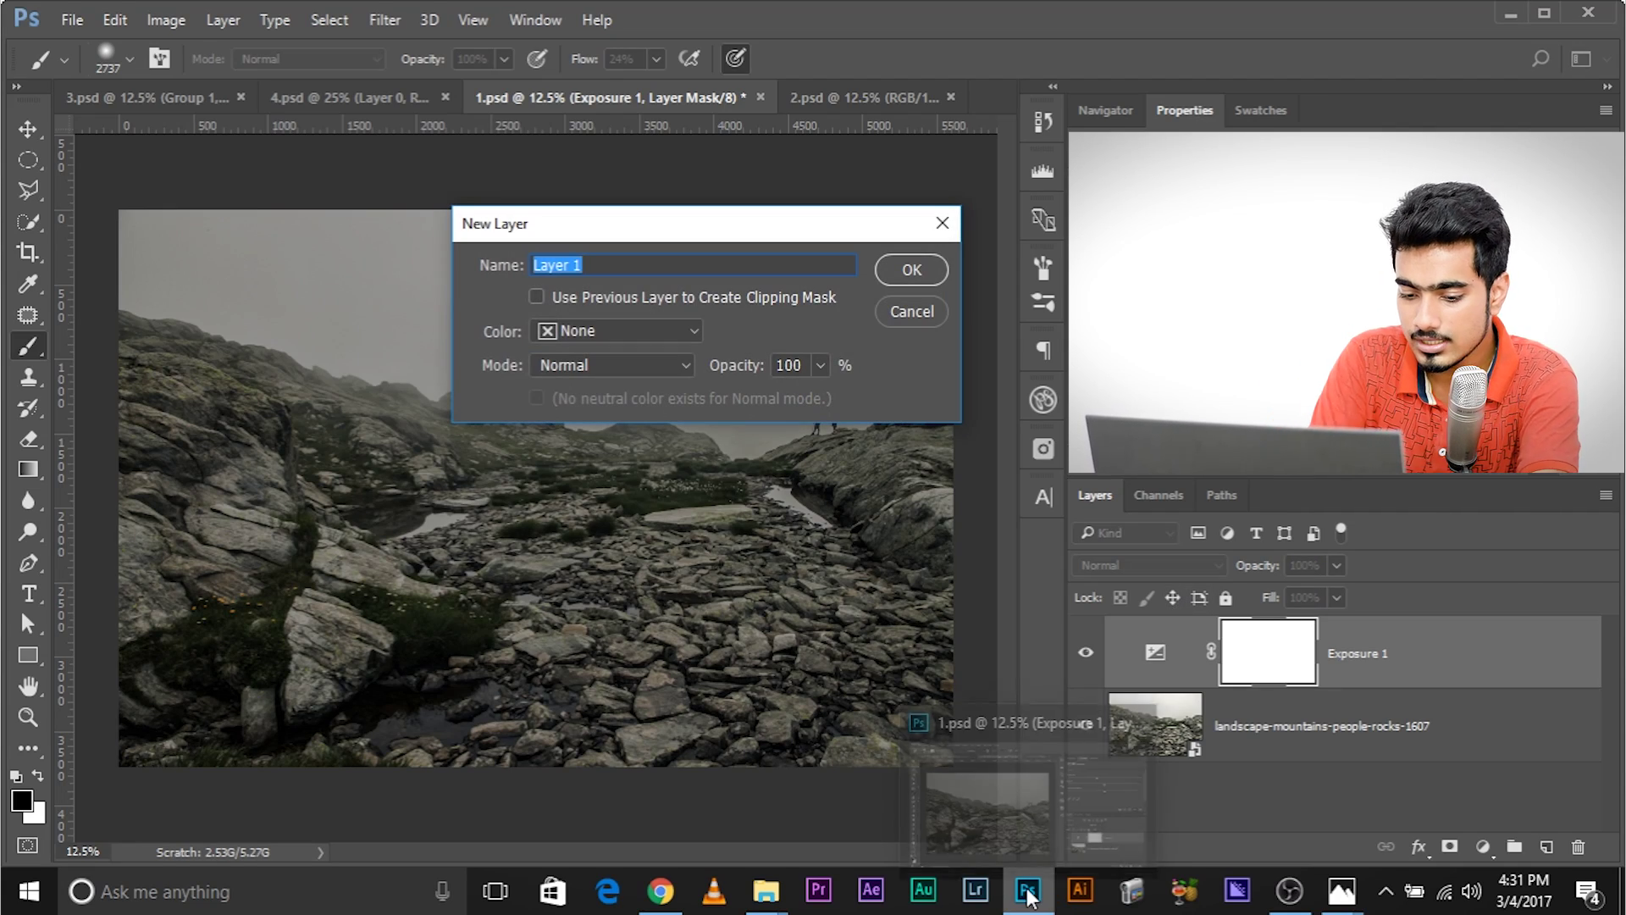
text(Dodge)
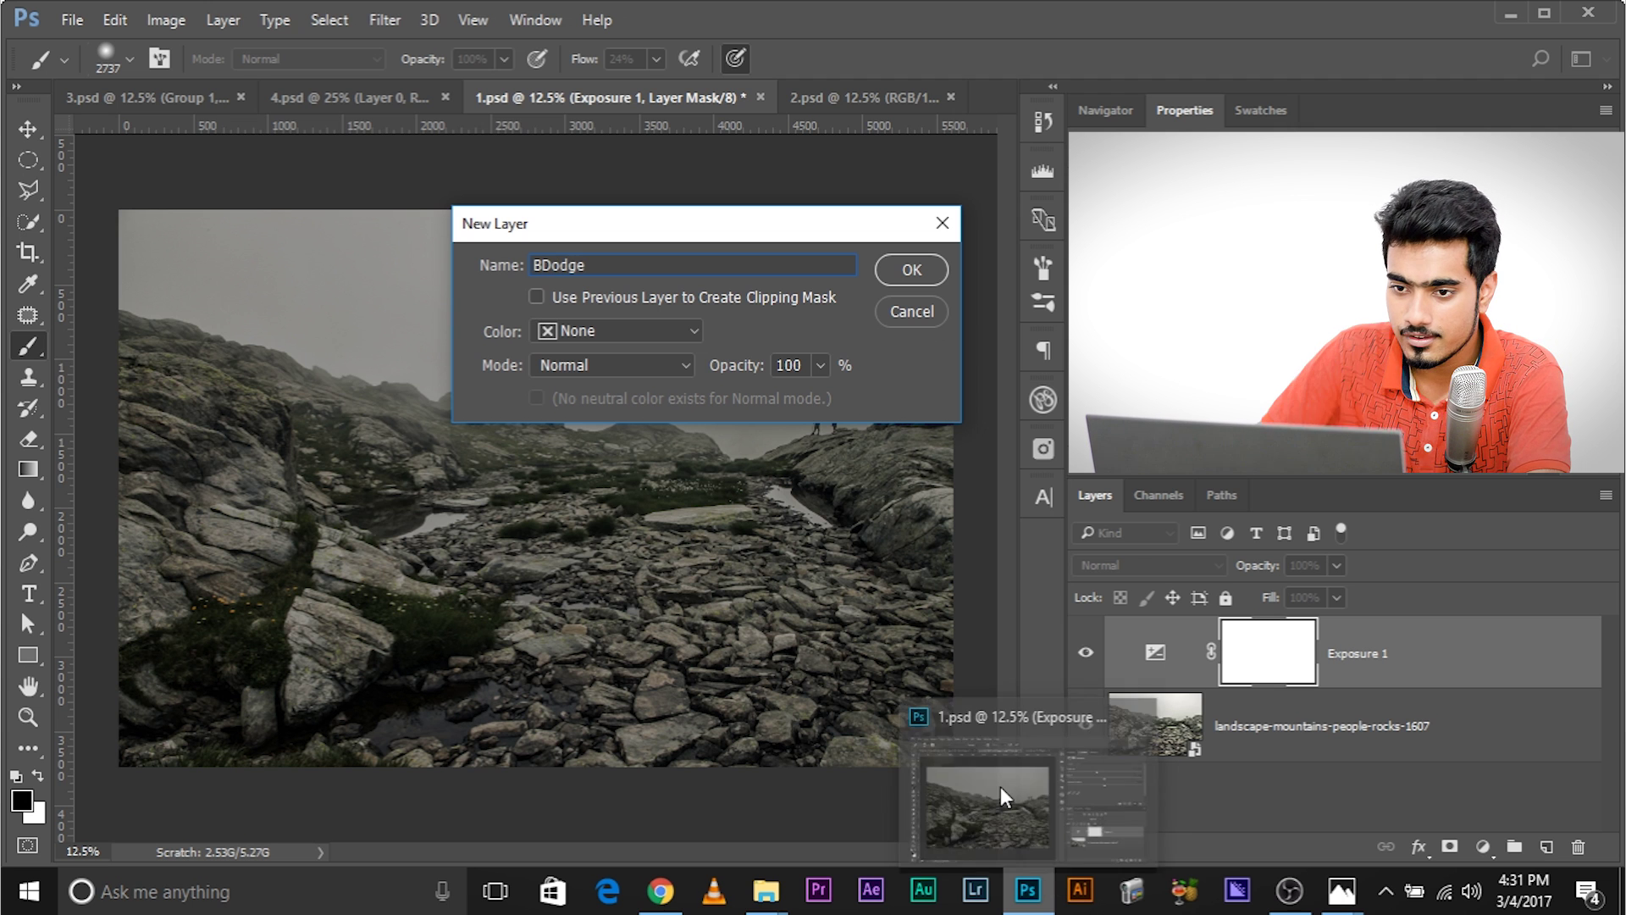
key(Left)
key(Left)
key(Left)
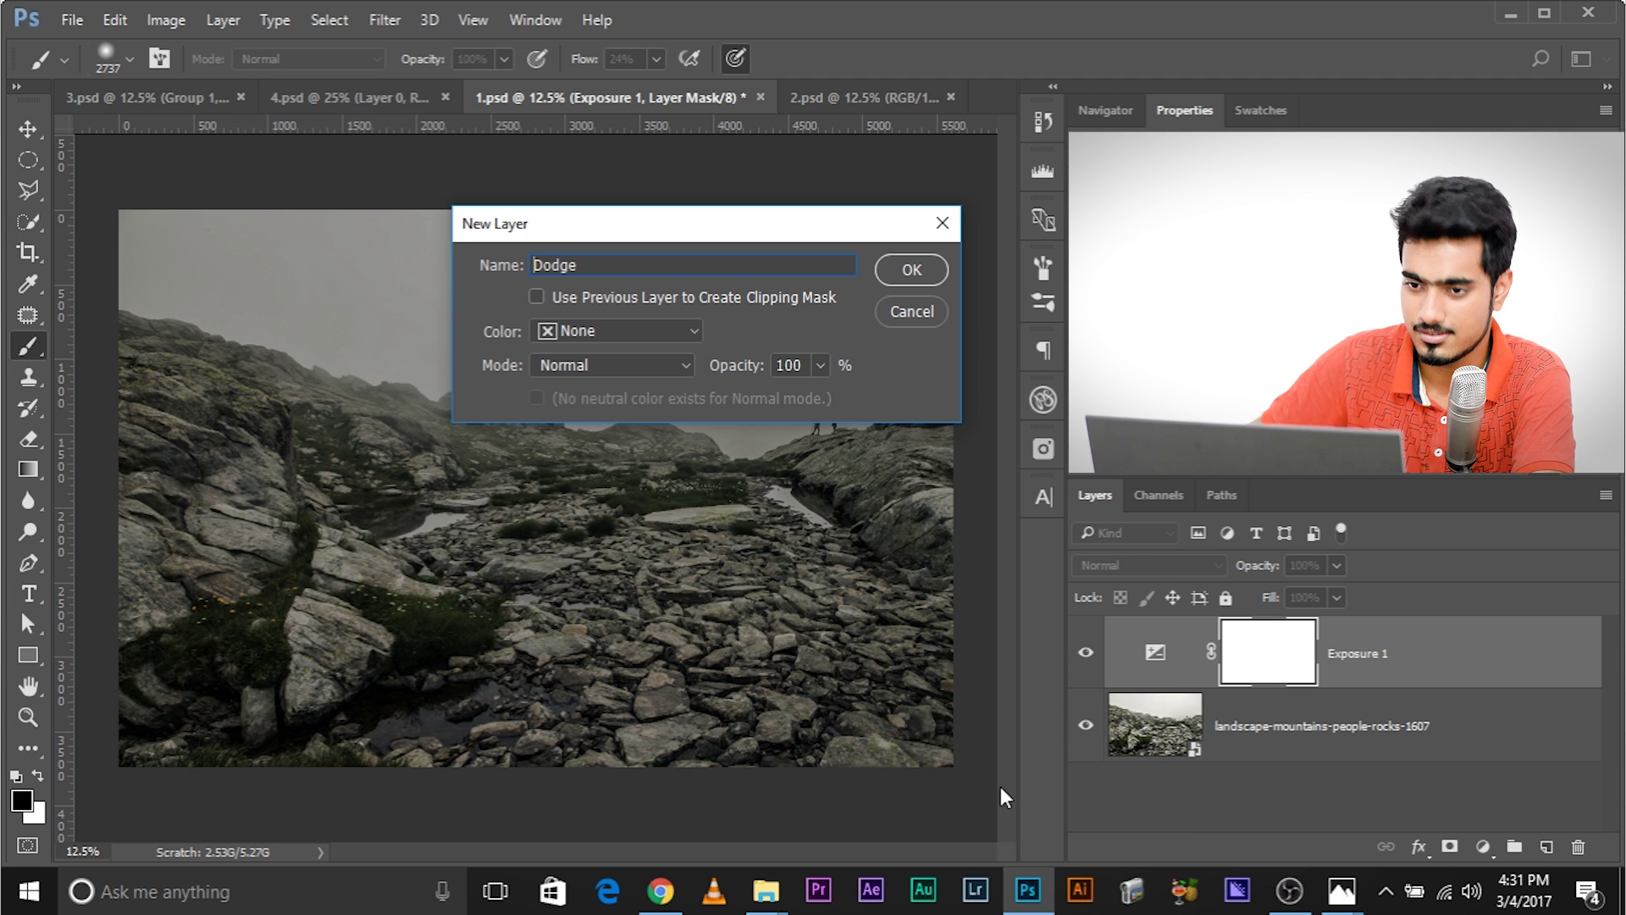
click(667, 369)
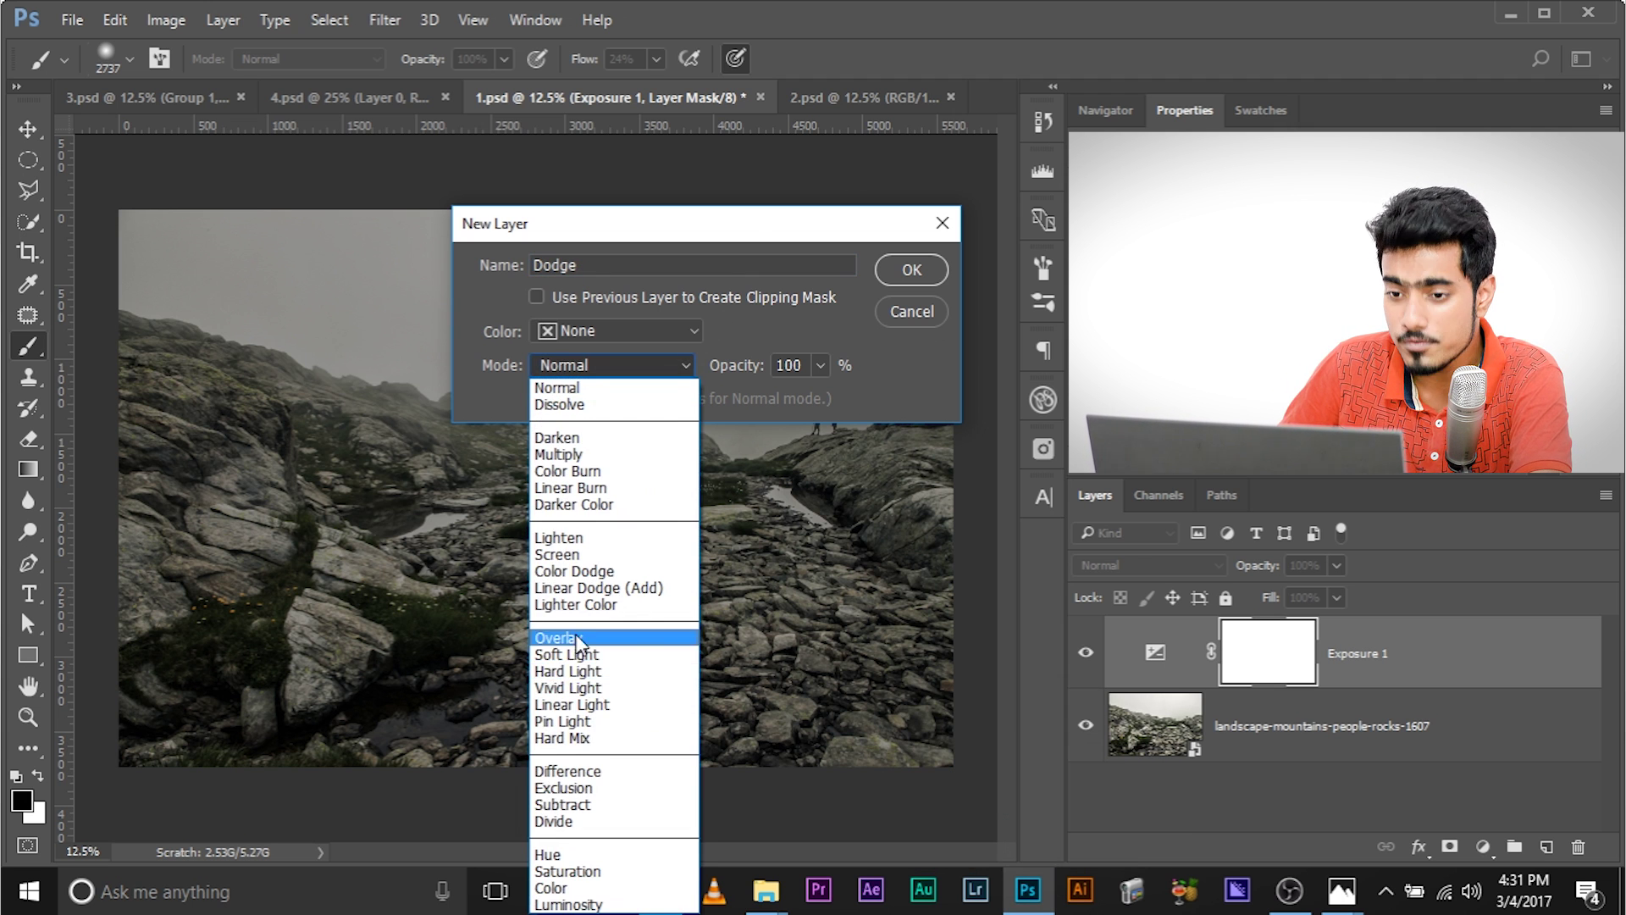
click(575, 637)
click(536, 398)
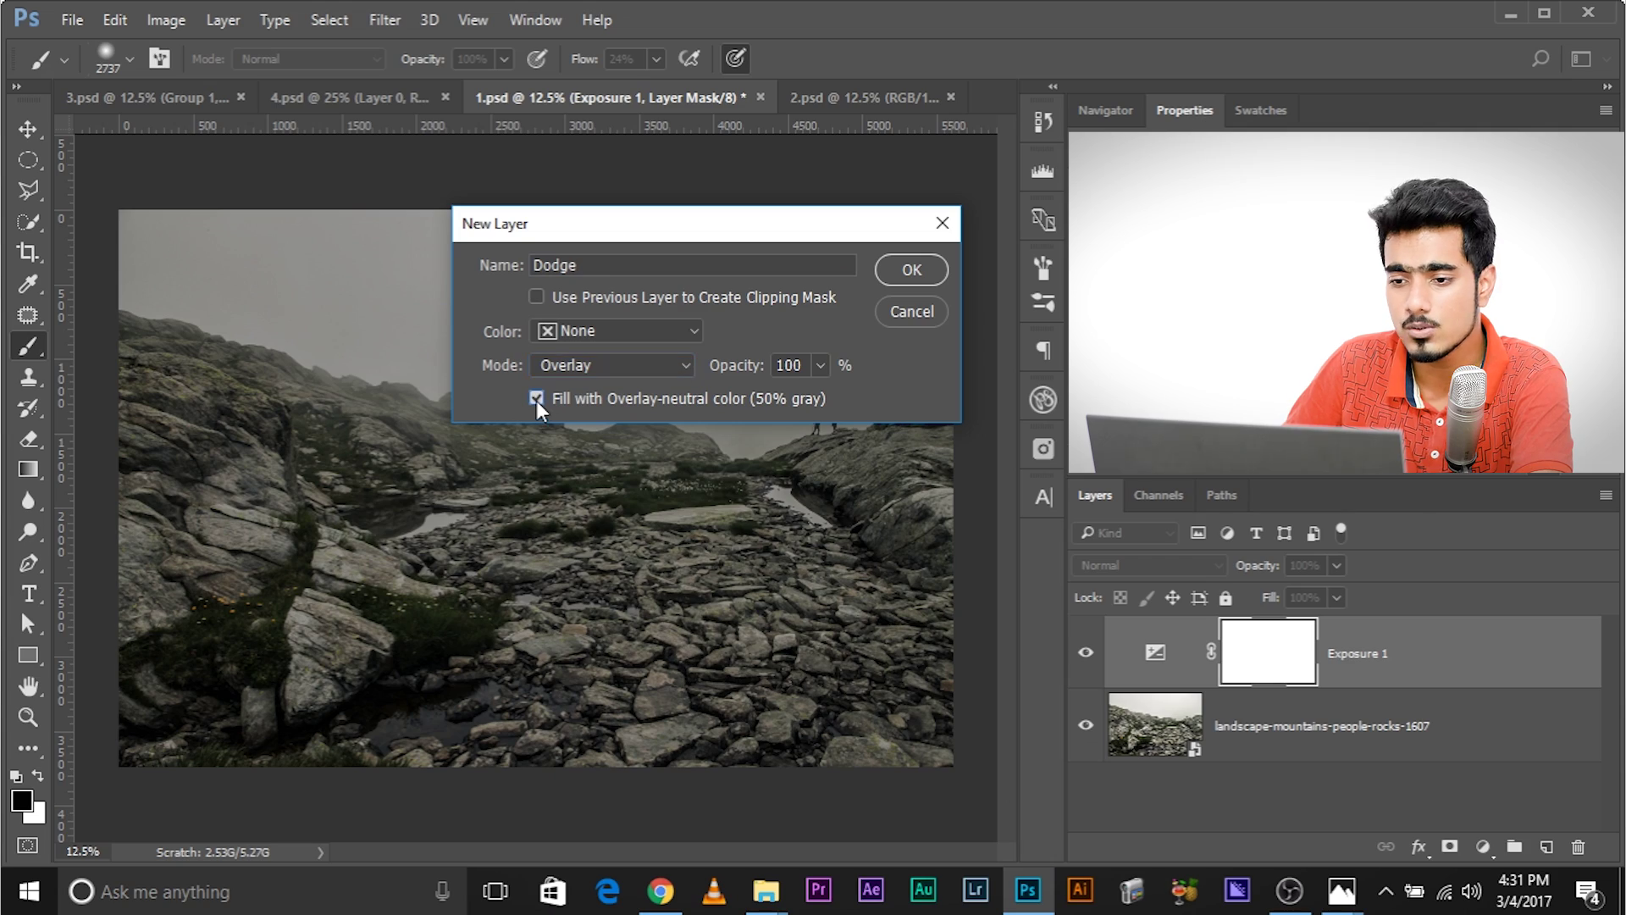
click(913, 283)
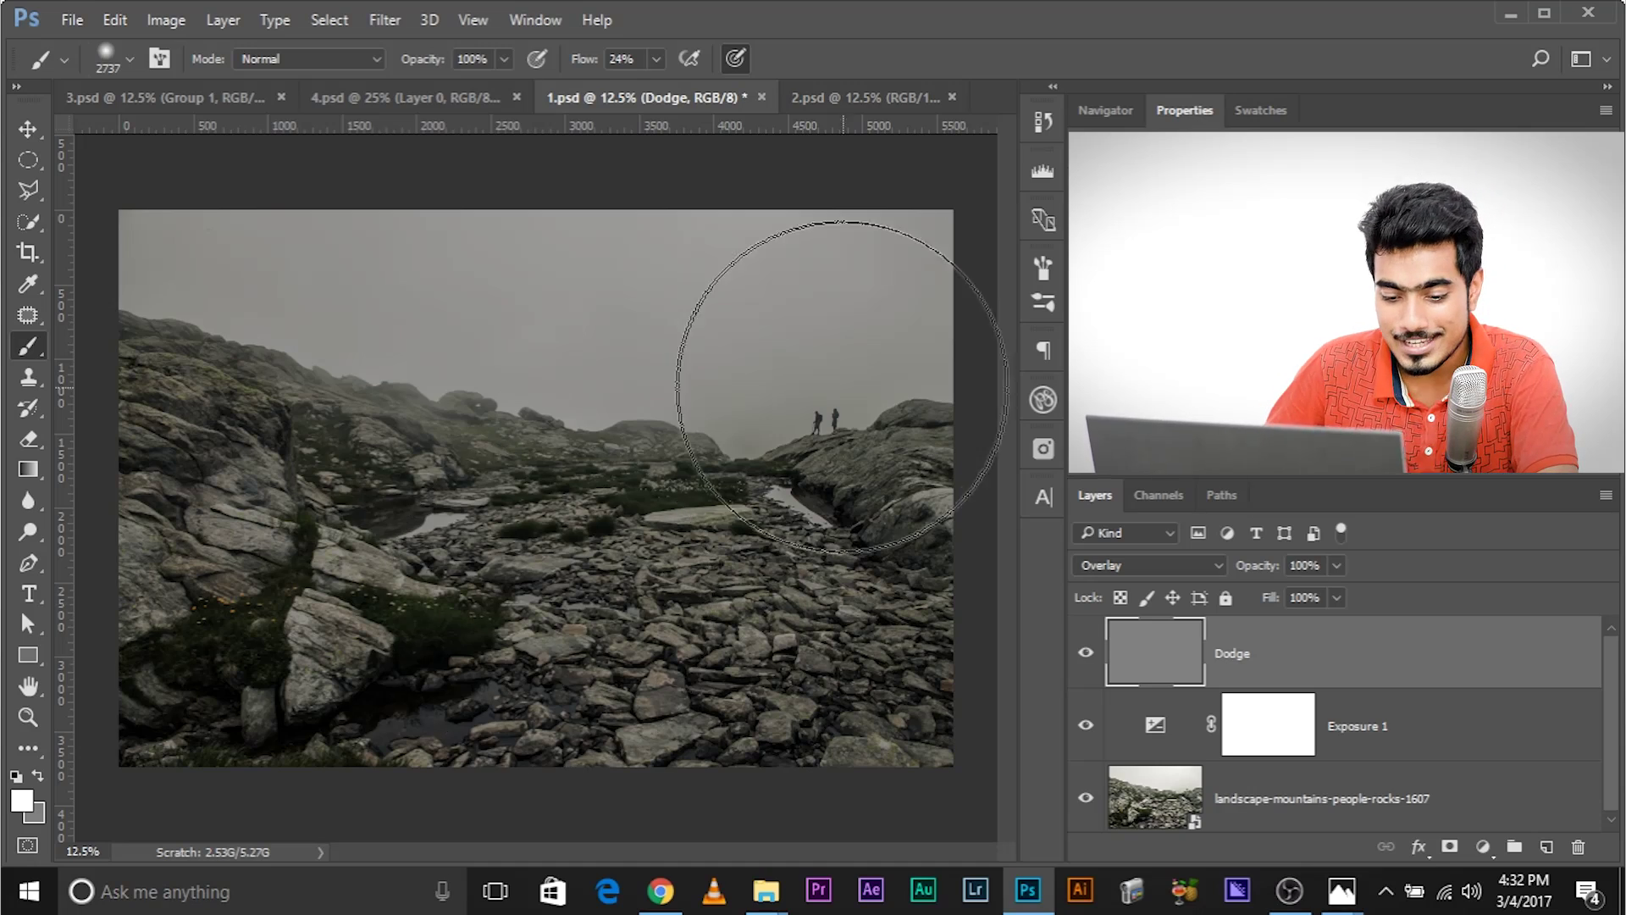
Paint white over the large foreground rocks on the left of the photo, reducing the brush to 721 px and 641 px.
alt+right_click(560, 577)
mouse_move(549, 576)
mouse_down()
mouse_move(410, 537)
mouse_move(388, 546)
mouse_up()
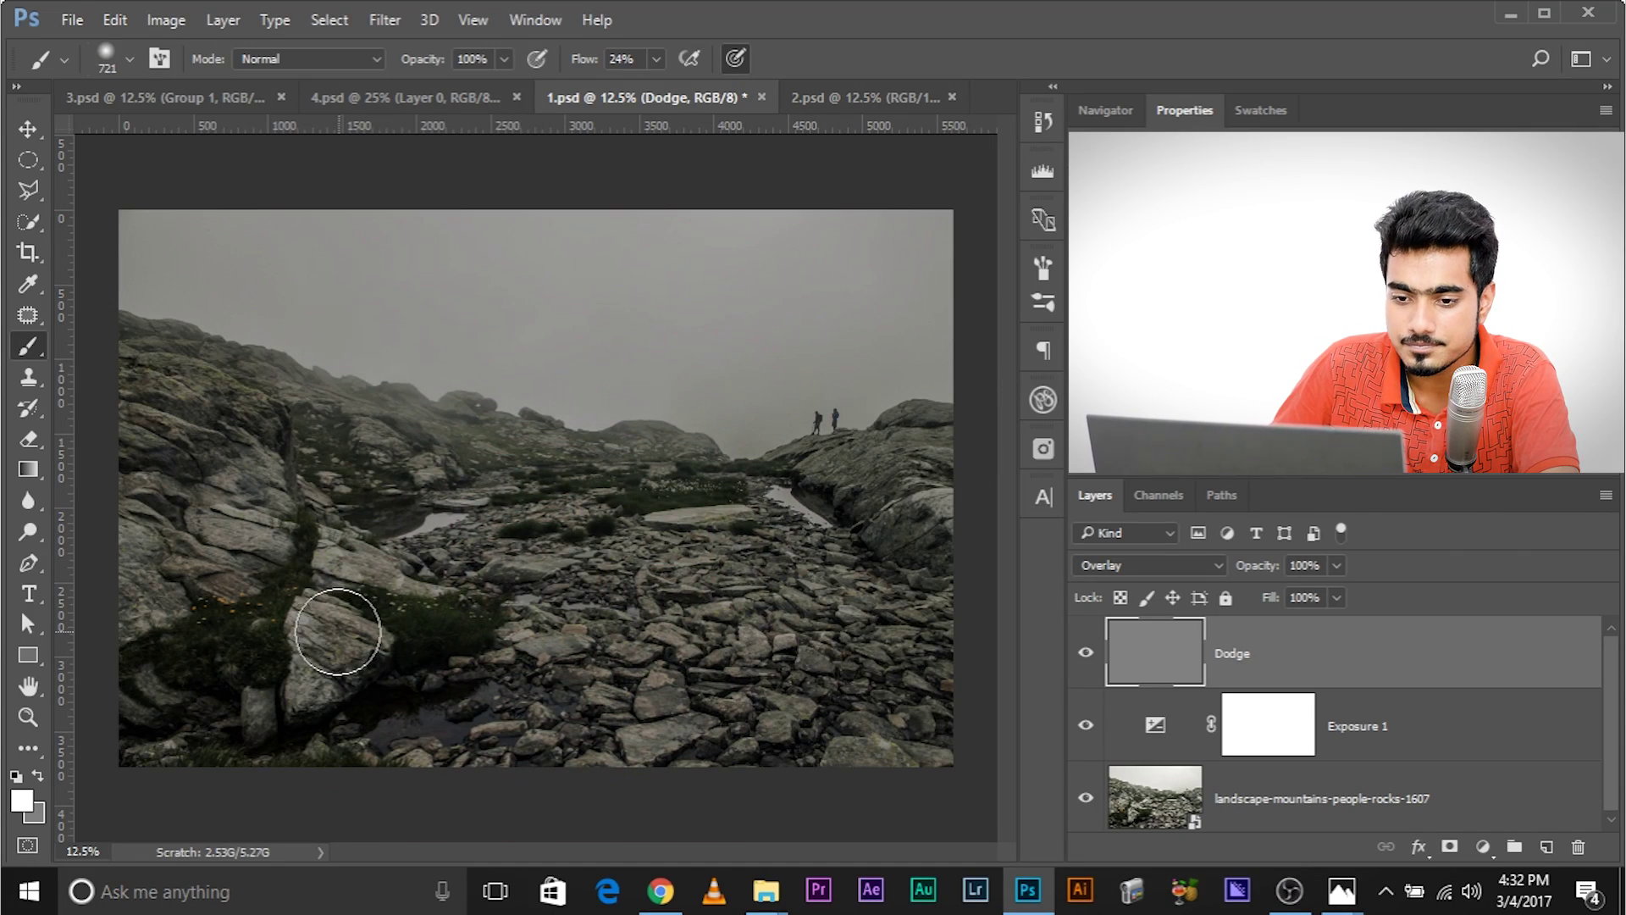
mouse_move(336, 626)
mouse_down()
mouse_move(345, 646)
mouse_move(359, 634)
mouse_up()
drag(322, 518, 429, 581)
alt+right_click(316, 545)
mouse_move(316, 545)
mouse_down()
mouse_move(288, 555)
mouse_move(252, 501)
mouse_move(278, 529)
mouse_move(309, 494)
mouse_up()
drag(131, 526, 178, 553)
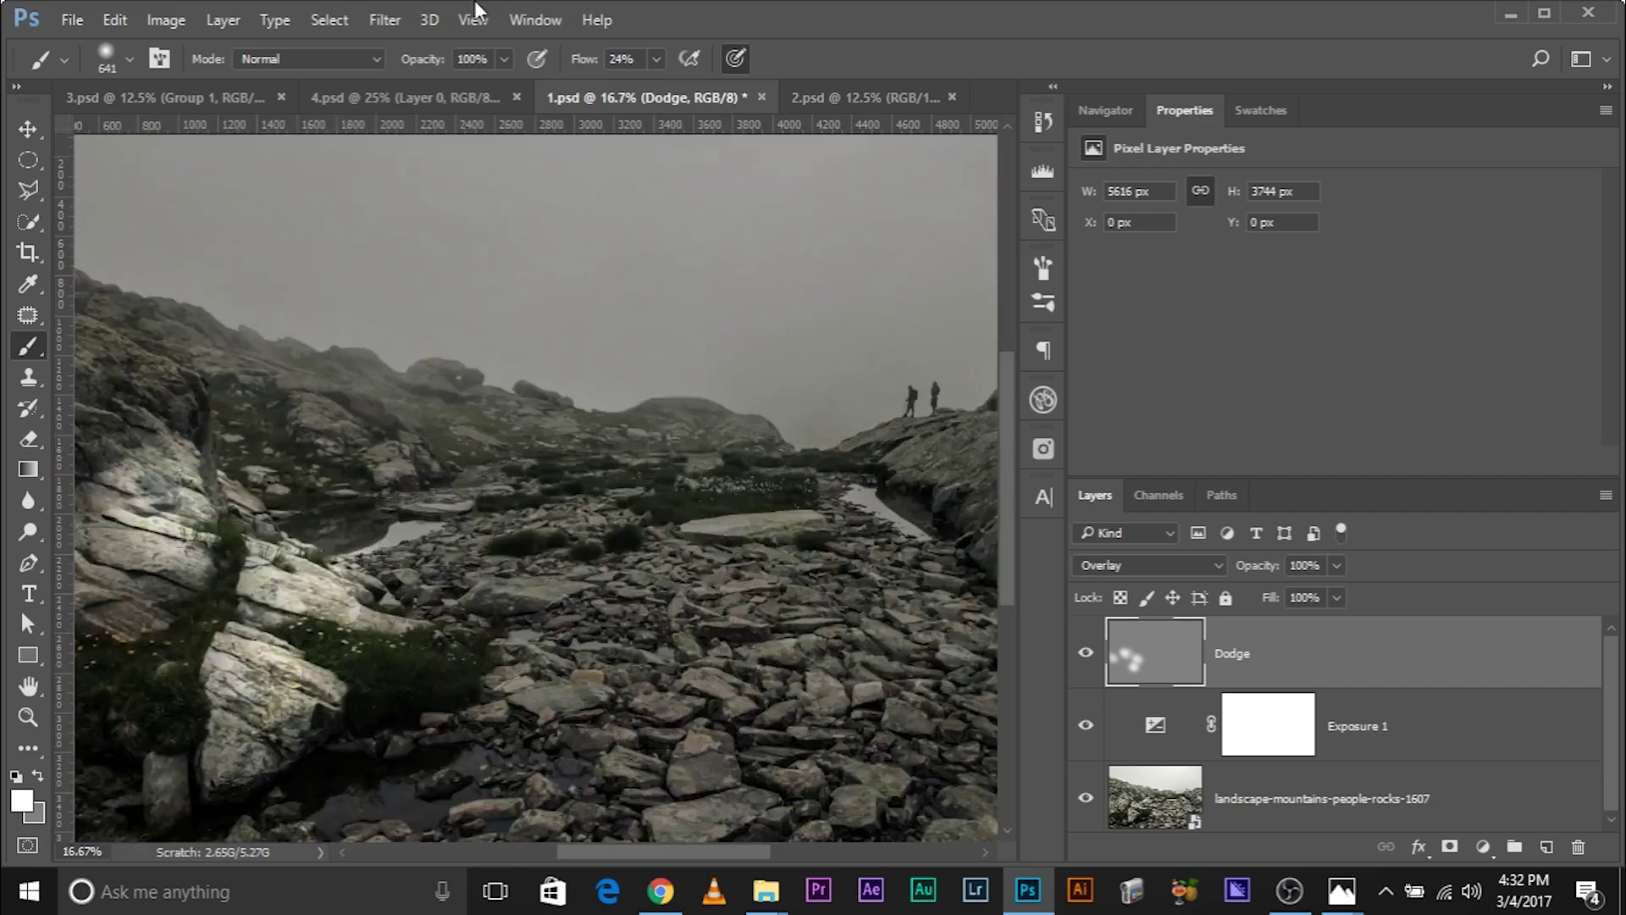
Dodge the rocks higher on the left slope with the brush reduced to 581 px and 233 px, undoing the last stroke.
scroll(230, 580, up, 2)
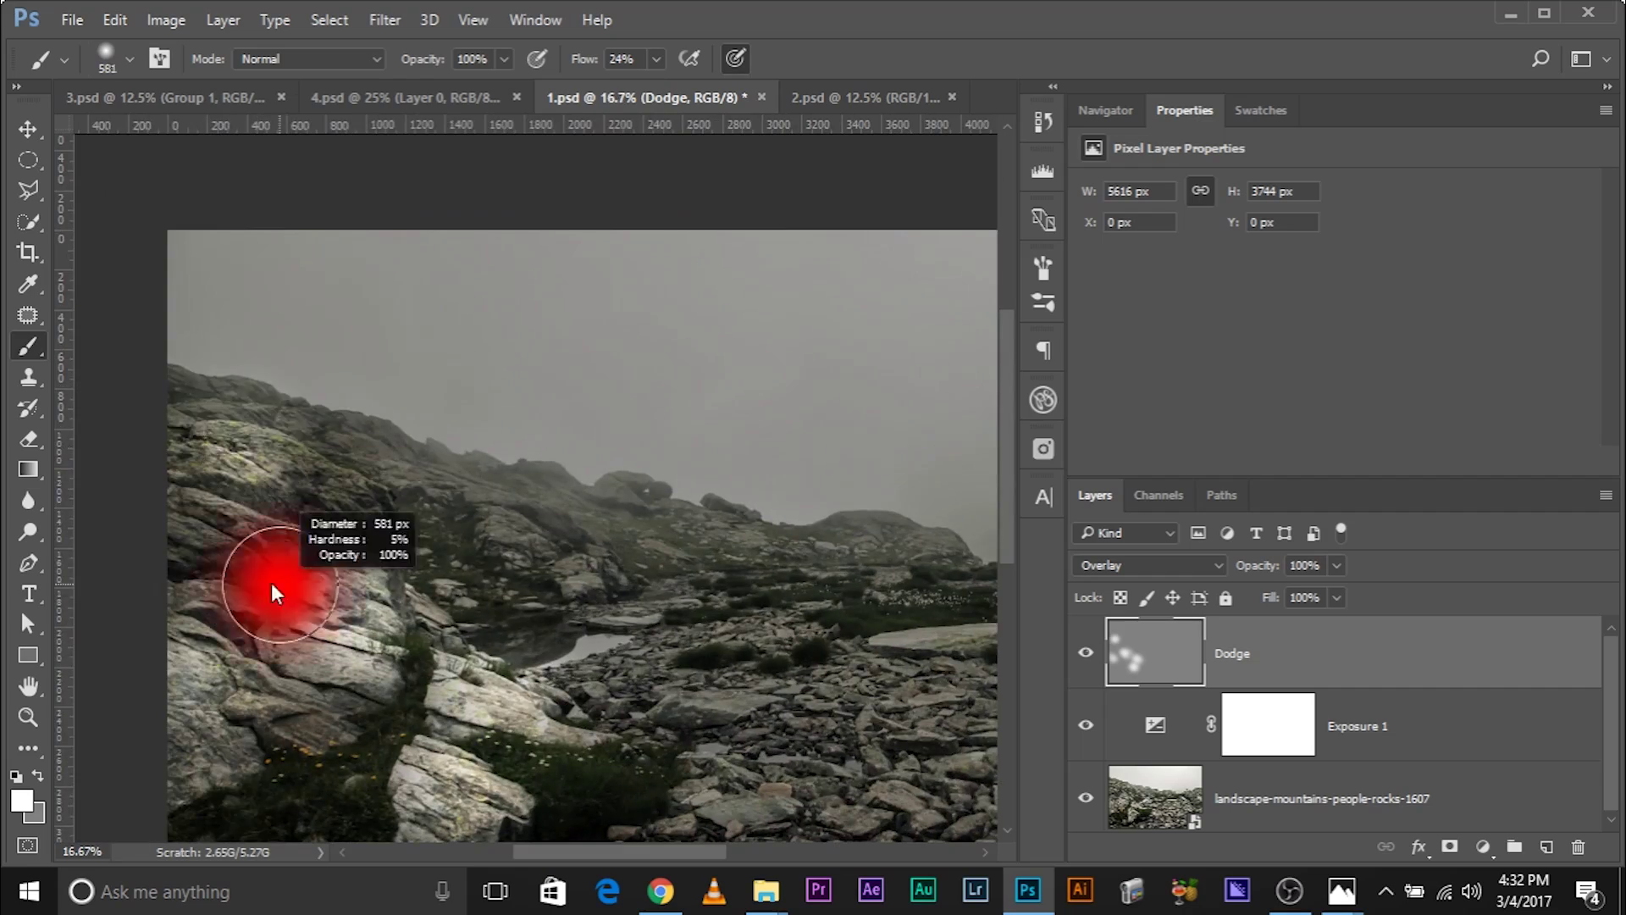
right_click(644, 530)
key(Escape)
scroll(428, 592, right, 4)
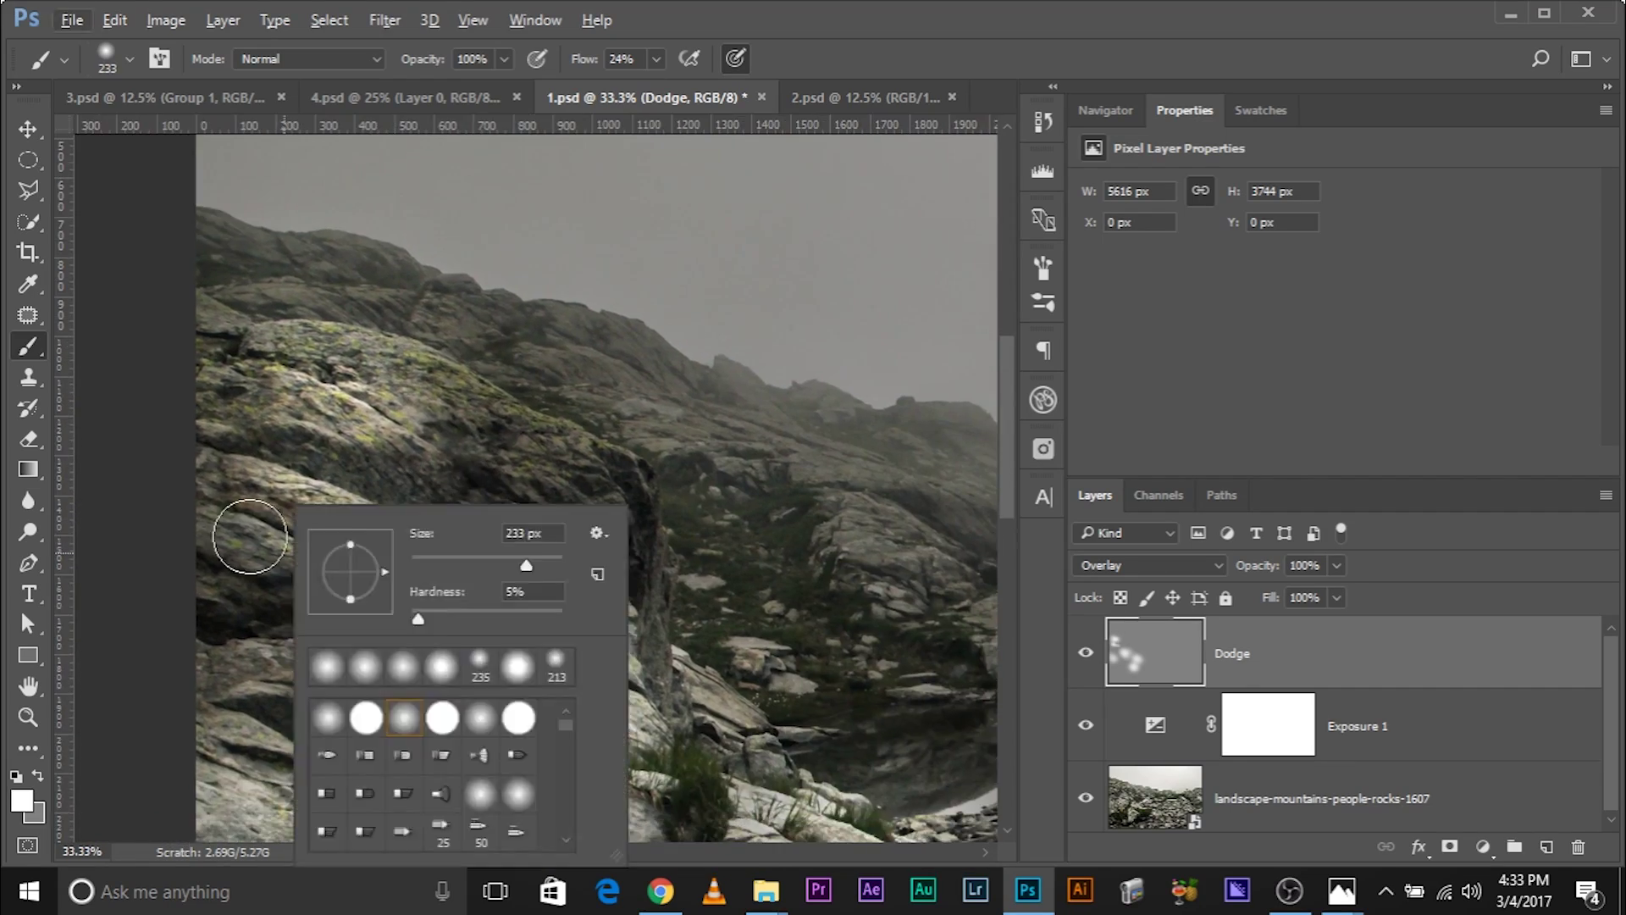
key(ctrl+z)
Work over the distant slope rocks at 5% flow, alternating gray and white paint with 269 px, 125 px and 731 px brushes.
alt+click(327, 349)
scroll(506, 490, down, 1)
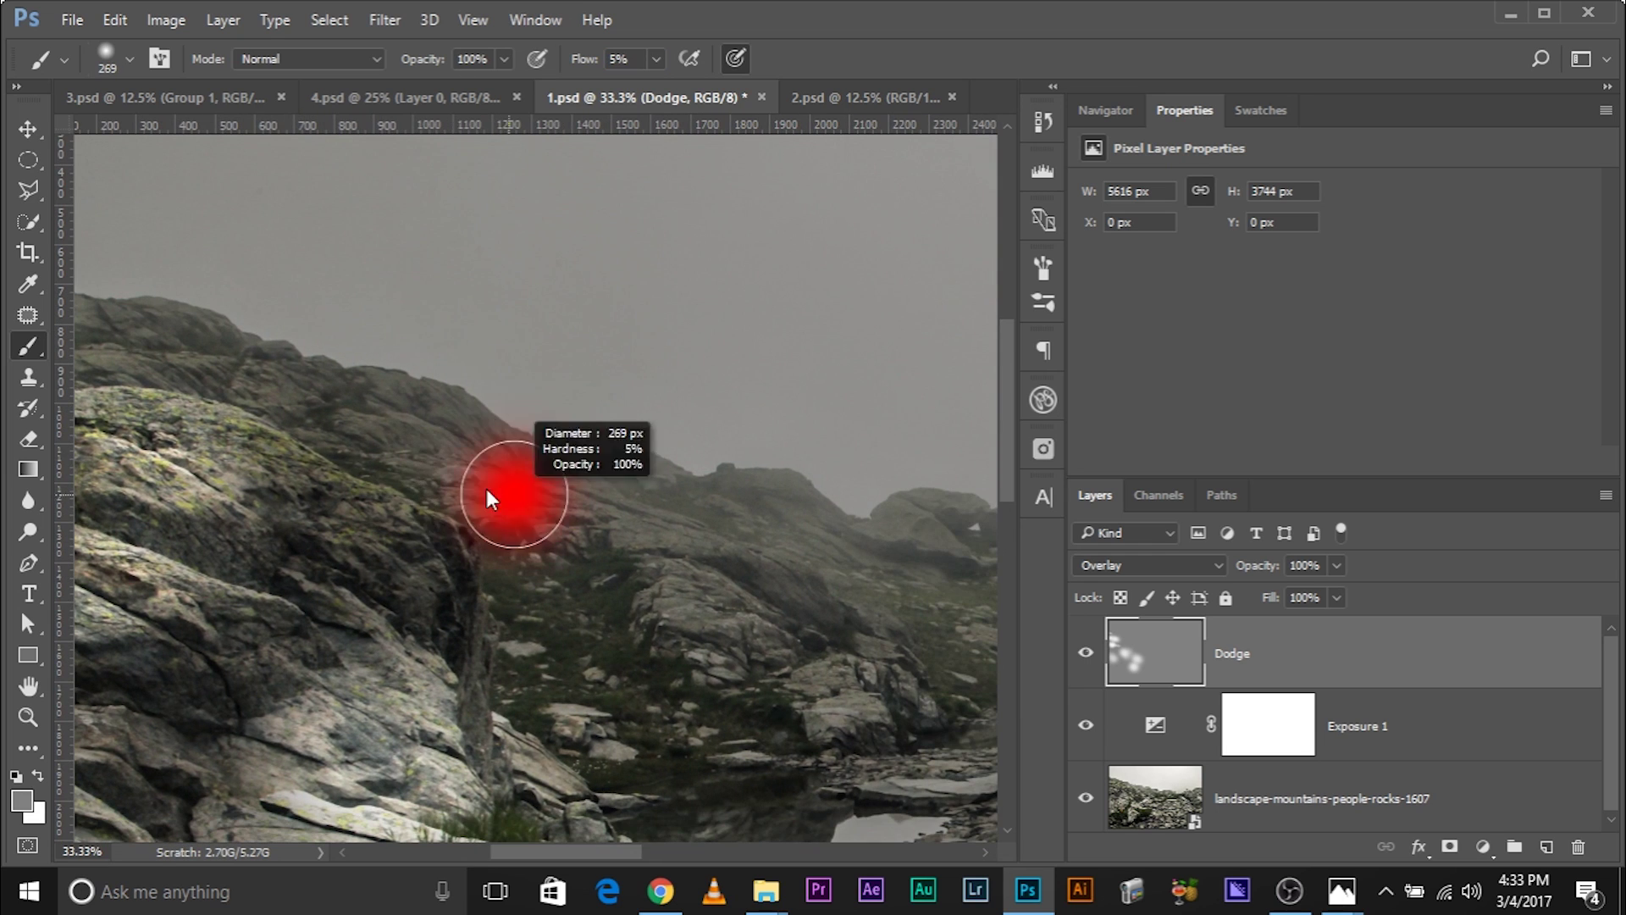
key(x)
drag(454, 479, 293, 656)
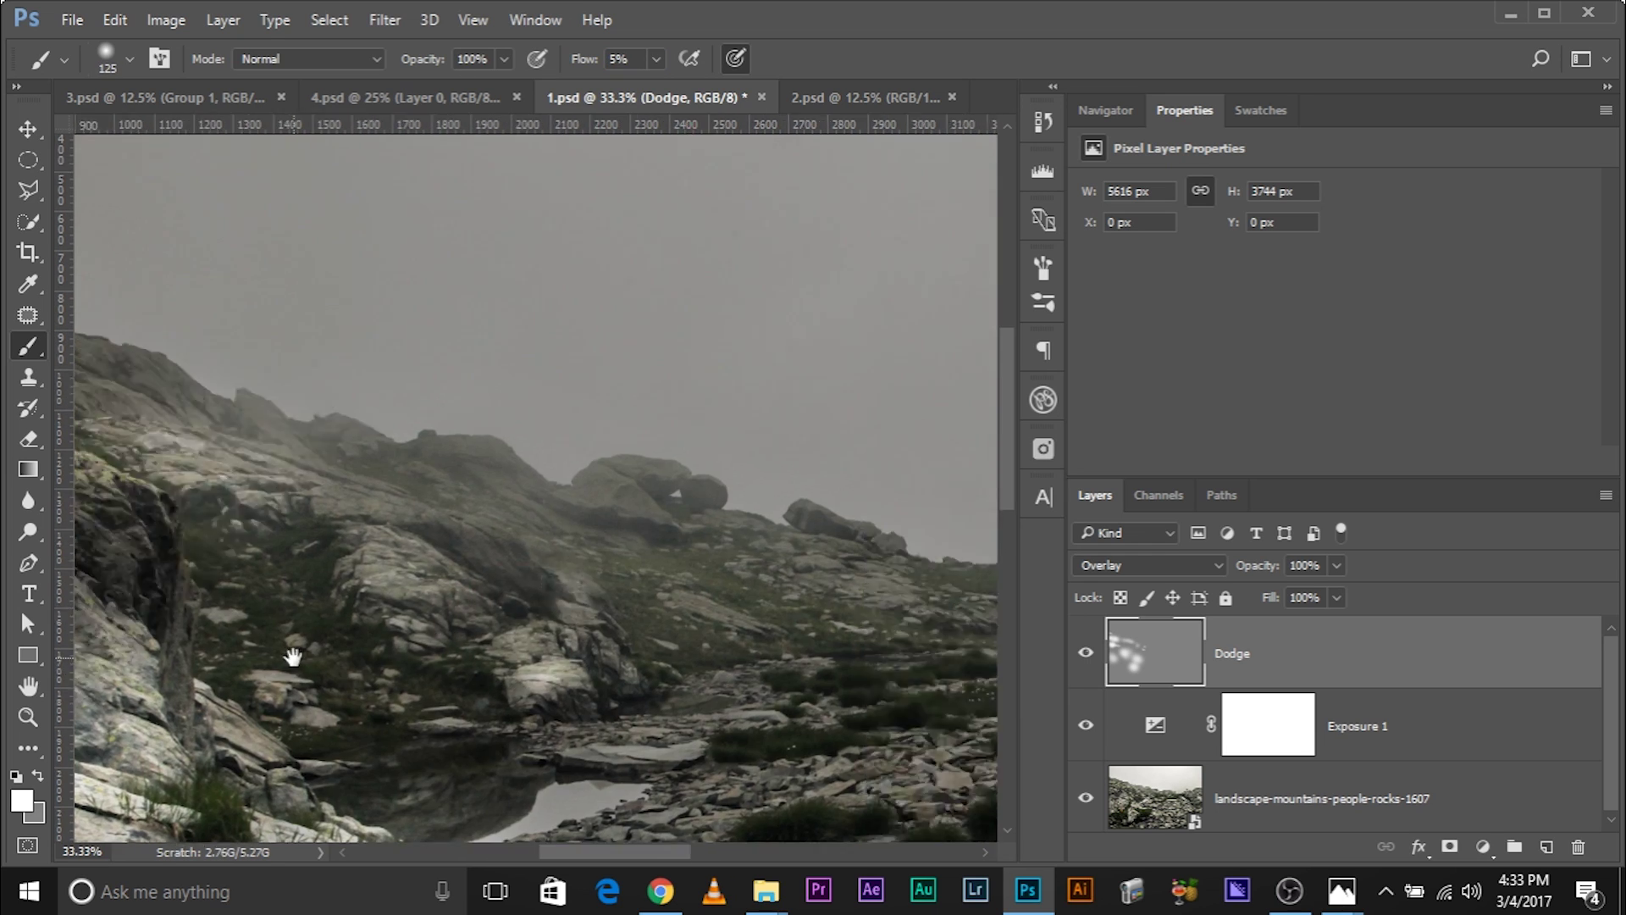
key(x)
key(ctrl+minus)
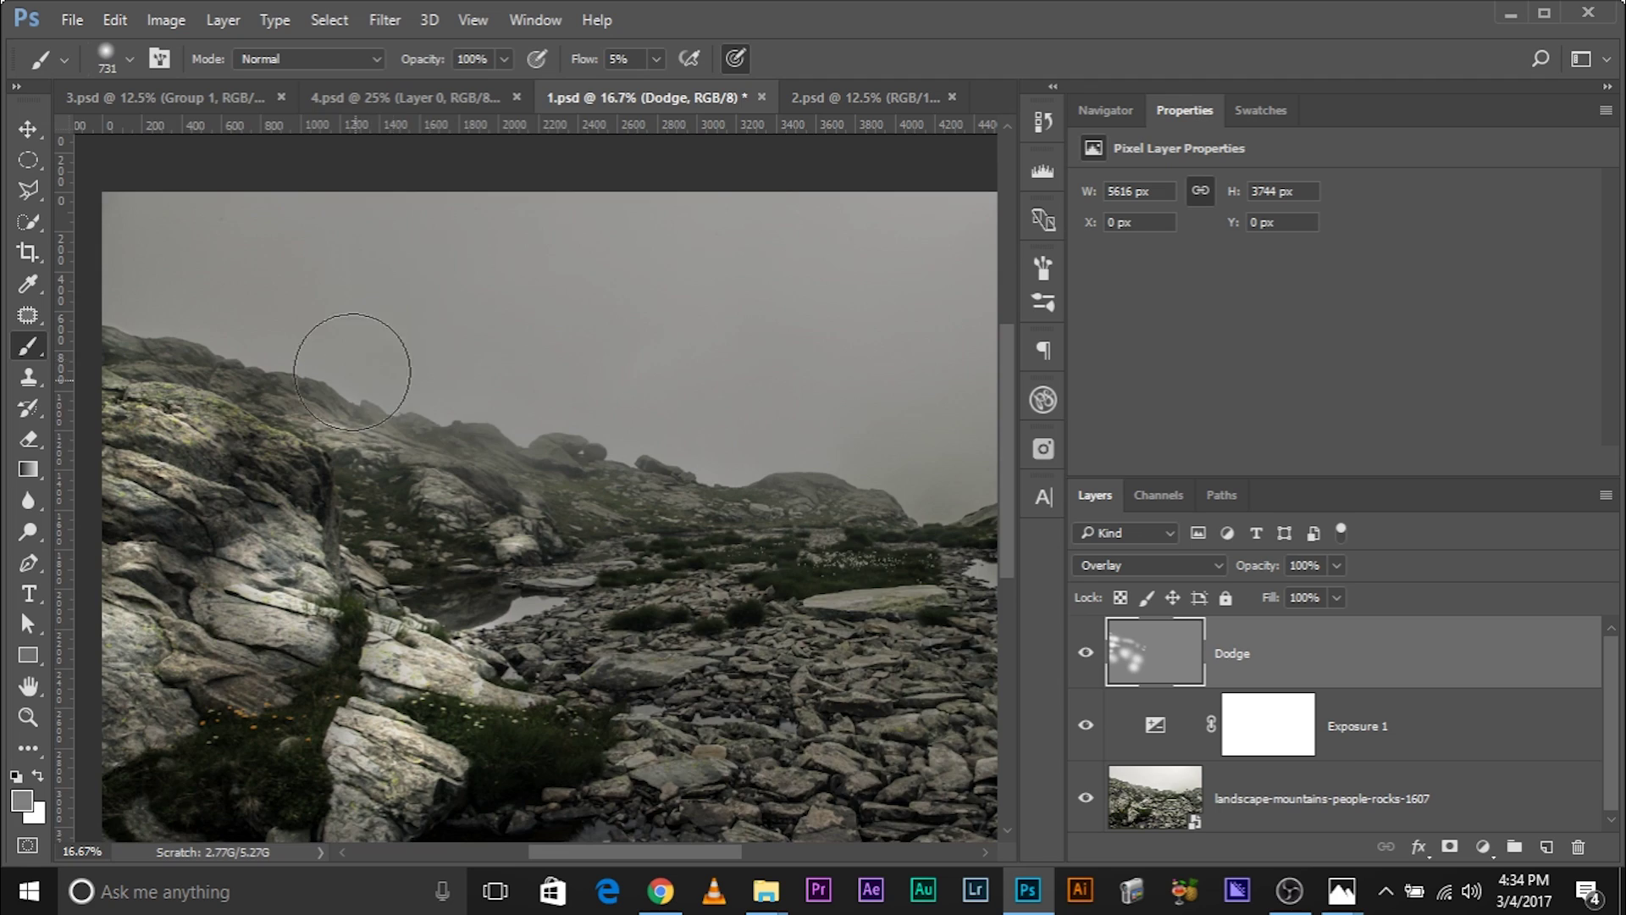
Dodge the central foreground stones in white with a 483 px brush at 20% flow, lowering the flow to 10% for the last stroke.
key(ctrl+plus)
key(x)
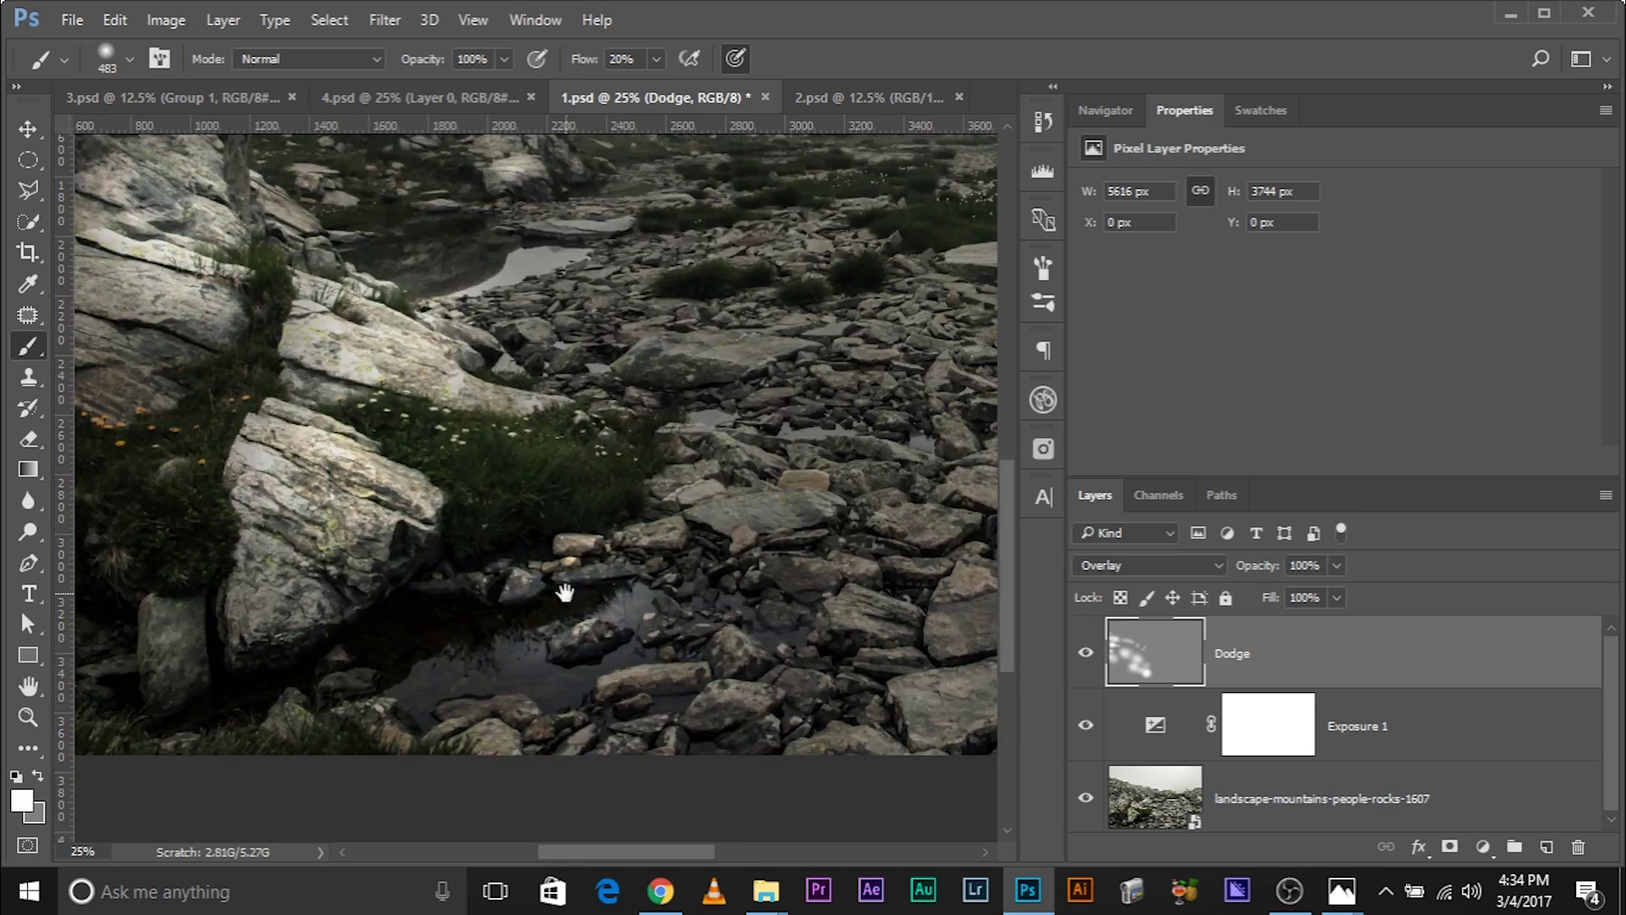
mouse_move(900, 616)
mouse_down()
mouse_move(730, 599)
mouse_move(762, 526)
mouse_up()
mouse_move(648, 582)
mouse_down()
mouse_move(847, 584)
mouse_move(530, 515)
mouse_move(756, 356)
mouse_move(836, 489)
mouse_up()
key(shift+1)
drag(726, 423, 788, 463)
Dodge the middle of the stone field in white at 10% flow, using brush sizes of 283 px and 671 px.
key(ctrl+minus)
key(ctrl+minus)
key(ctrl+plus)
drag(768, 666, 690, 373)
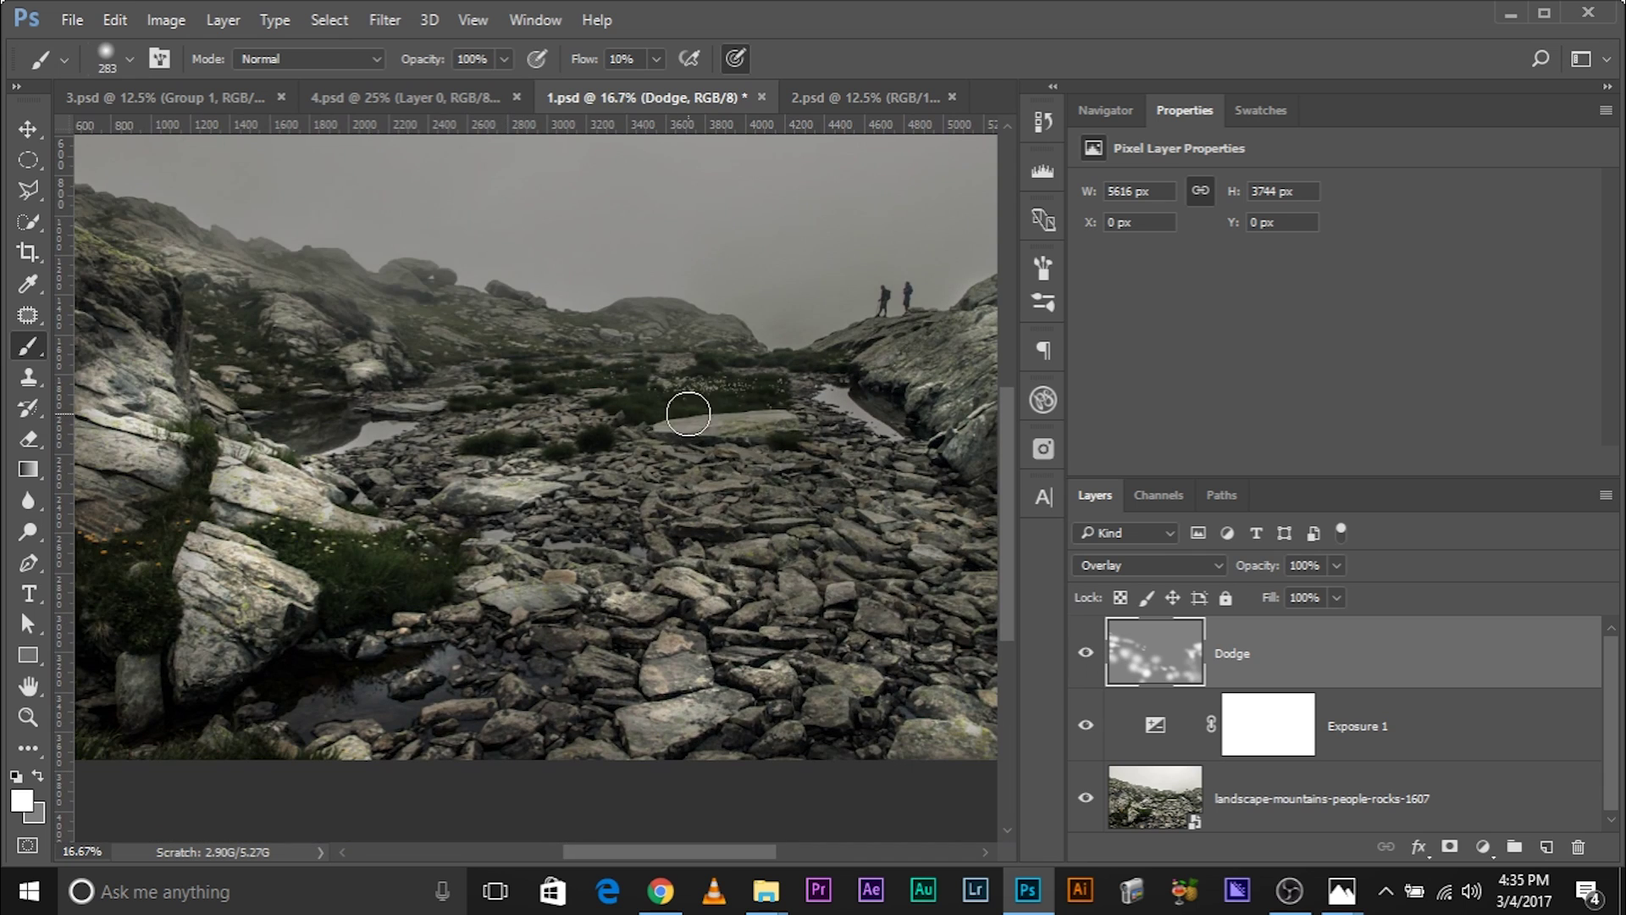
key(ctrl+minus)
key(bracketleft)
key(bracketleft)
key(bracketleft)
key(bracketleft)
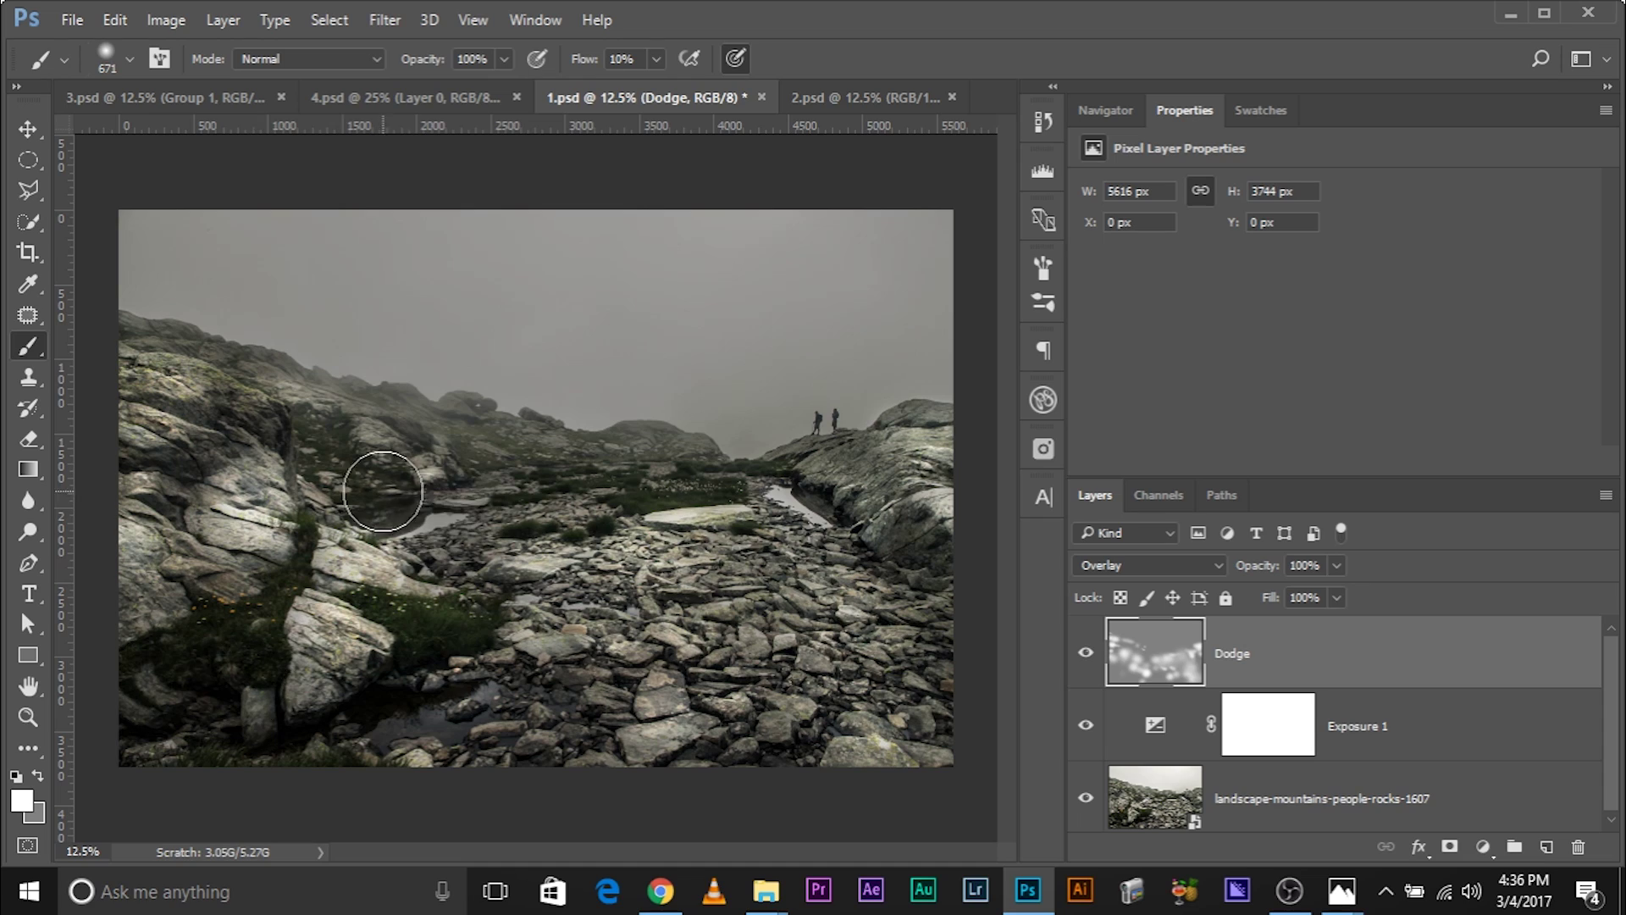
Compare the landscape with and without the Dodge layer, and lower the layer's opacity to 50%.
click(1086, 652)
click(1086, 653)
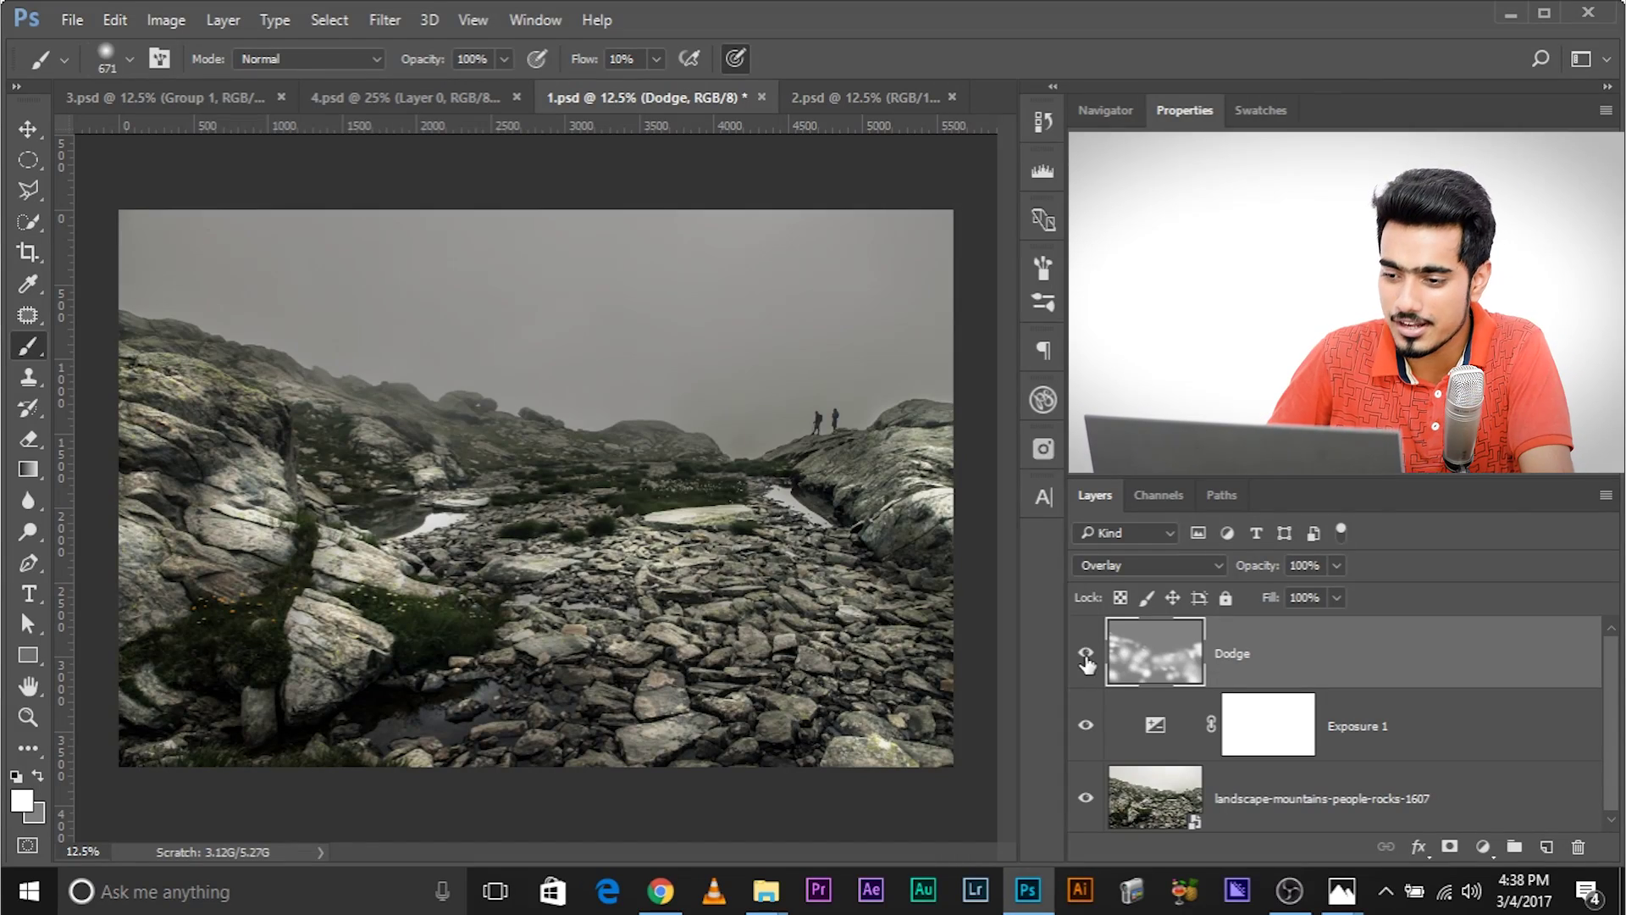
click(1086, 652)
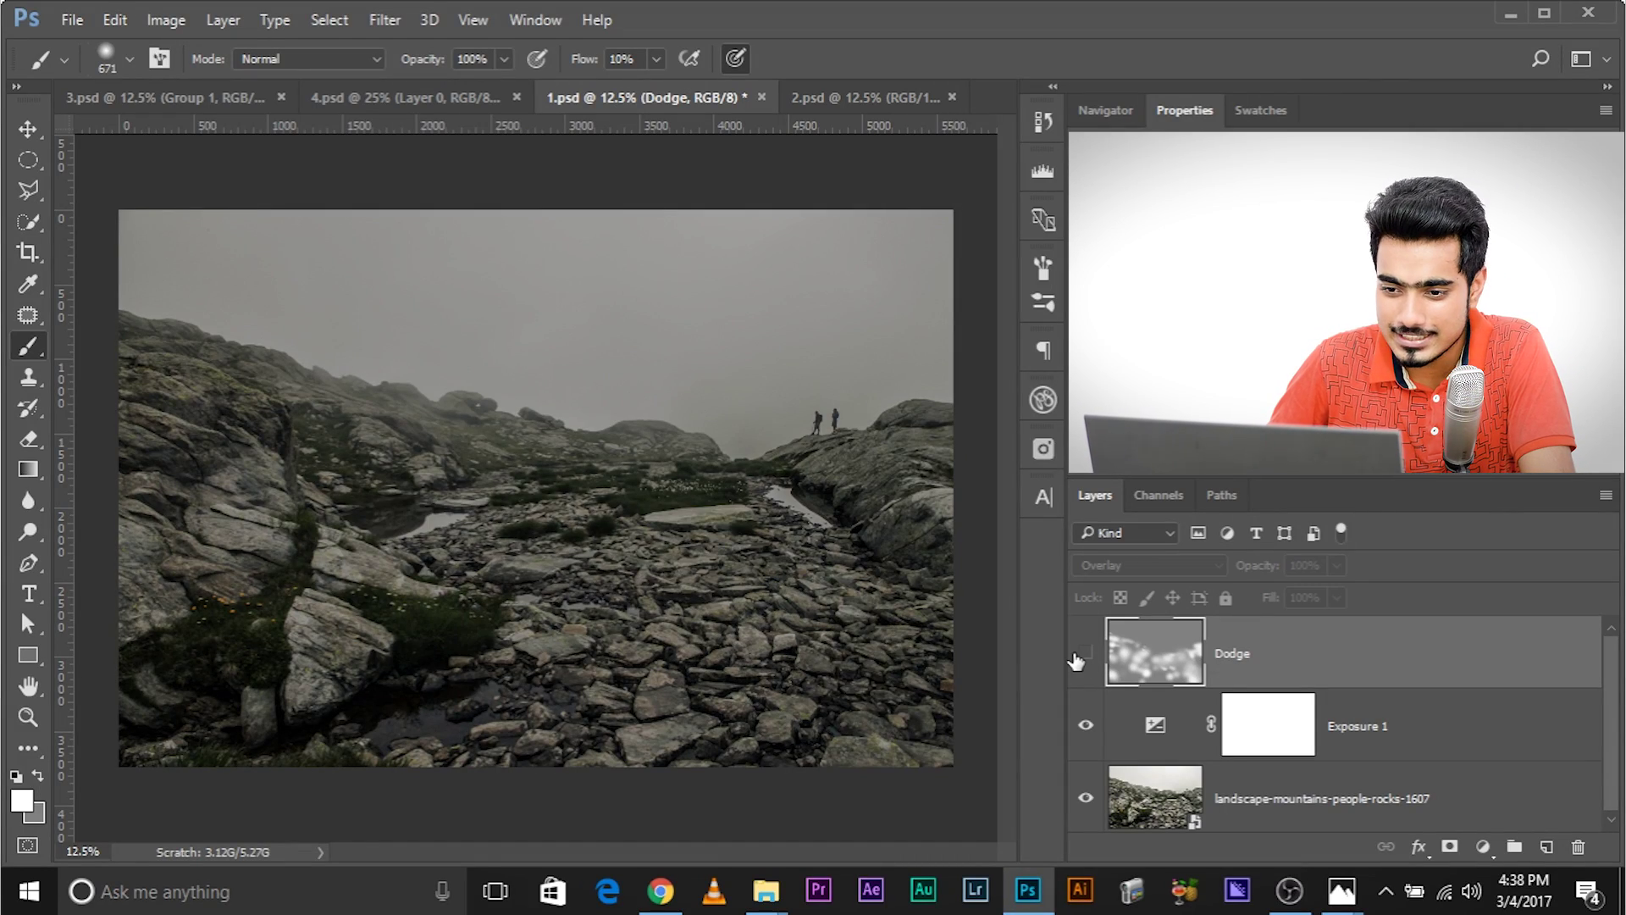
click(1084, 653)
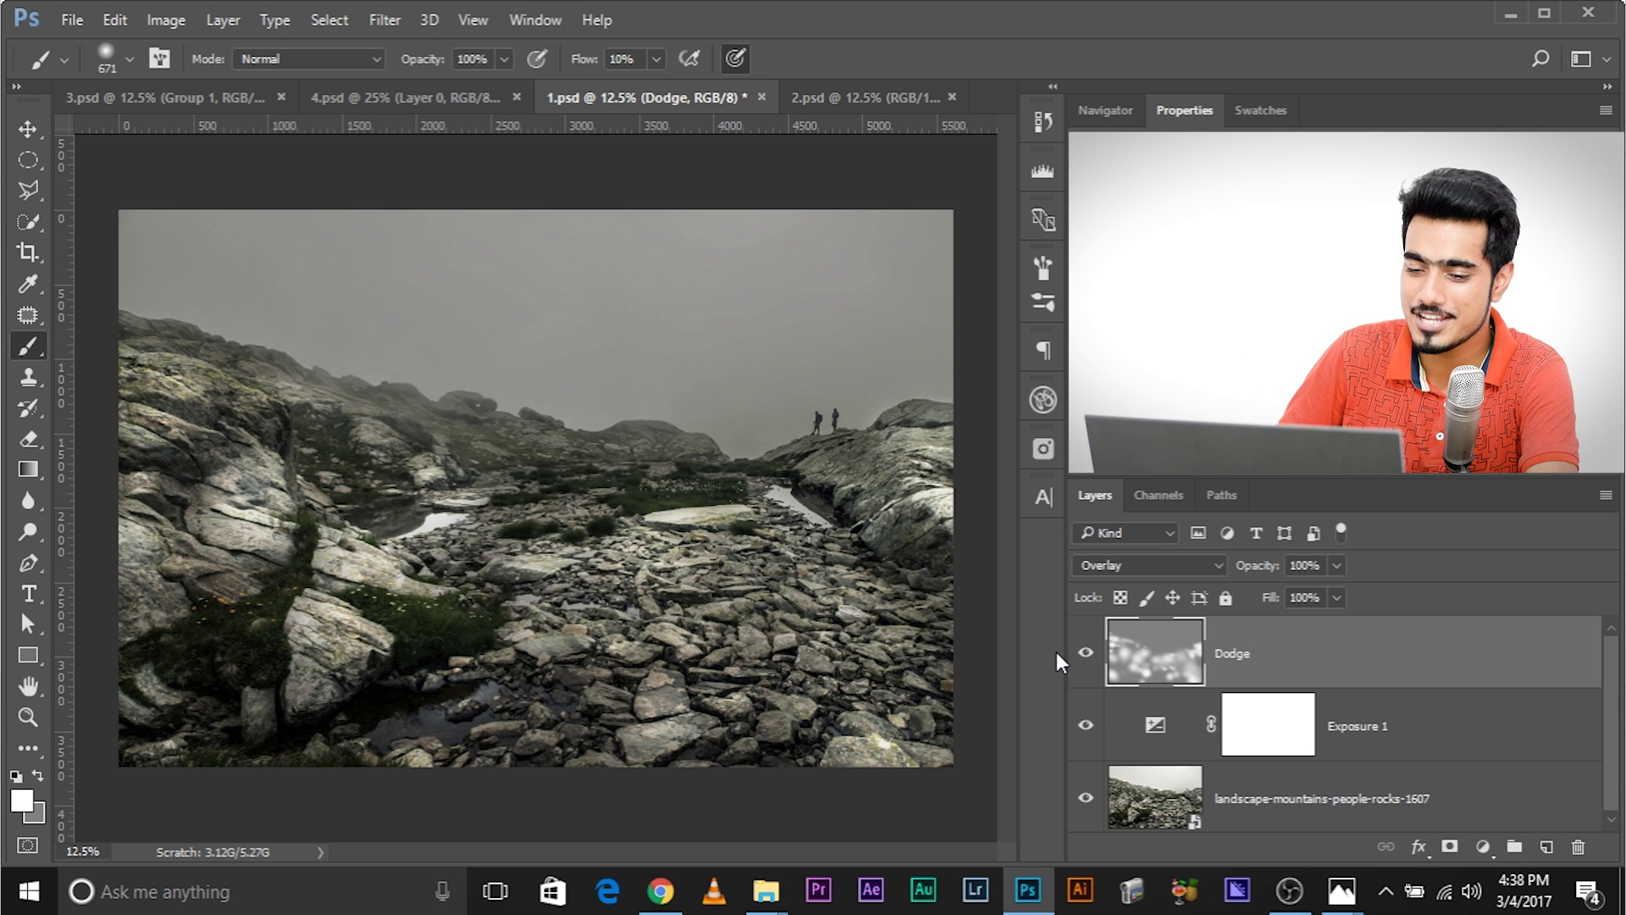
click(1337, 565)
drag(1331, 575, 1239, 590)
click(1271, 593)
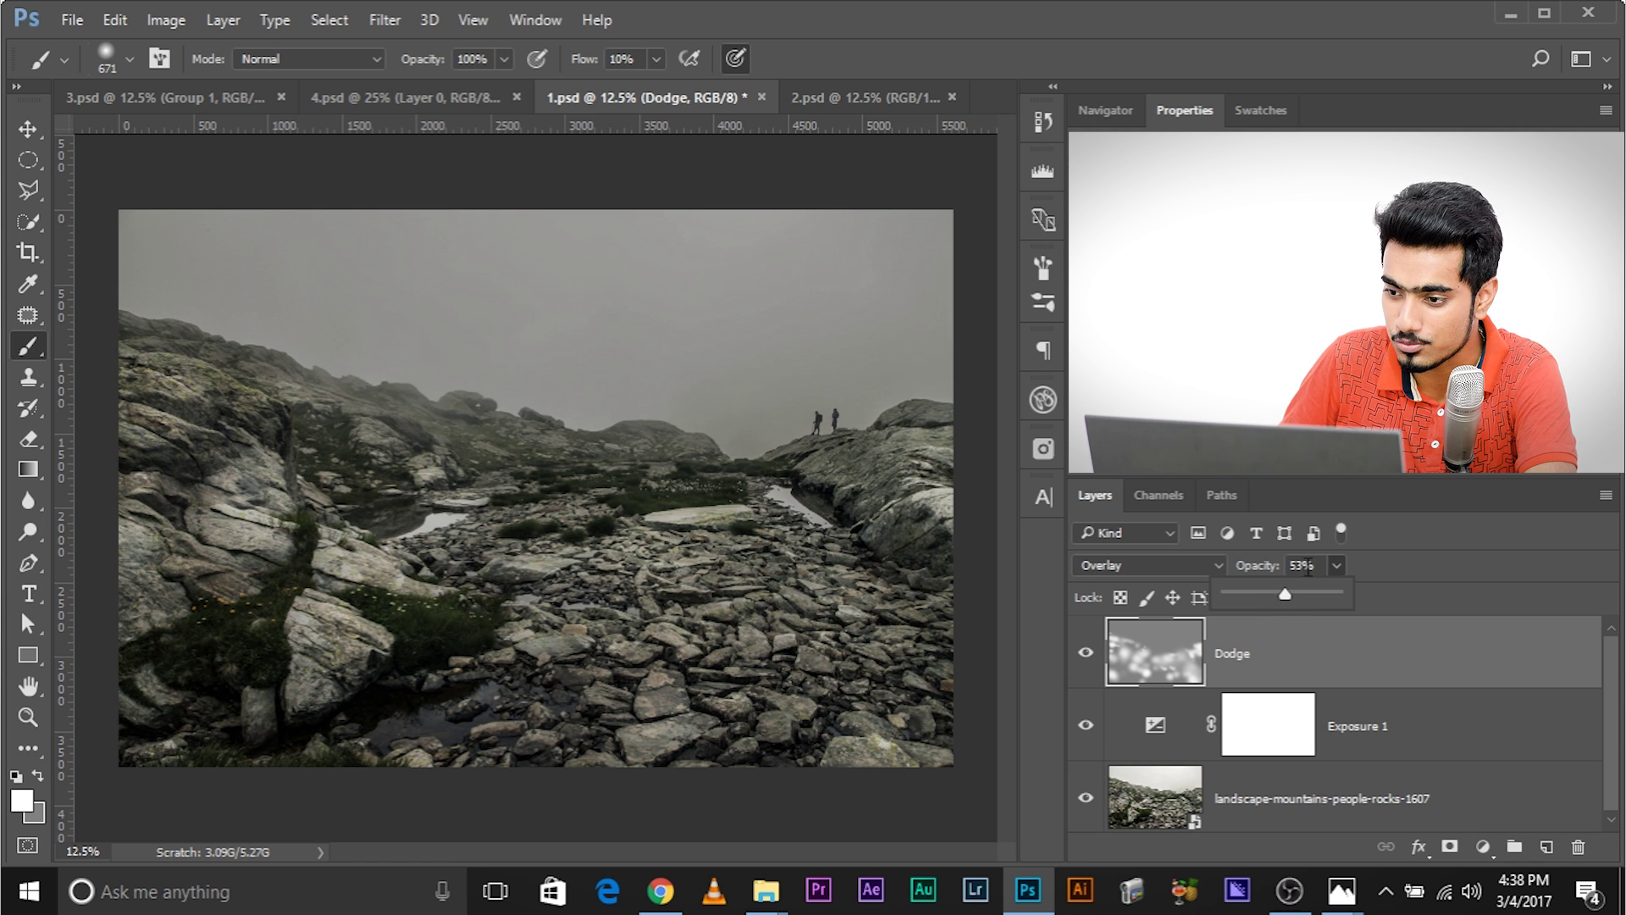
text(50)
key(Return)
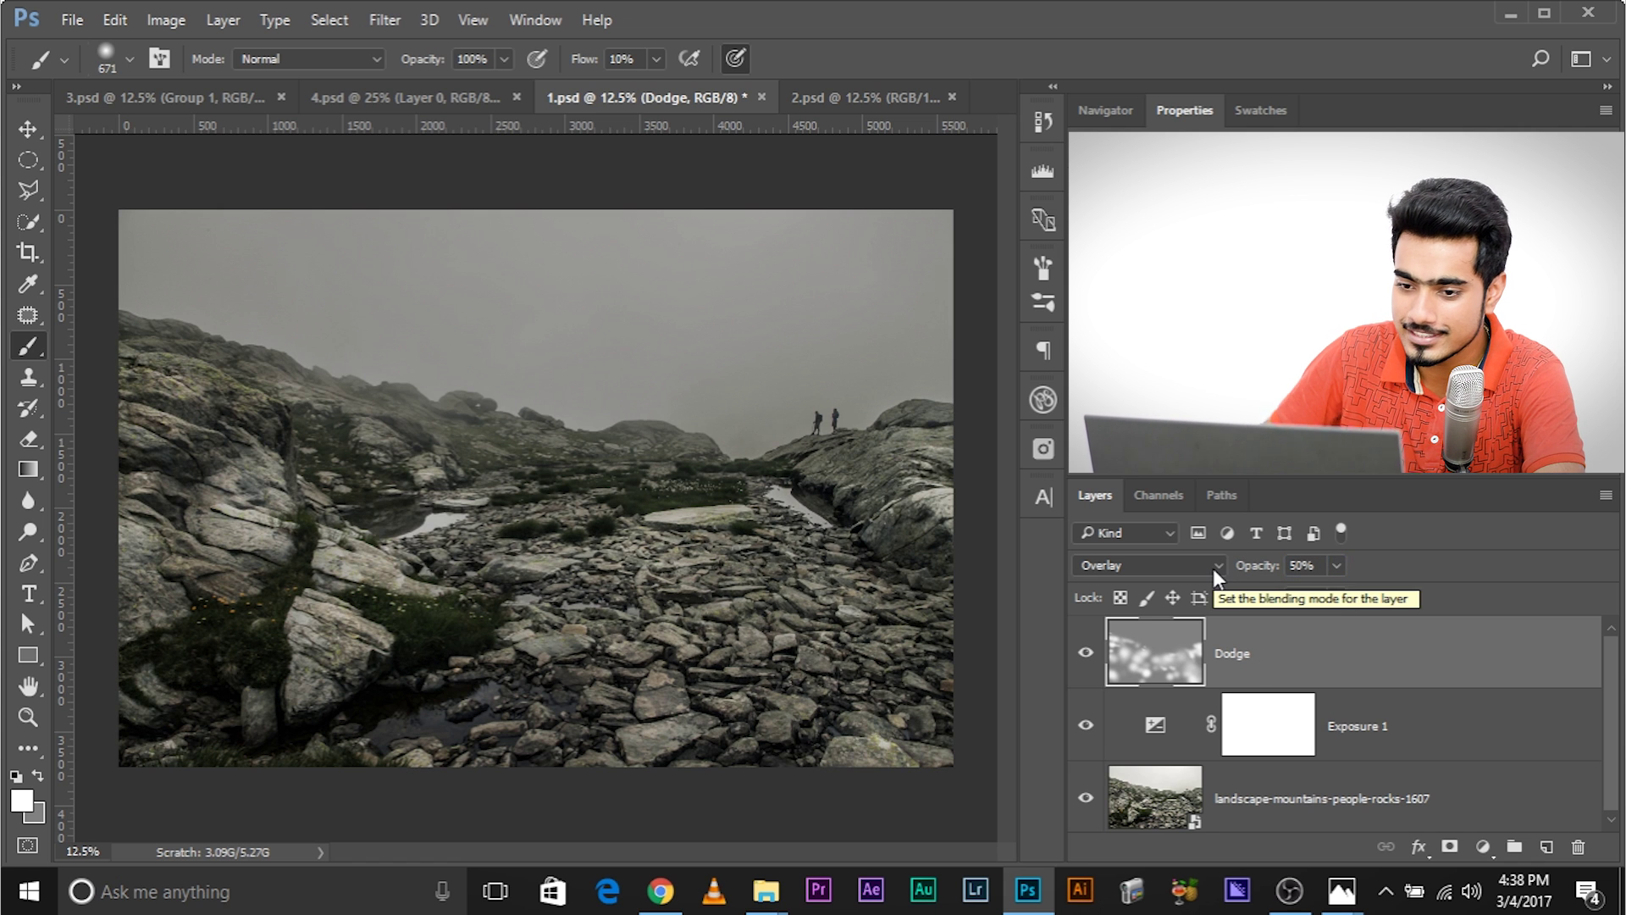
click(1070, 661)
click(1071, 660)
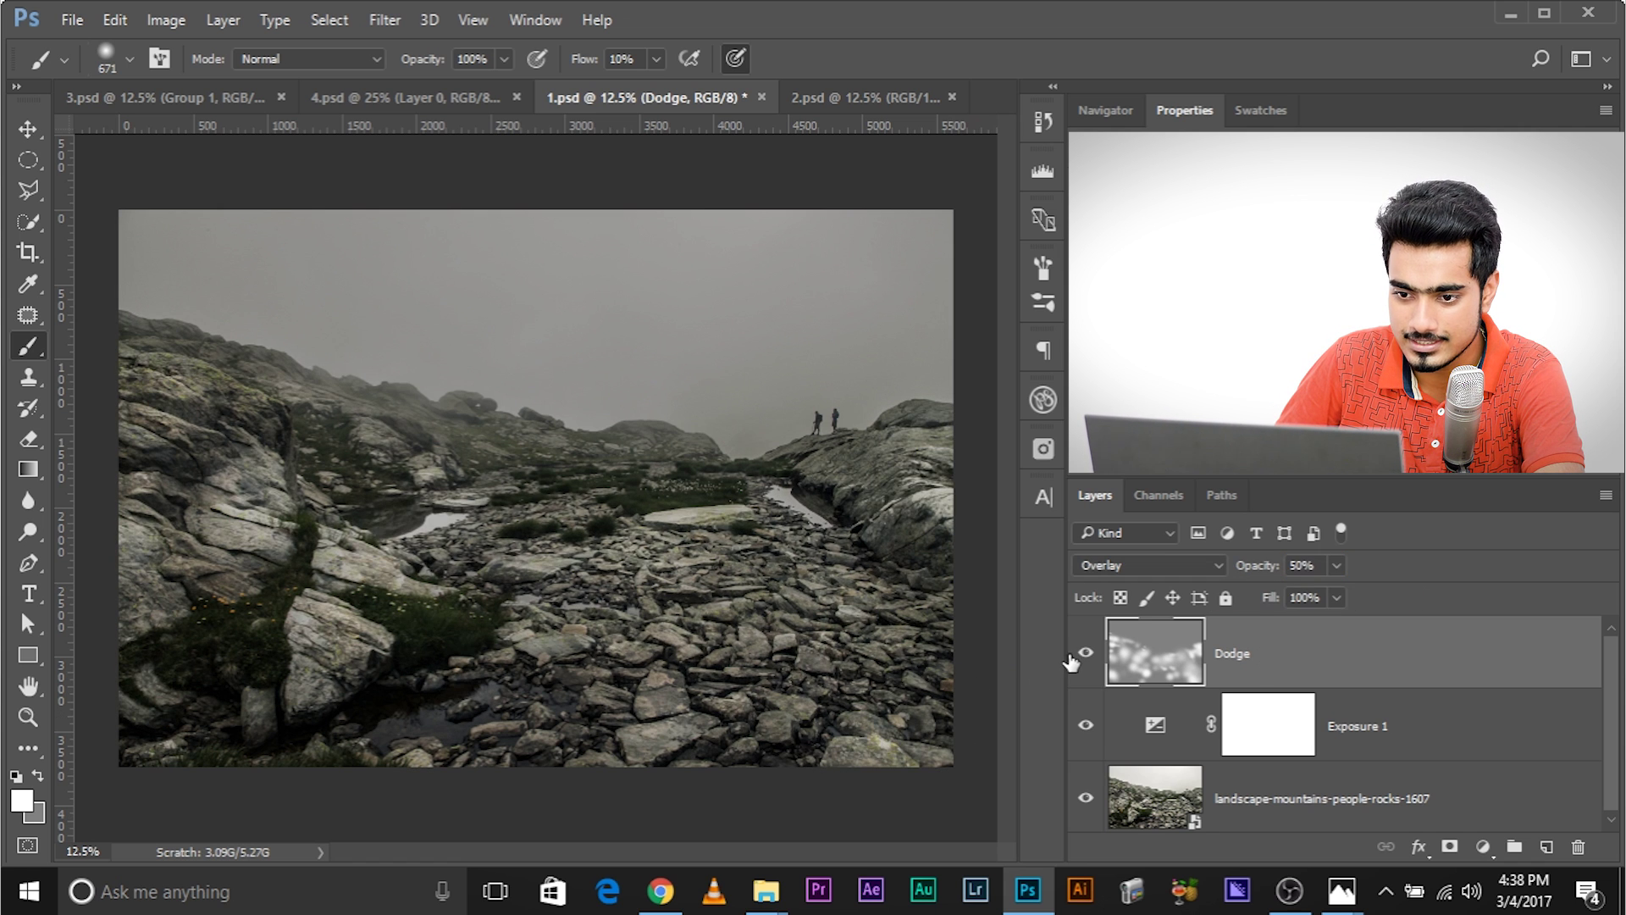
Group the Exposure 1 and Dodge layers and toggle the group's visibility to compare before and after.
click(1353, 730)
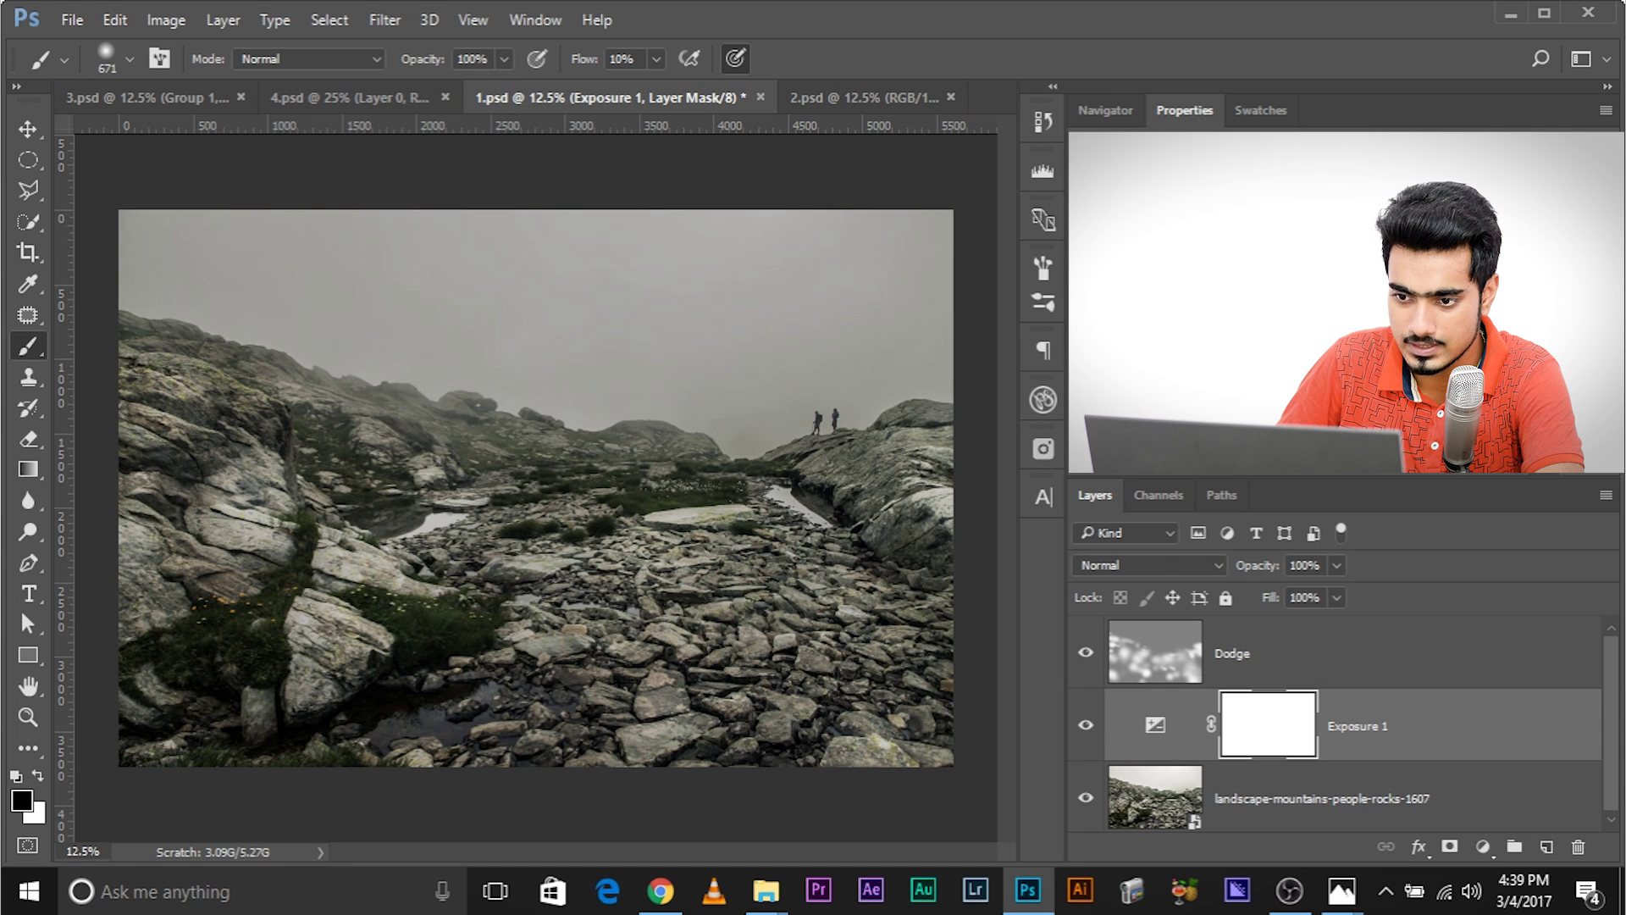
click(1087, 654)
click(1086, 654)
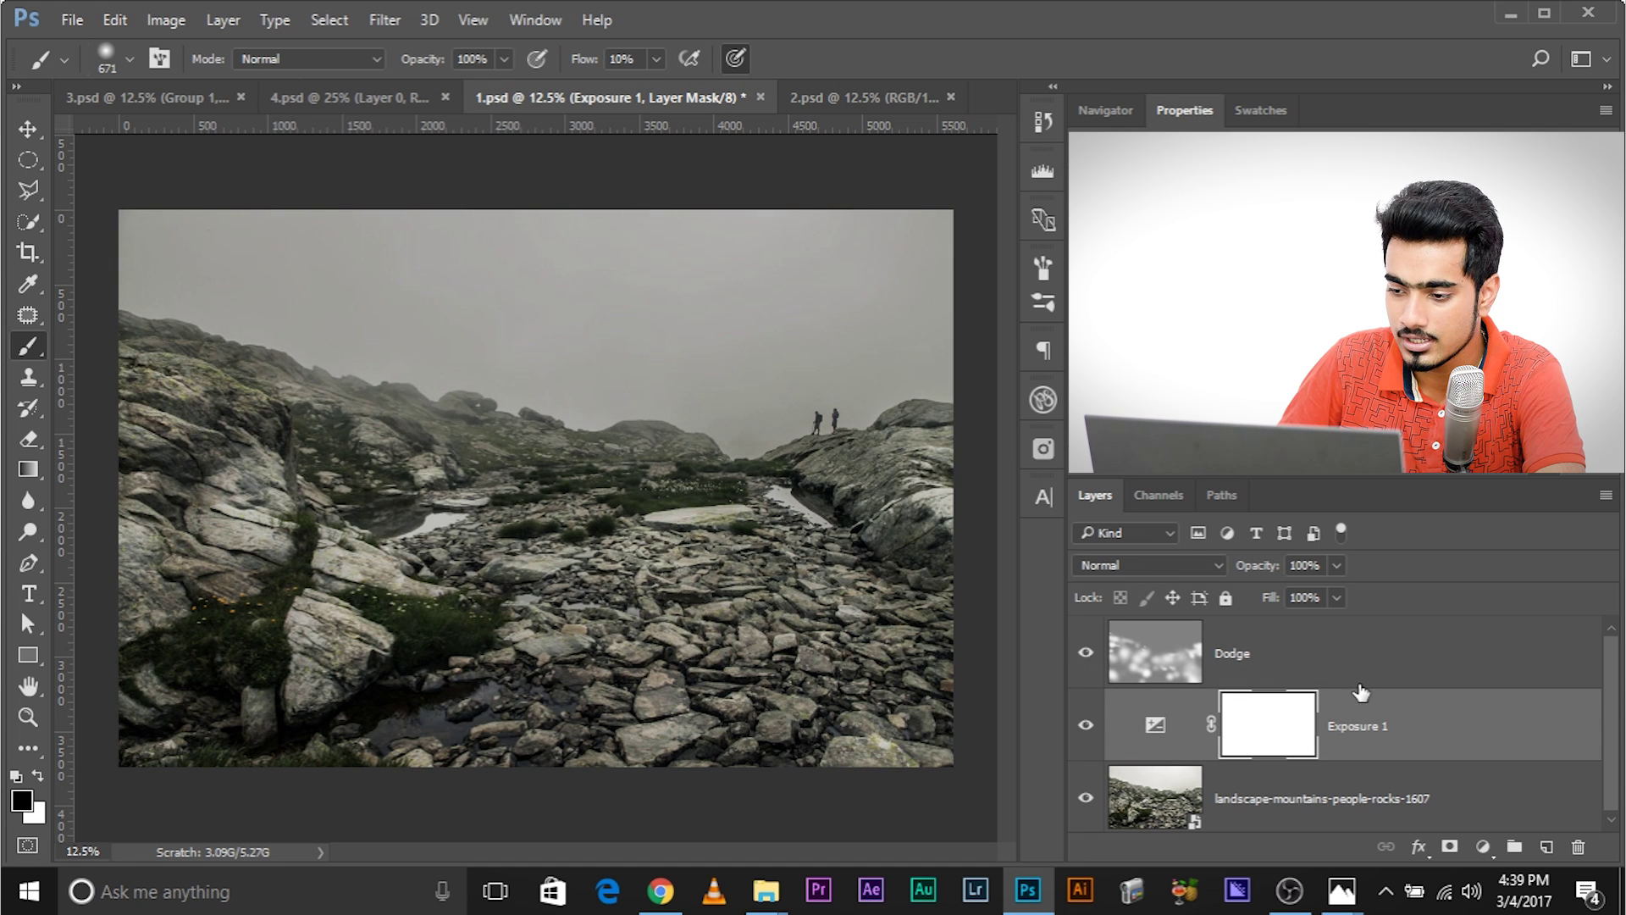
click(1349, 669)
key(ctrl+g)
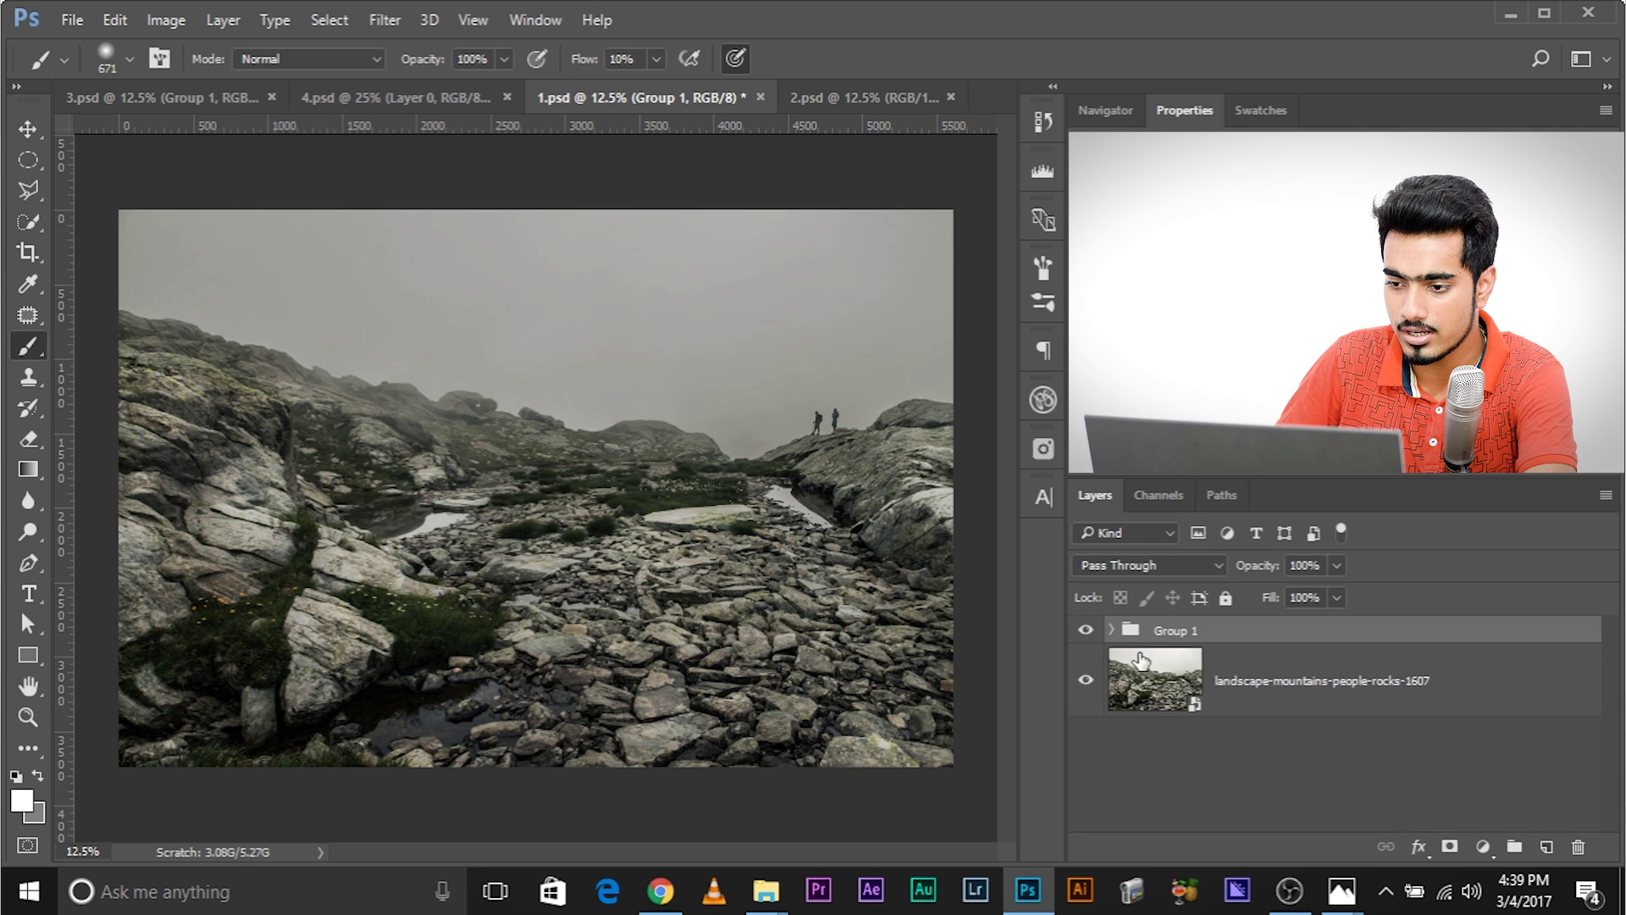
click(1086, 631)
click(1085, 630)
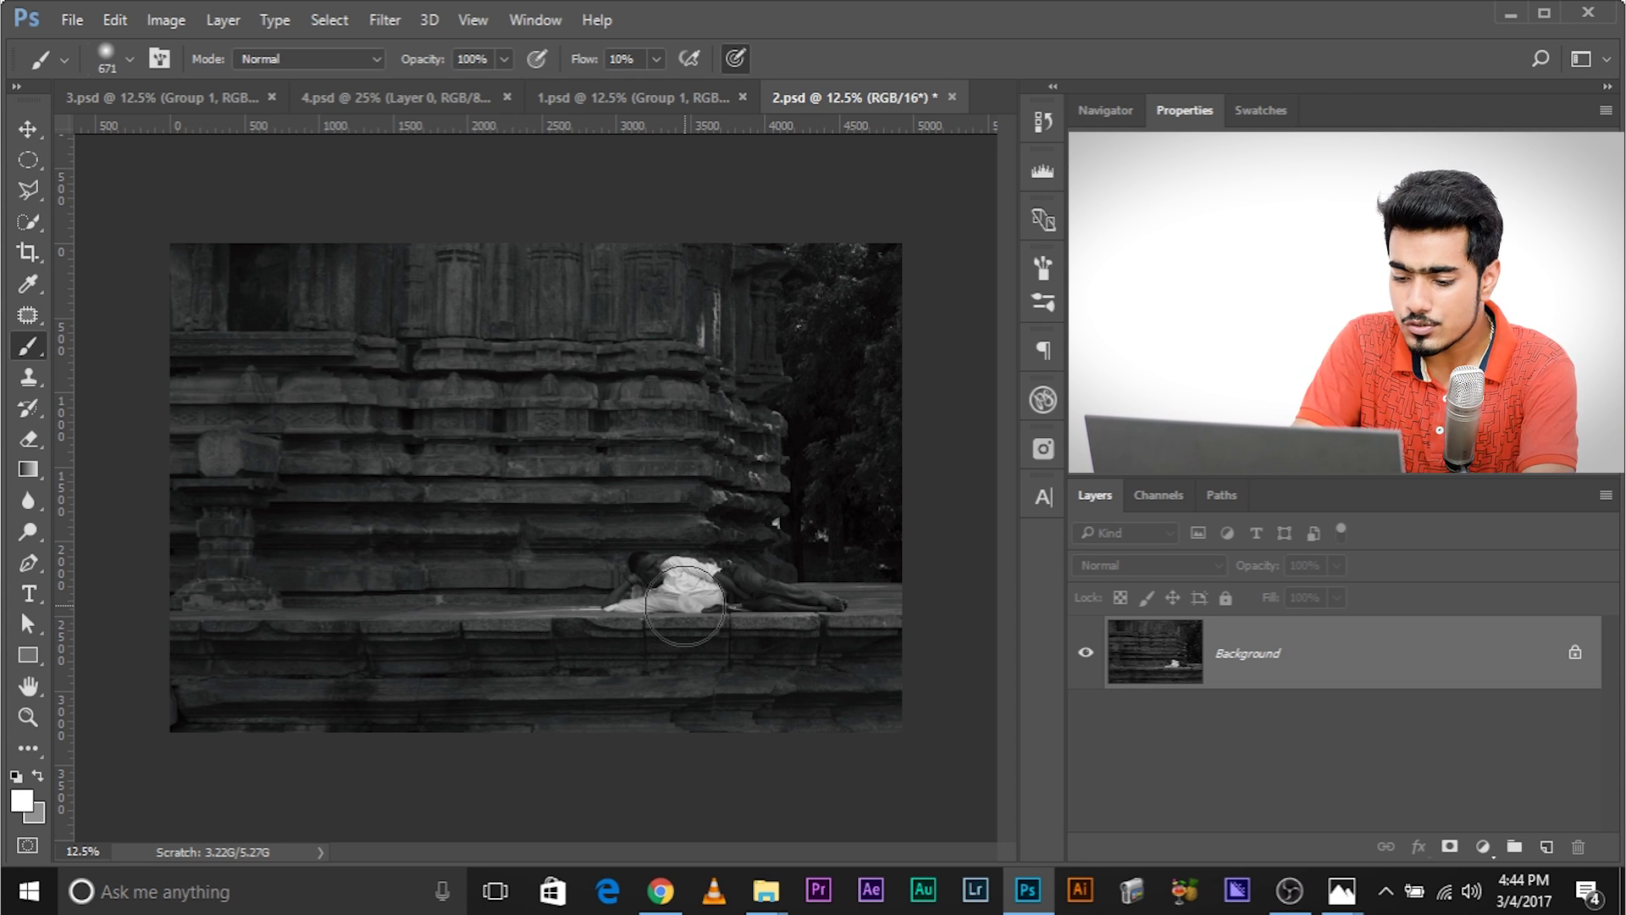
Create a layer named Burn in 2.psd in Overlay mode, filled with the 50% gray neutral color.
key(ctrl+shift+n)
text(Burn)
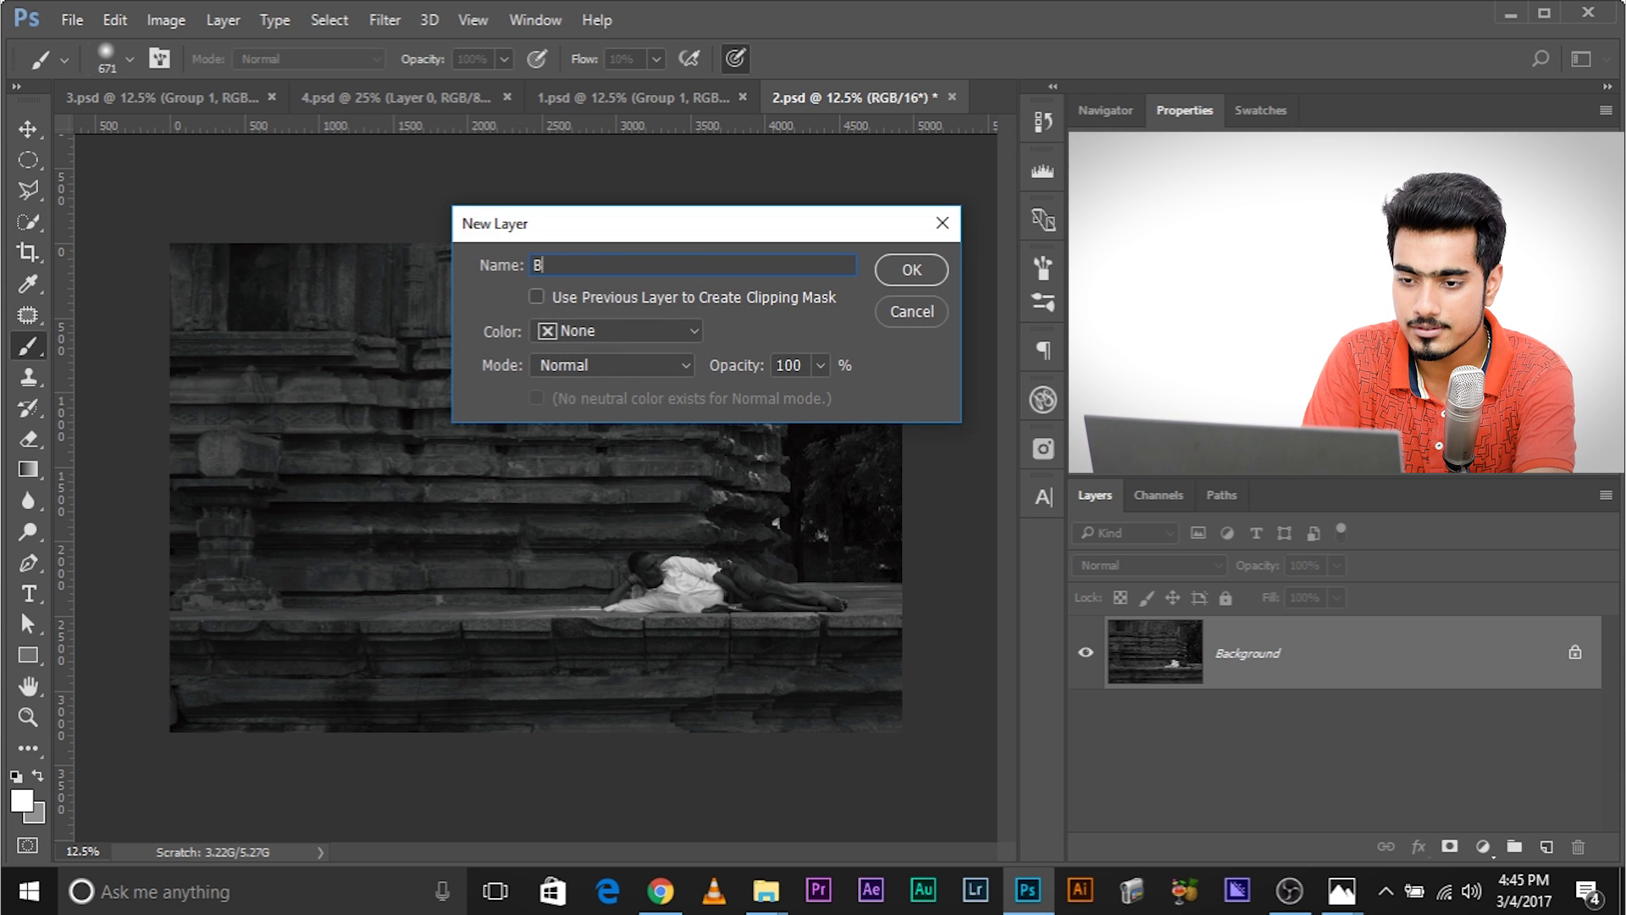
click(606, 365)
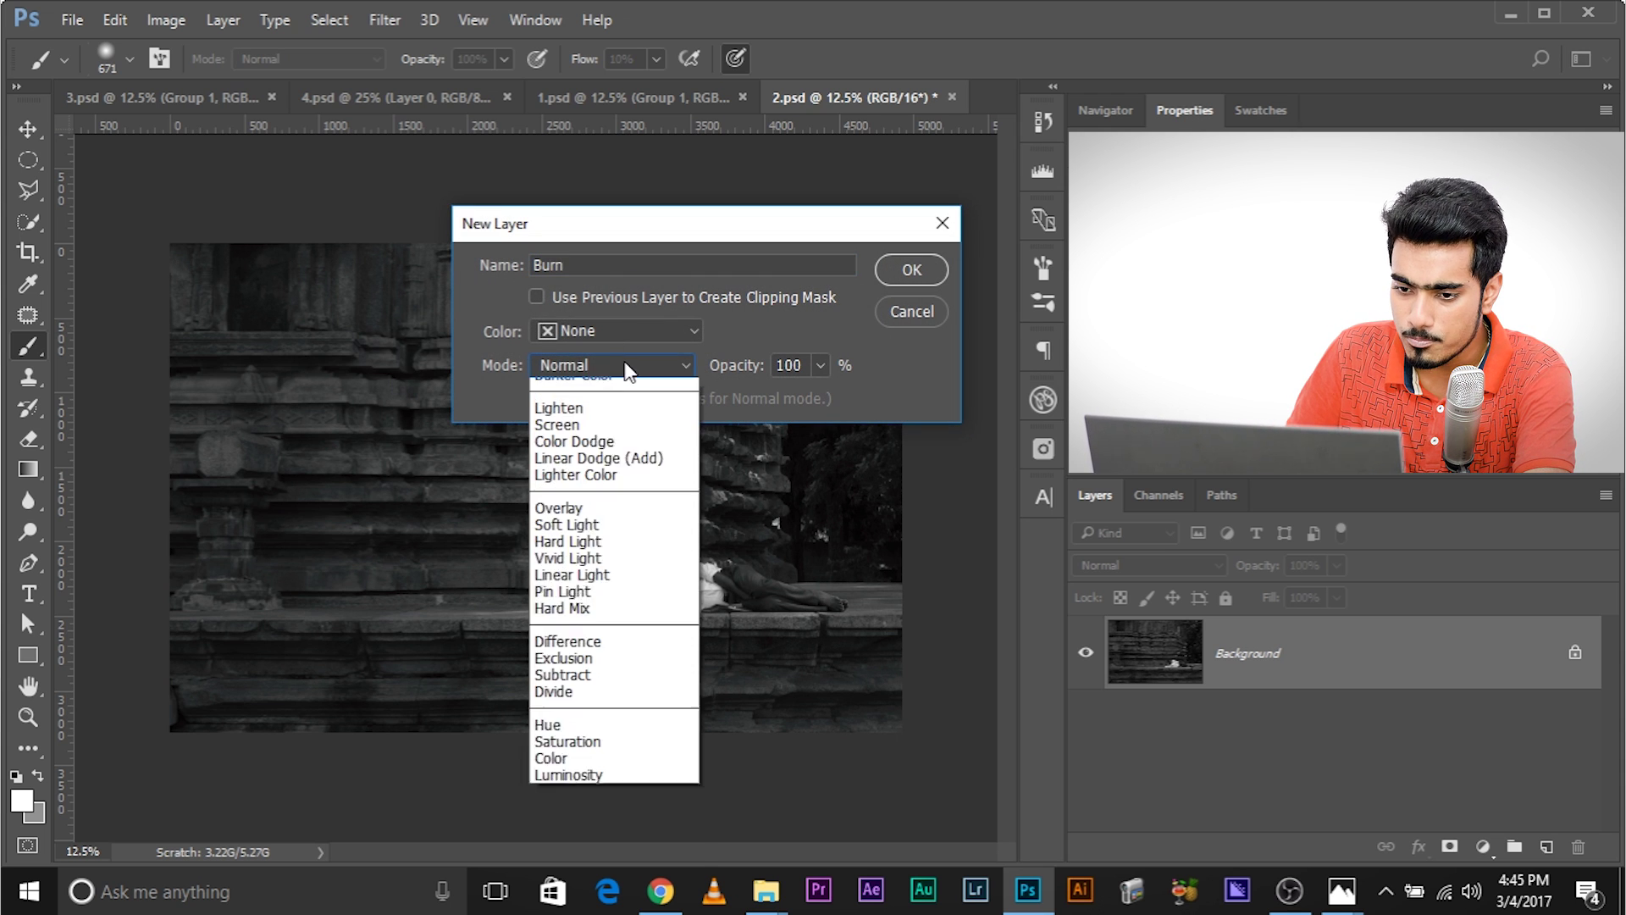
click(558, 637)
click(537, 398)
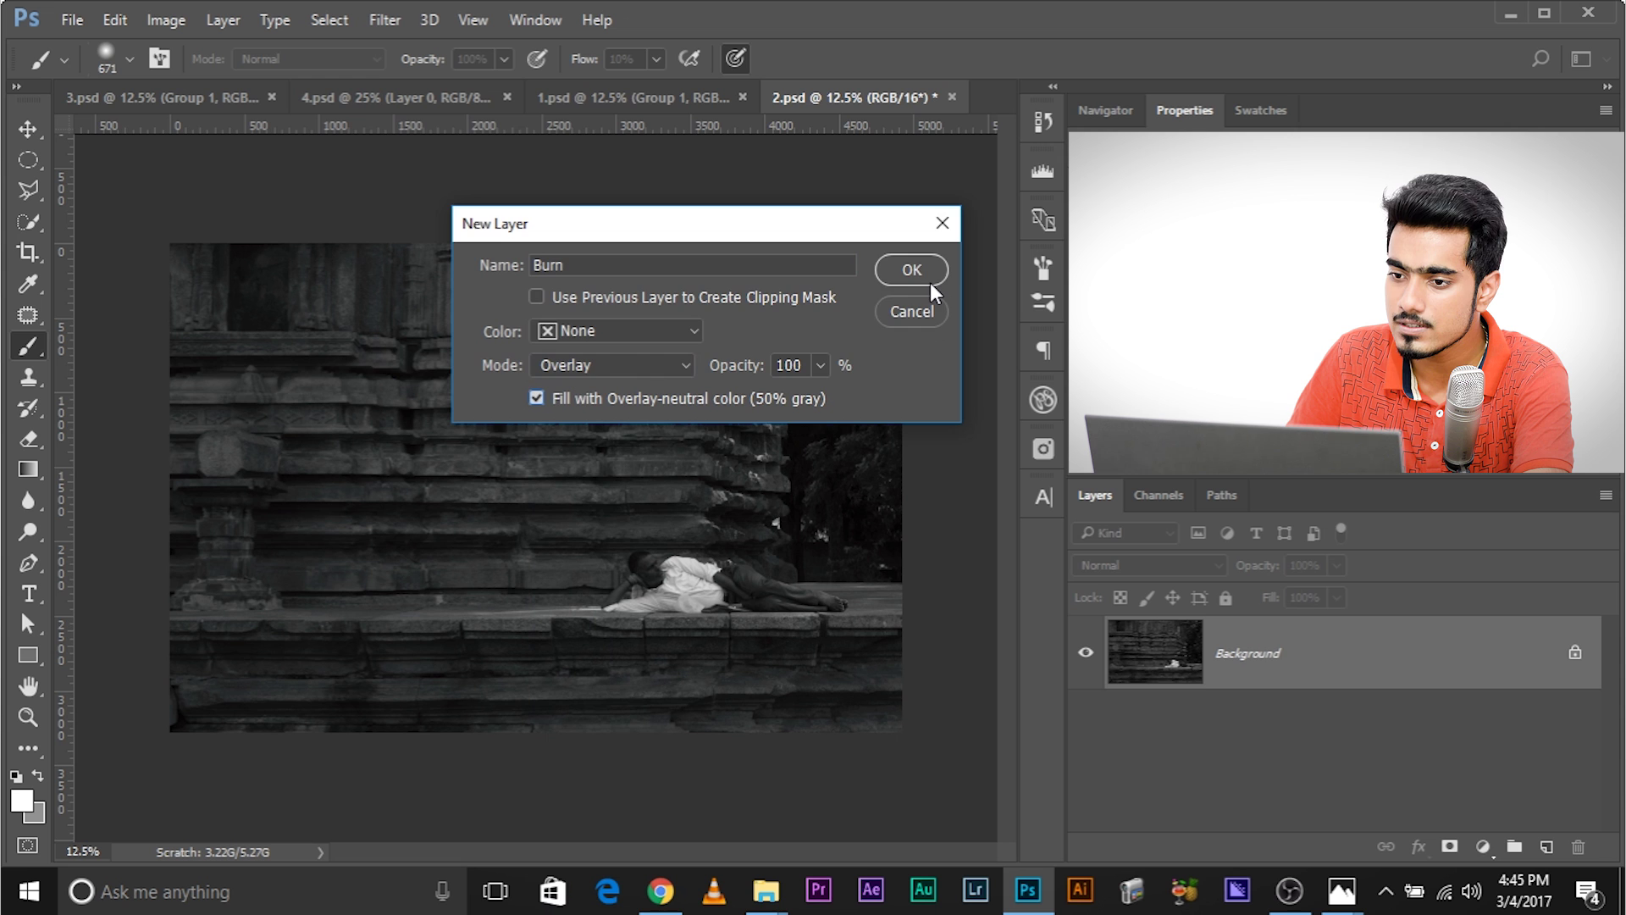
click(911, 270)
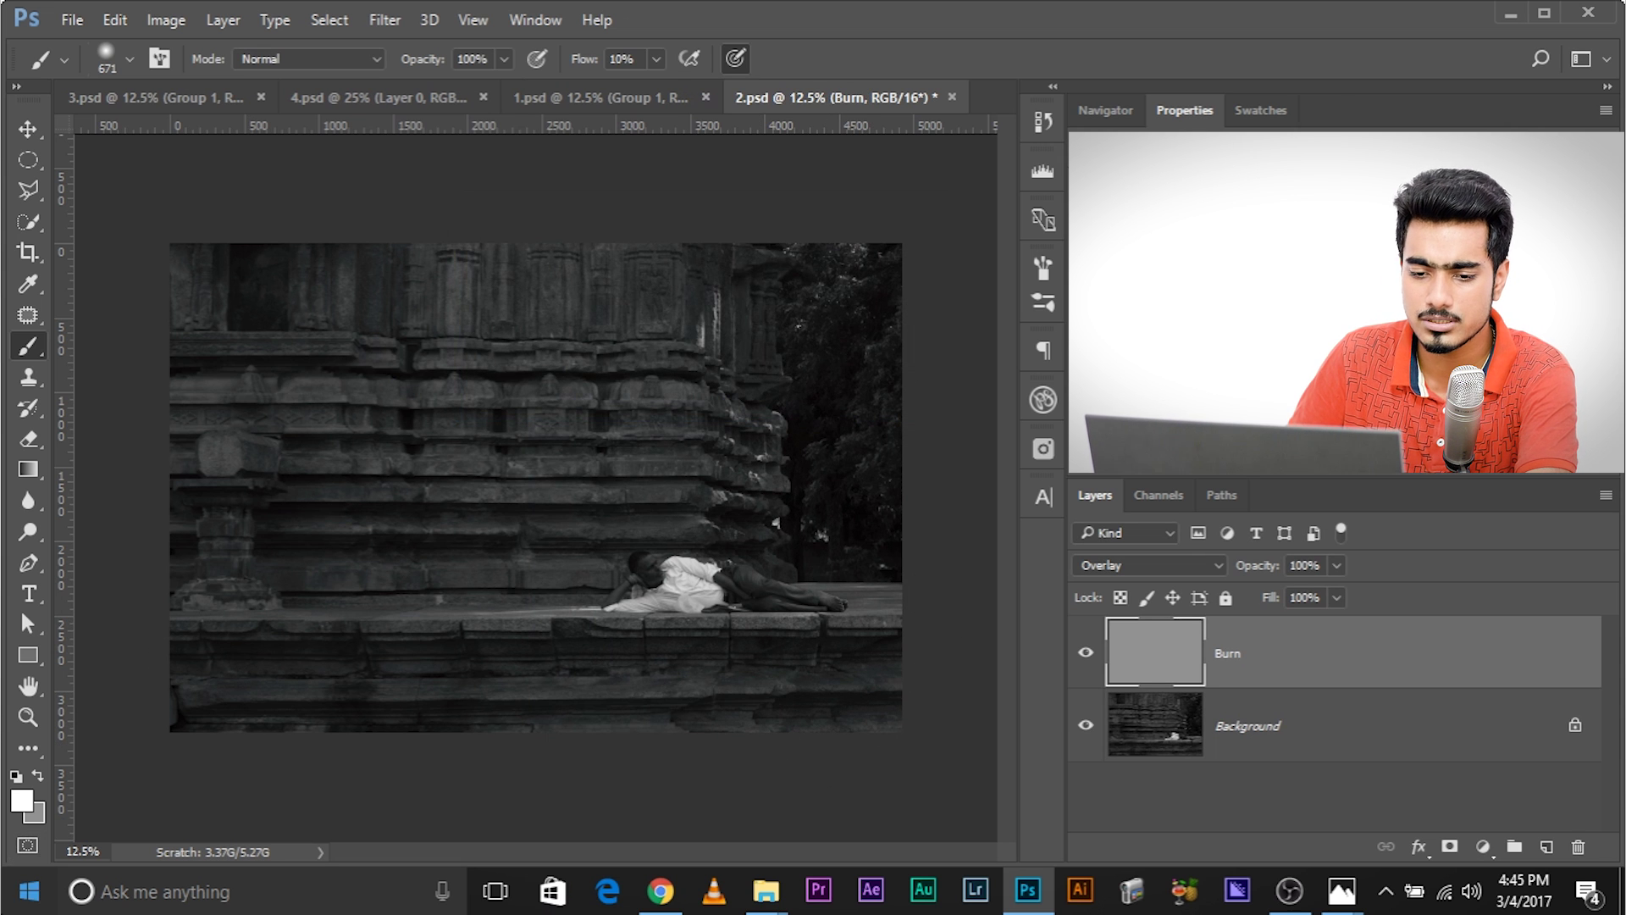
Set the foreground color to black (000000) and burn the reclining man's white shirt with a 219 px brush at 10% flow.
click(23, 800)
click(850, 567)
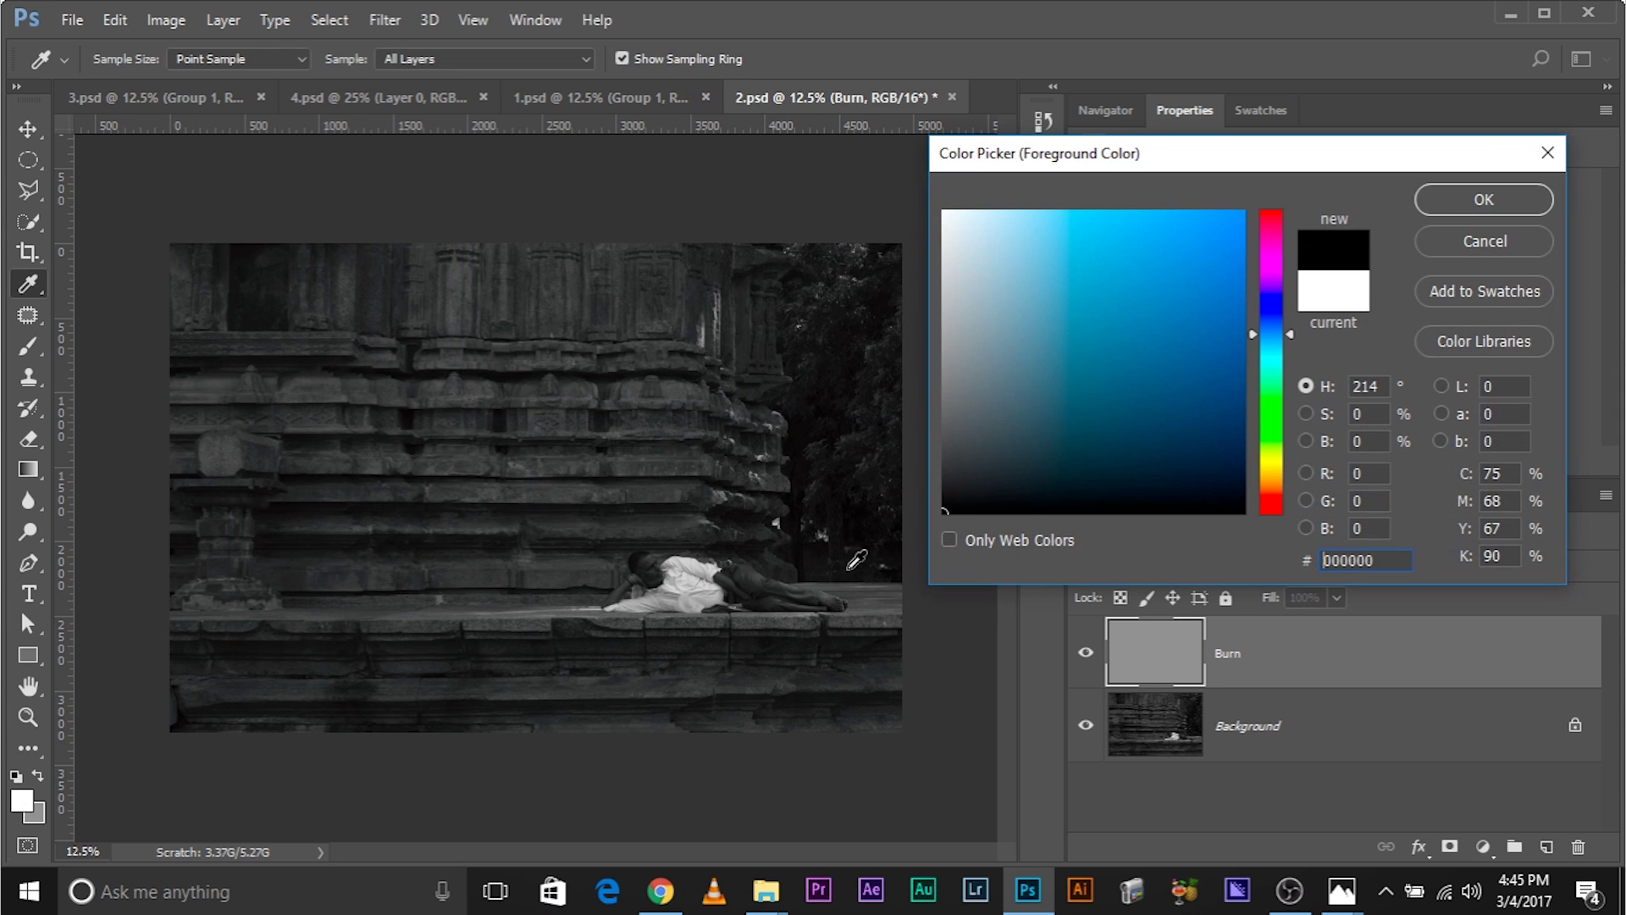
click(1483, 199)
key(ctrl+plus)
key(ctrl+plus)
key(ctrl+plus)
key(ctrl+plus)
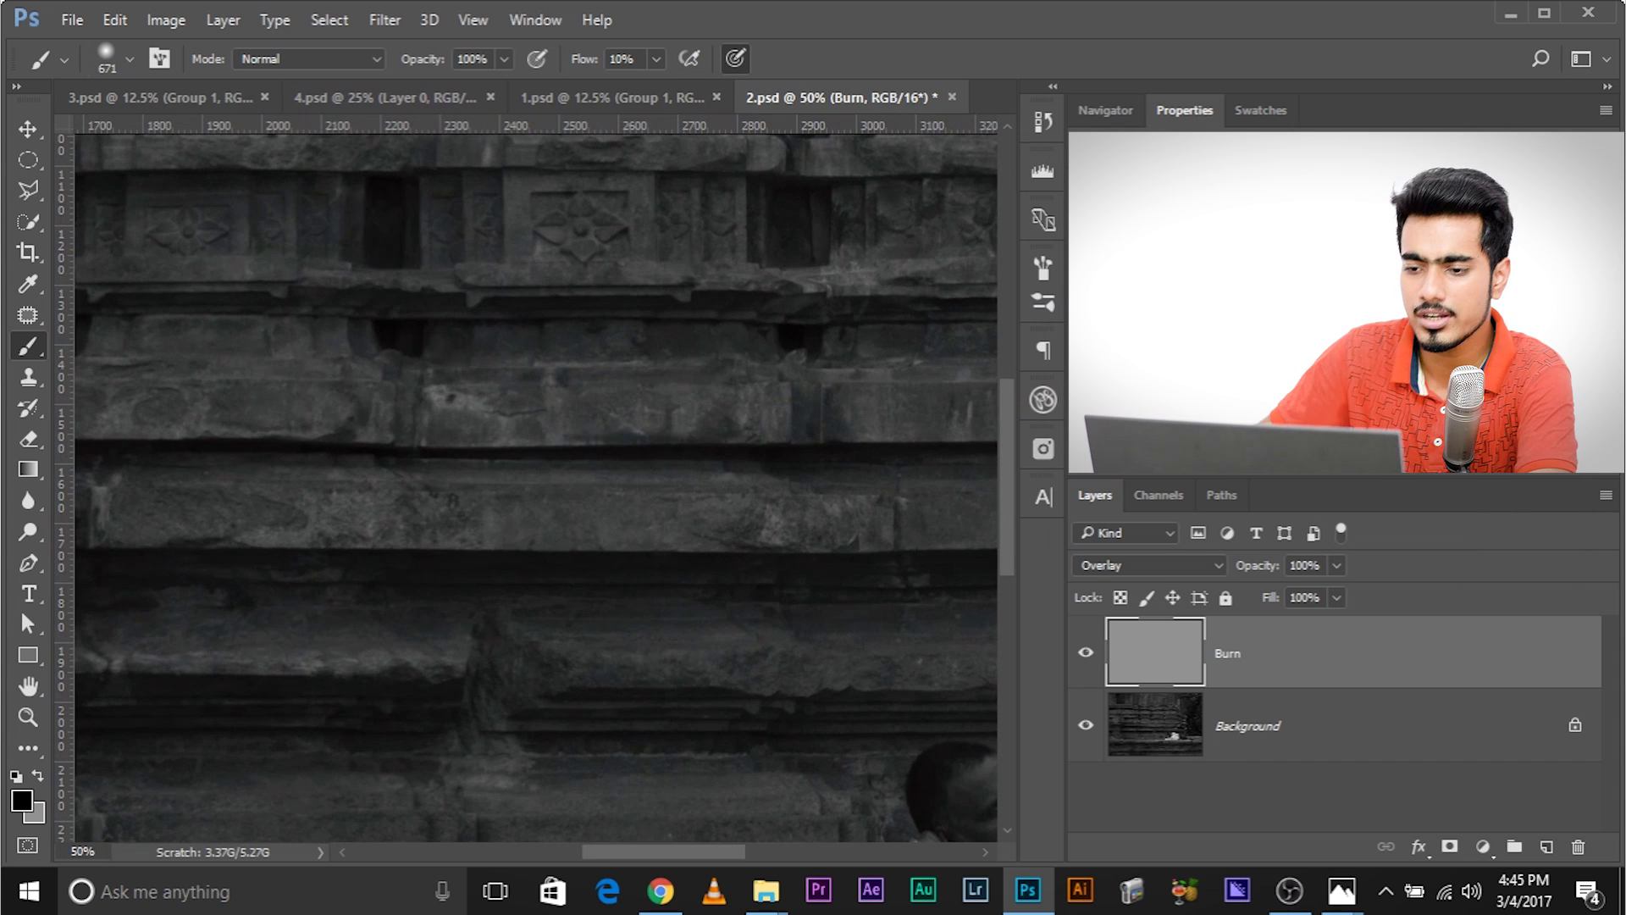
drag(845, 364, 998, 506)
drag(856, 537, 287, 446)
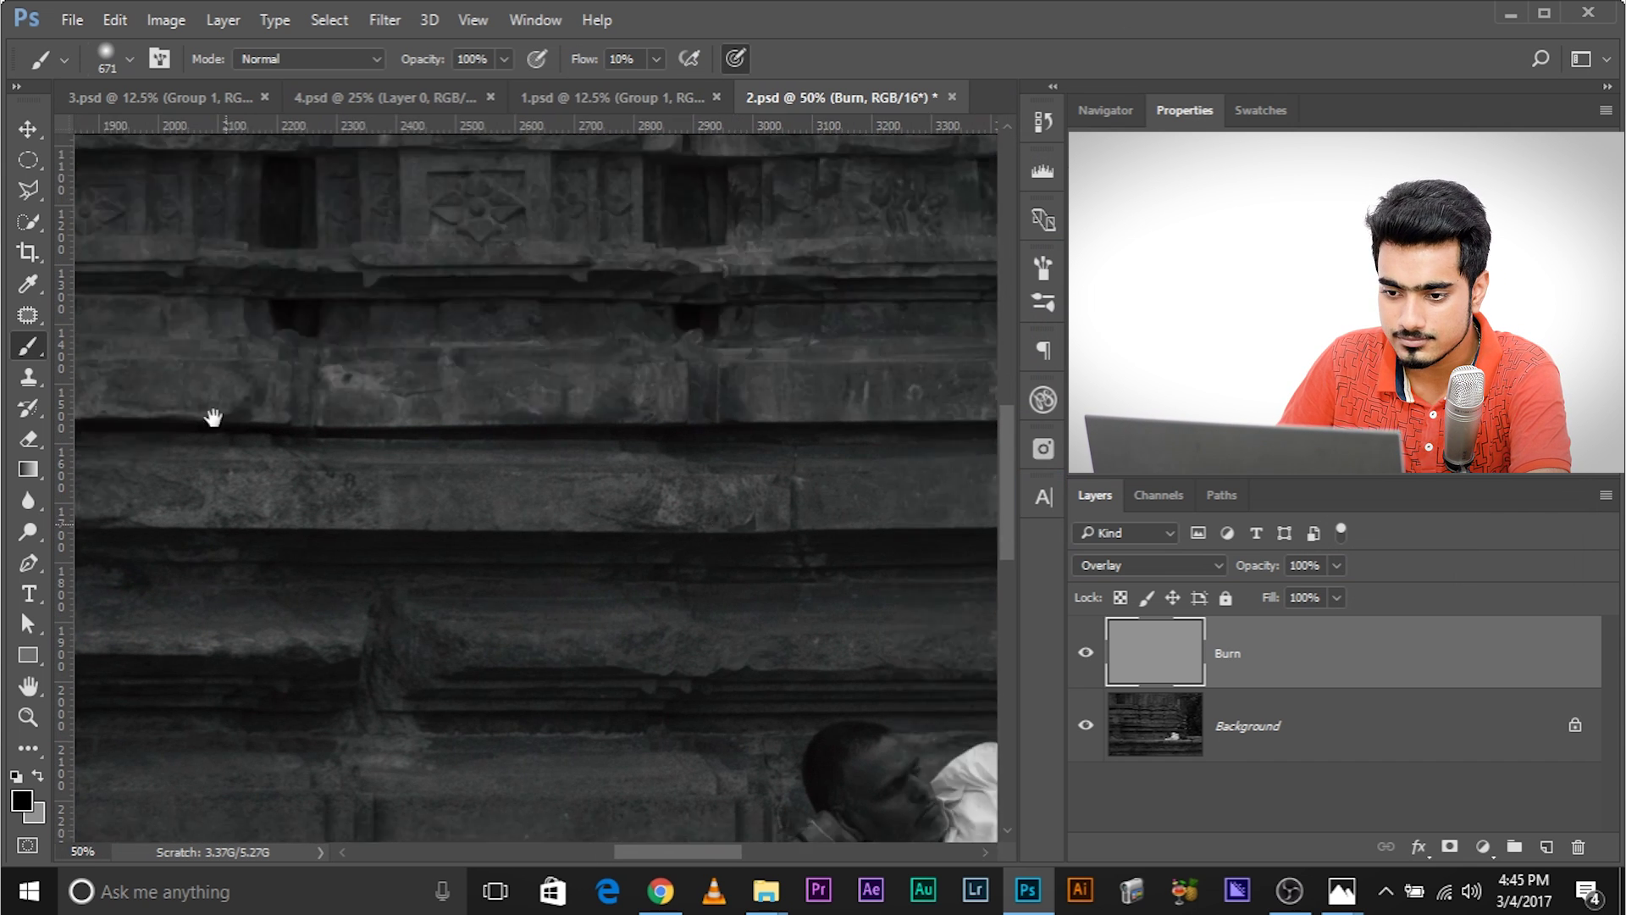
drag(679, 492, 1150, 488)
mouse_move(483, 595)
mouse_down()
mouse_move(330, 596)
mouse_move(644, 635)
mouse_move(535, 557)
mouse_move(446, 556)
mouse_up()
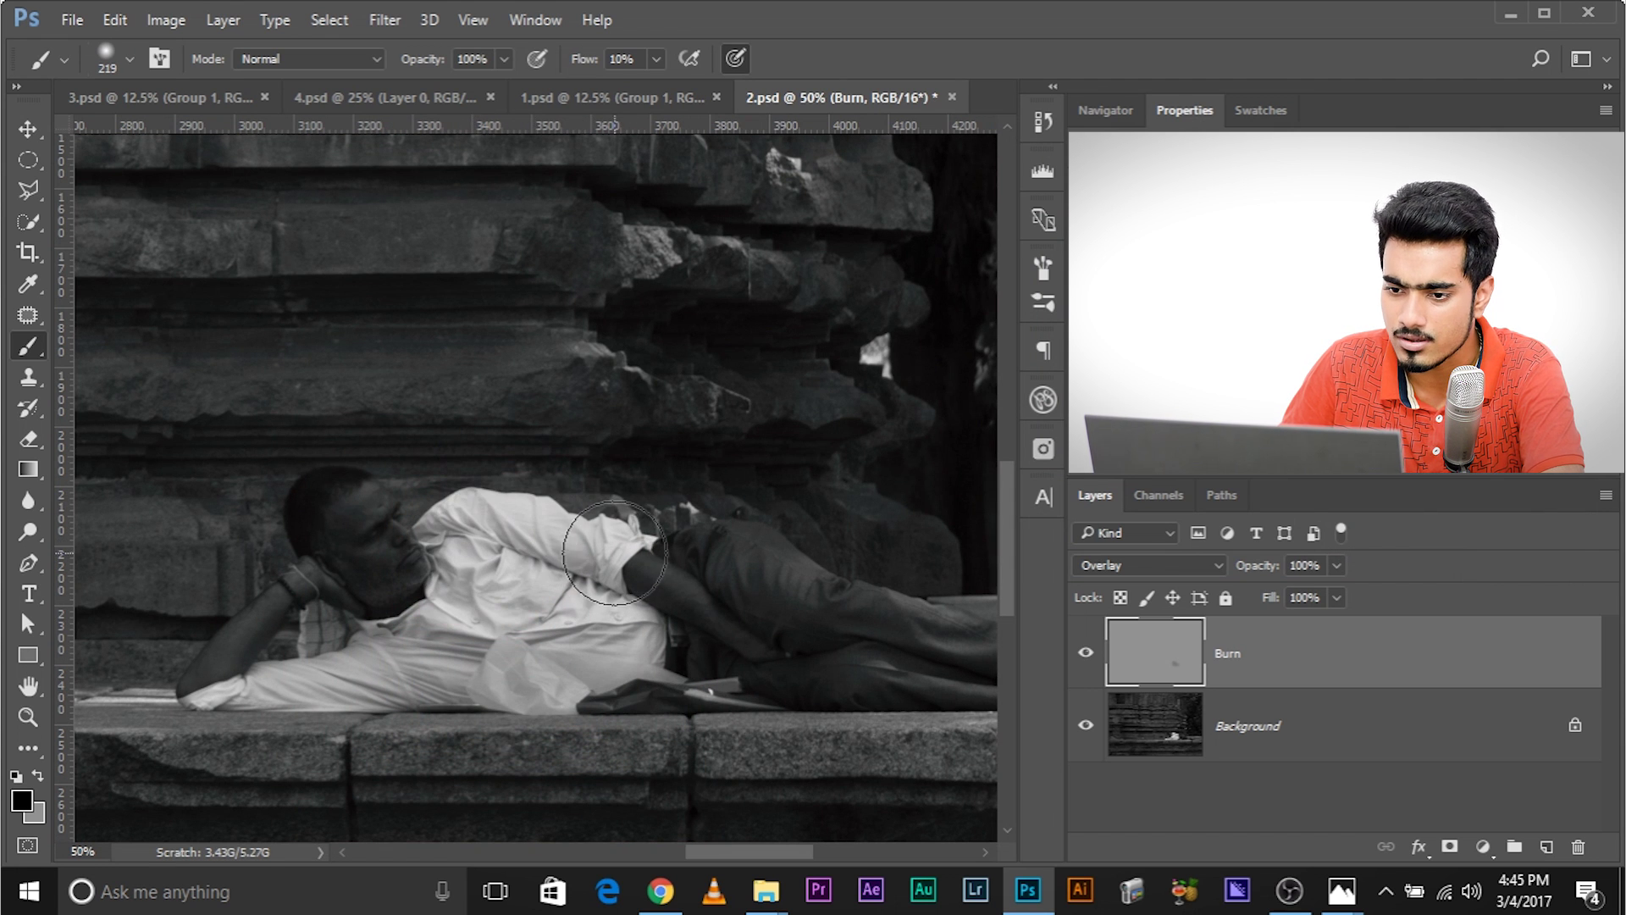
drag(576, 644, 676, 612)
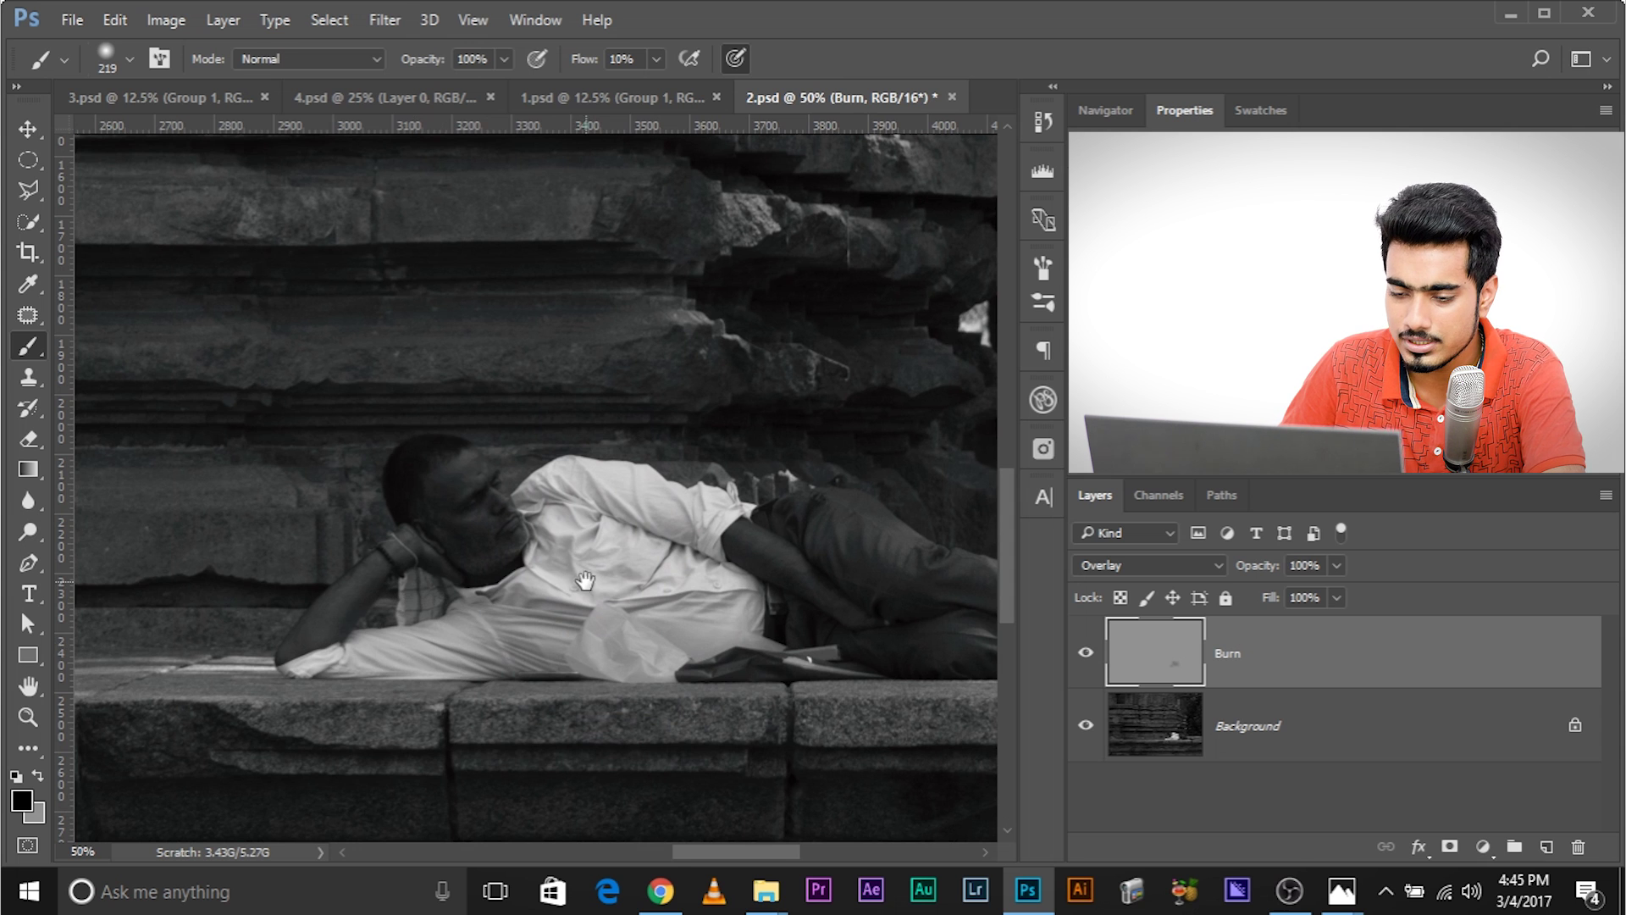
drag(584, 579, 531, 592)
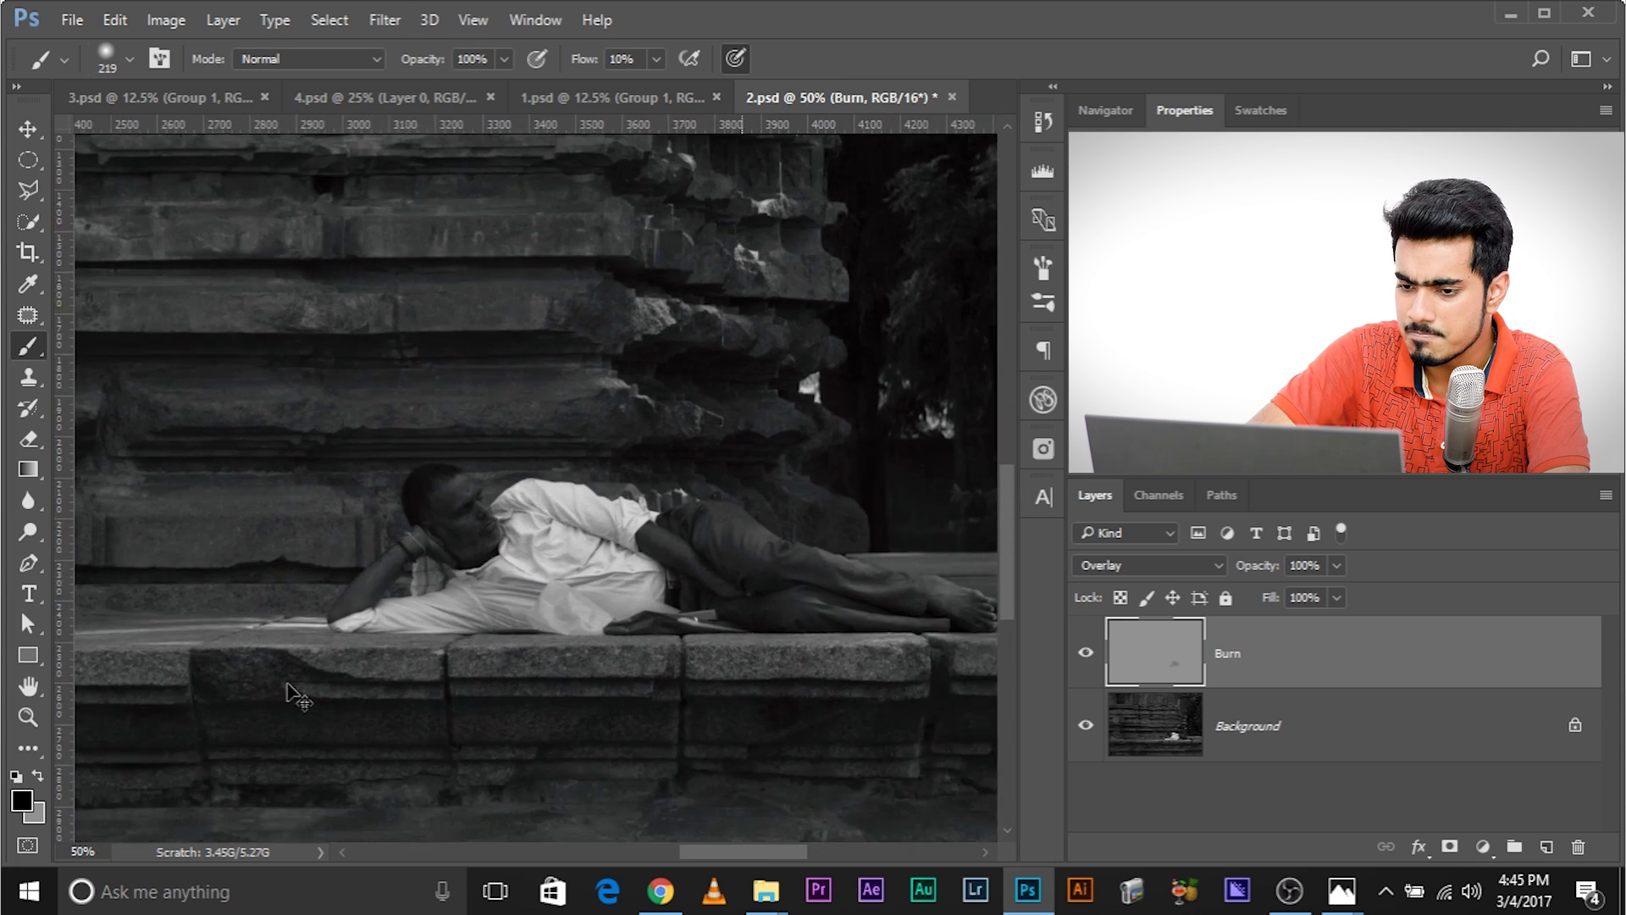
key(ctrl+minus)
key(ctrl+minus)
key(ctrl+minus)
key(ctrl+minus)
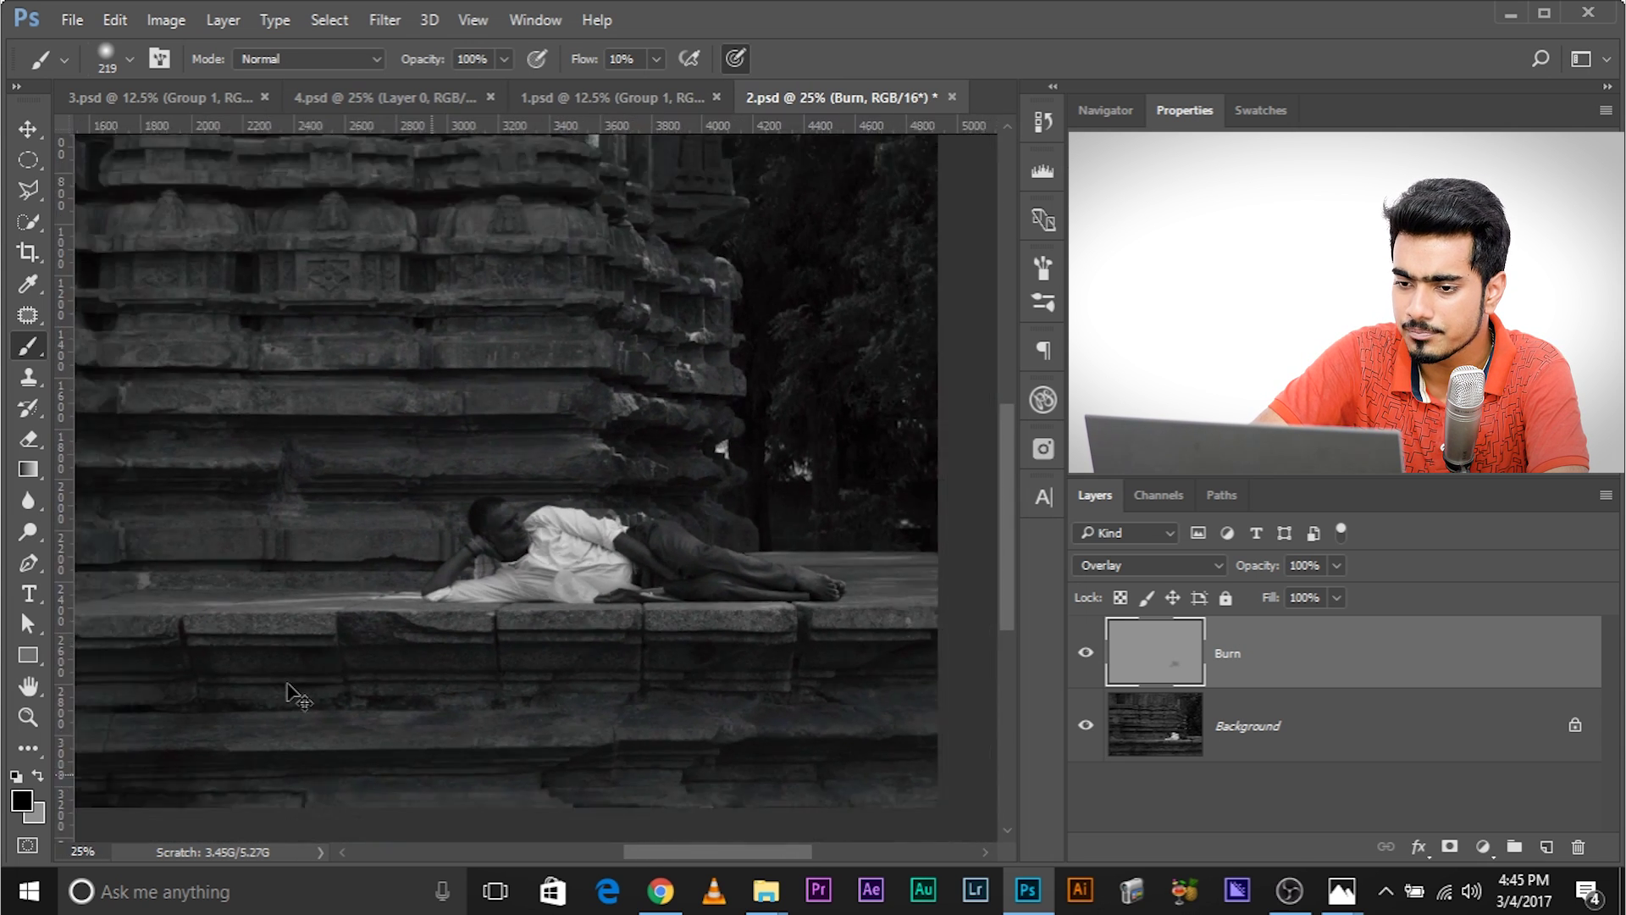
key(ctrl+plus)
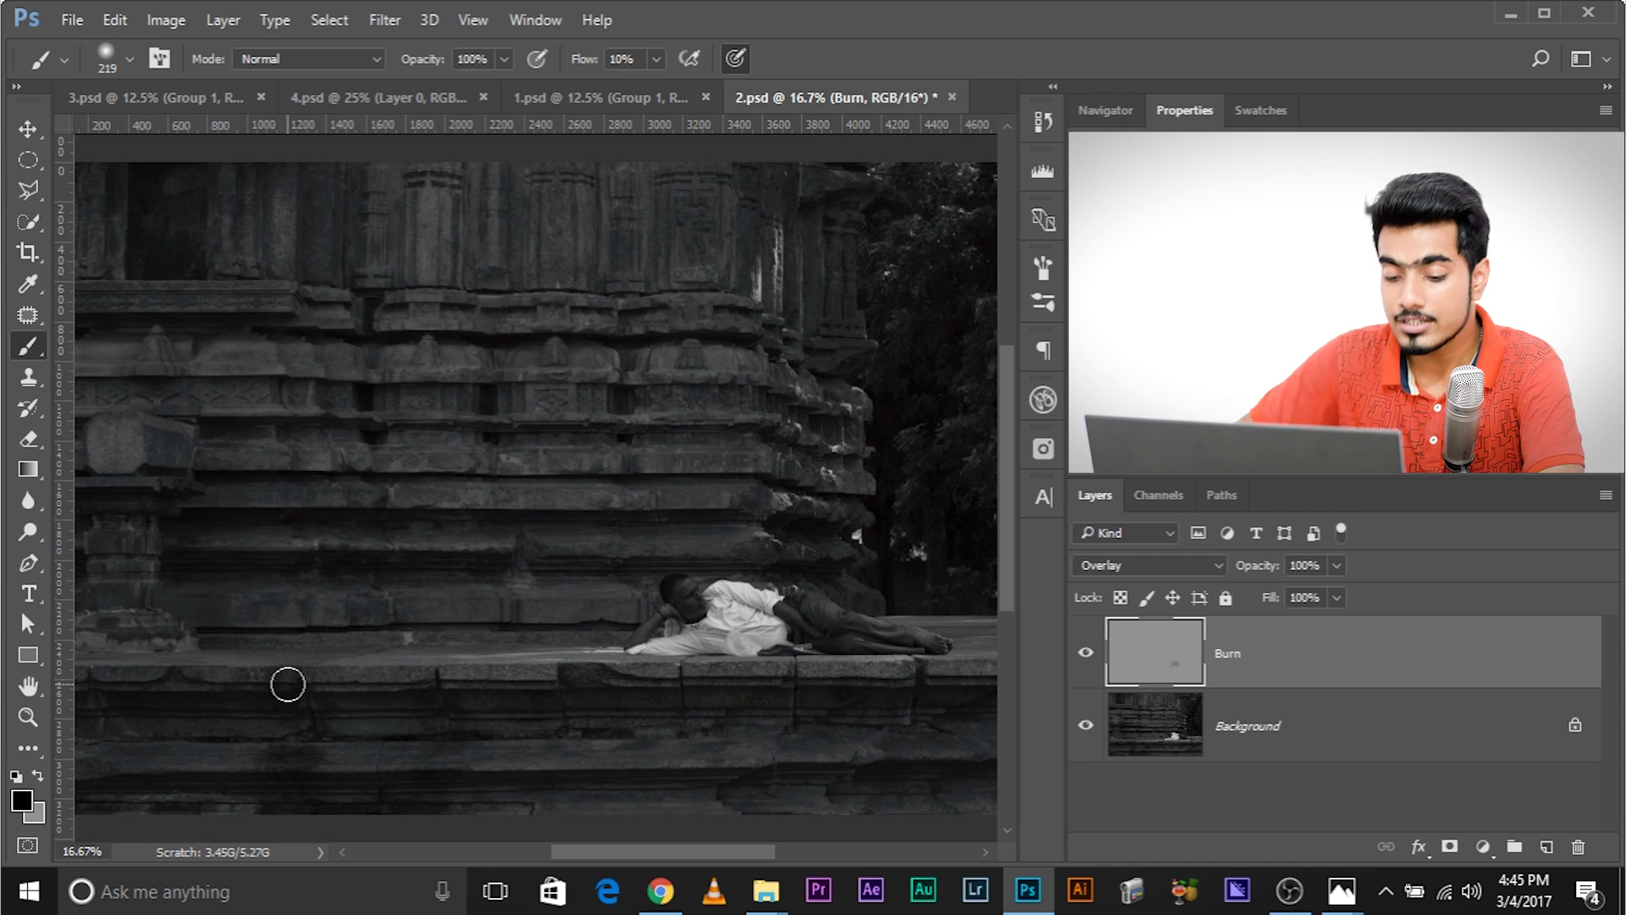
Create a layer named Dodge above the Burn layer in Overlay mode, filled with the 50% gray neutral color.
key(ctrl+shift+n)
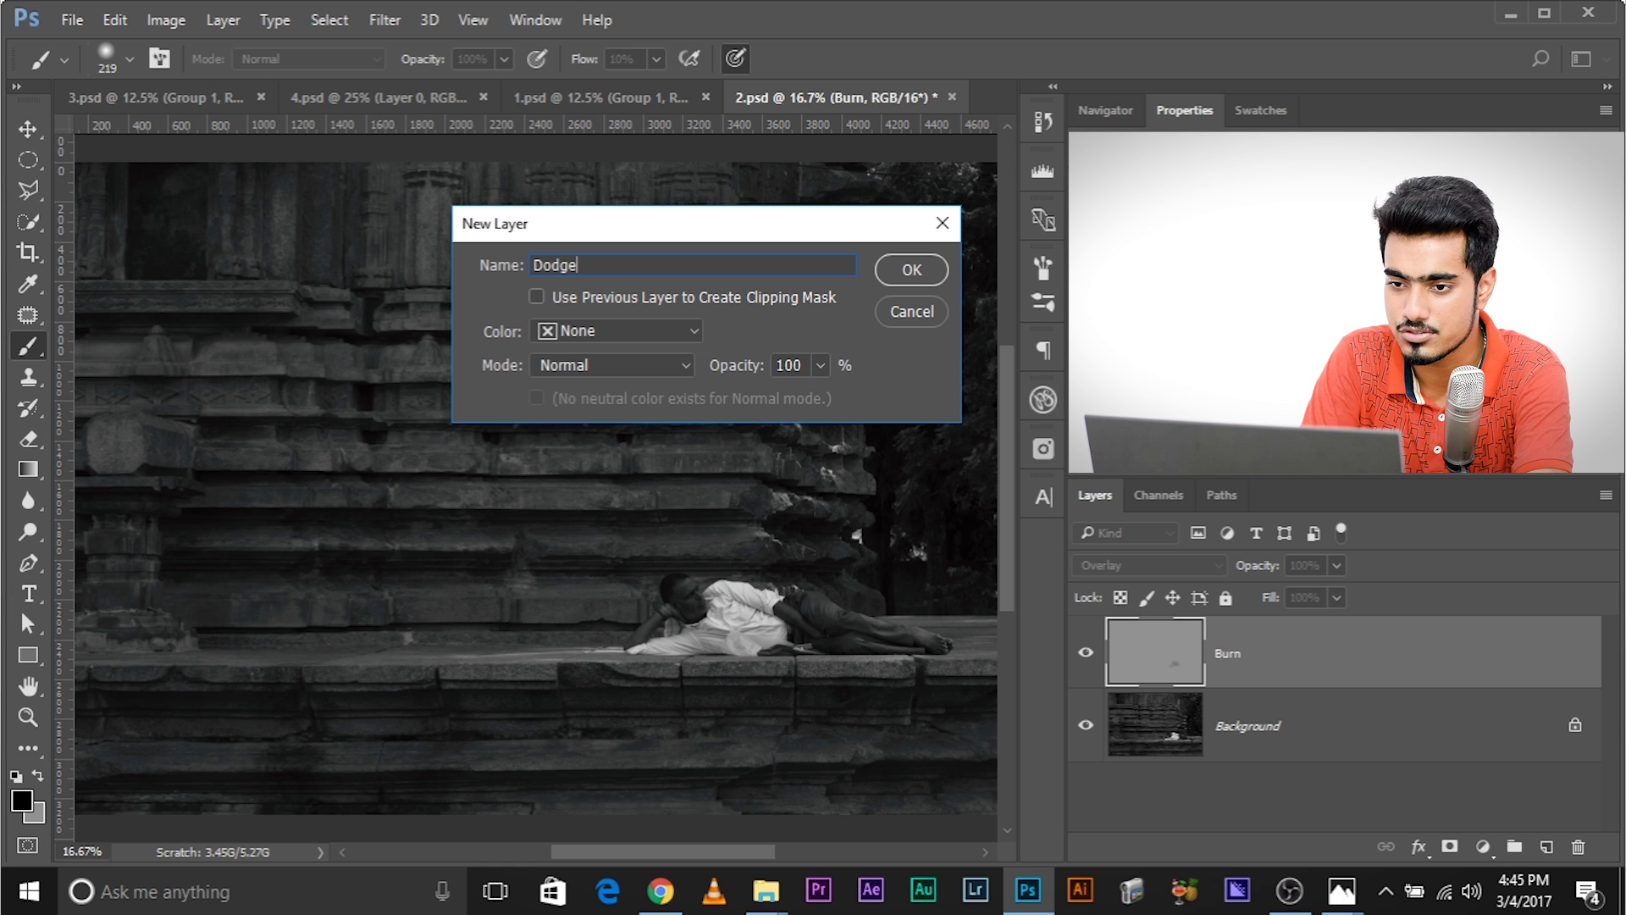
click(615, 364)
click(593, 633)
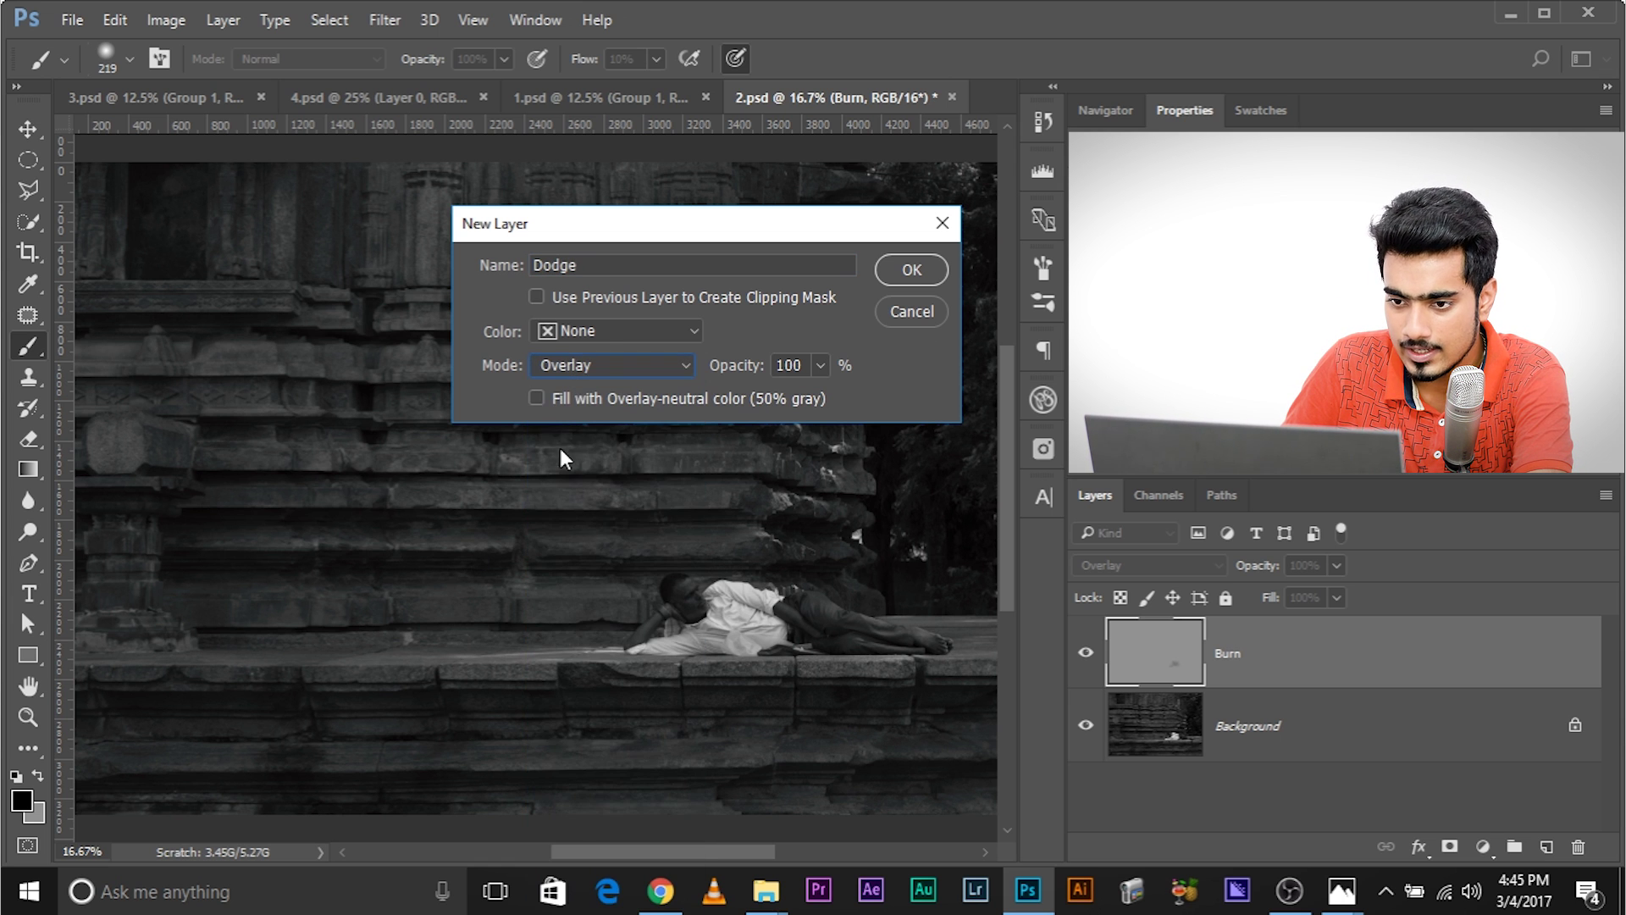
click(539, 398)
key(Return)
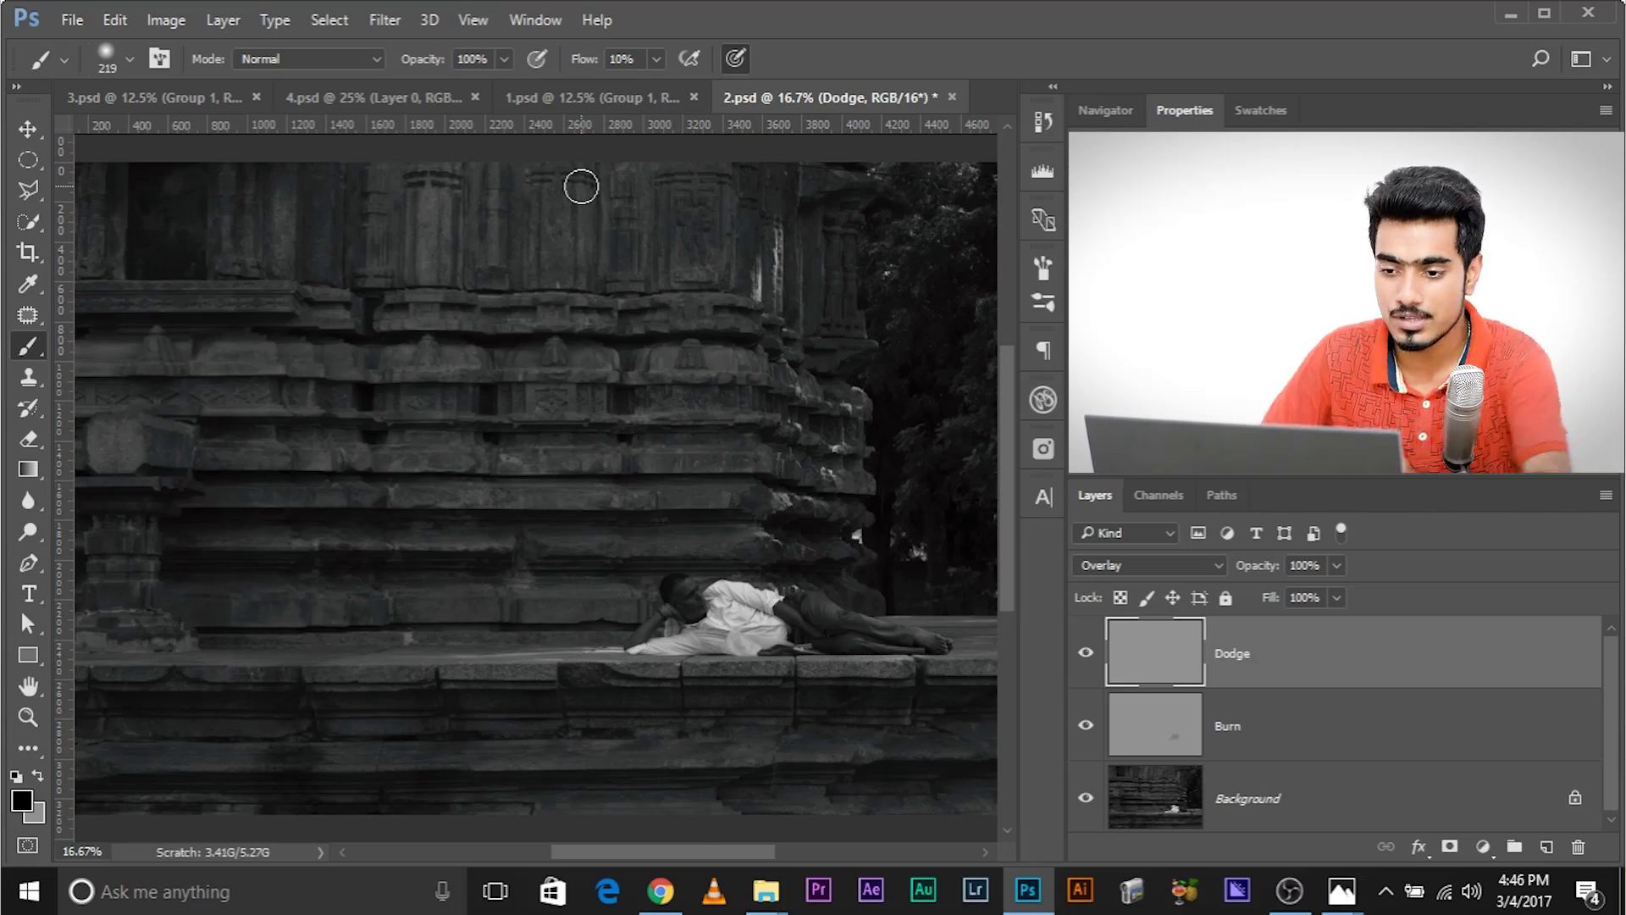
Set the foreground color to white and dodge the reclining man's face on the Dodge layer at 10% flow.
scroll(581, 186, up, 3)
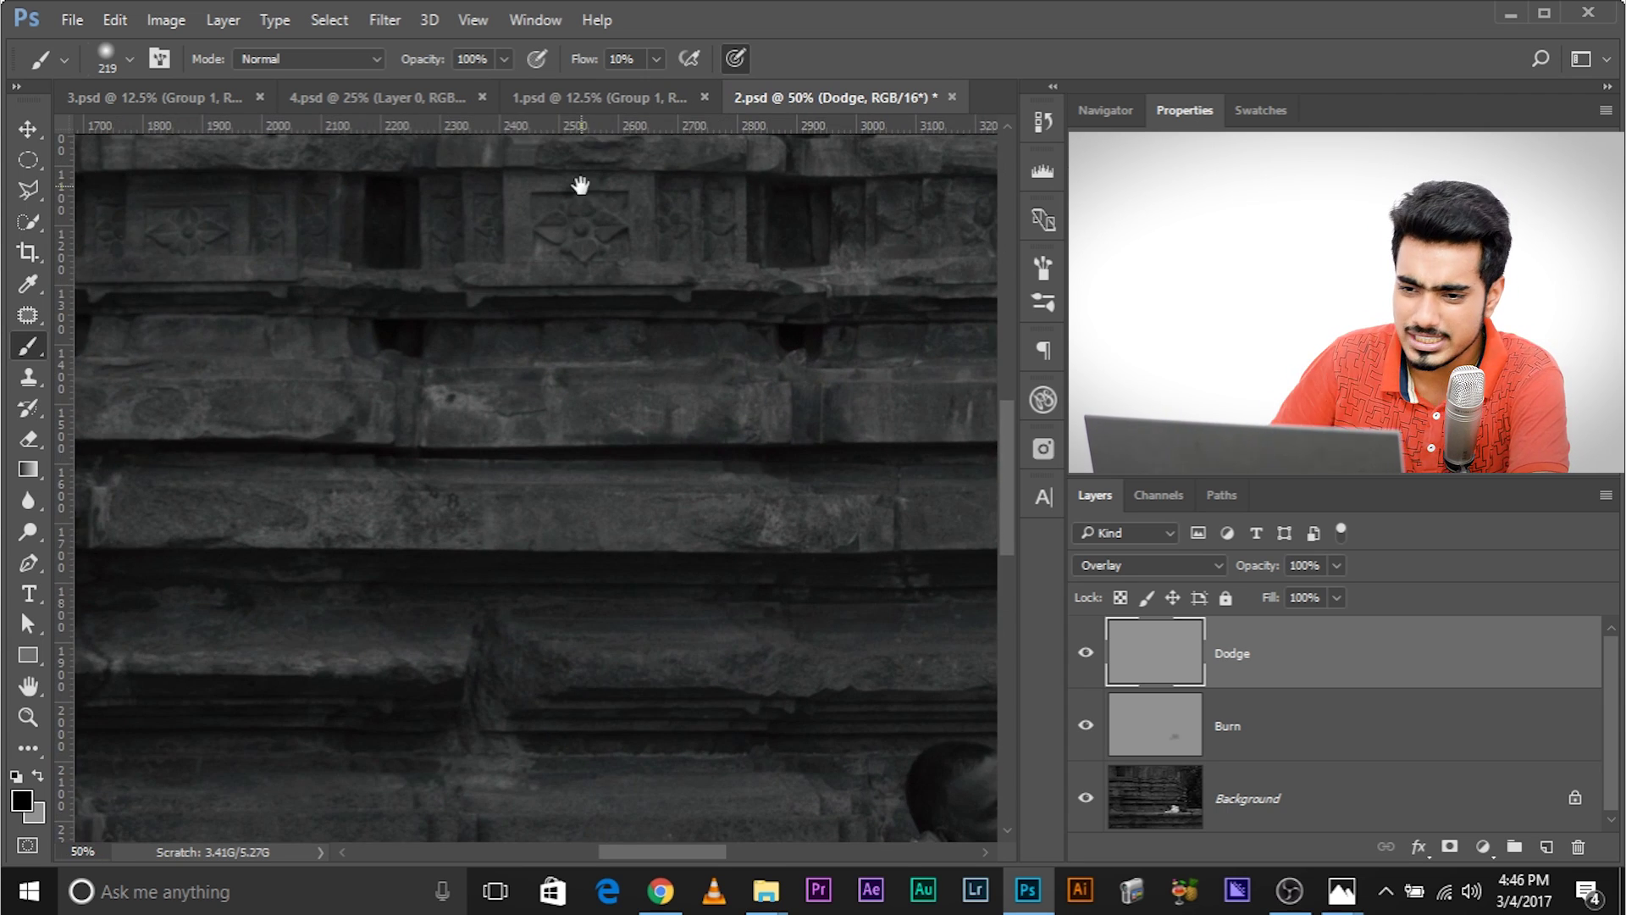
drag(791, 623, 158, 323)
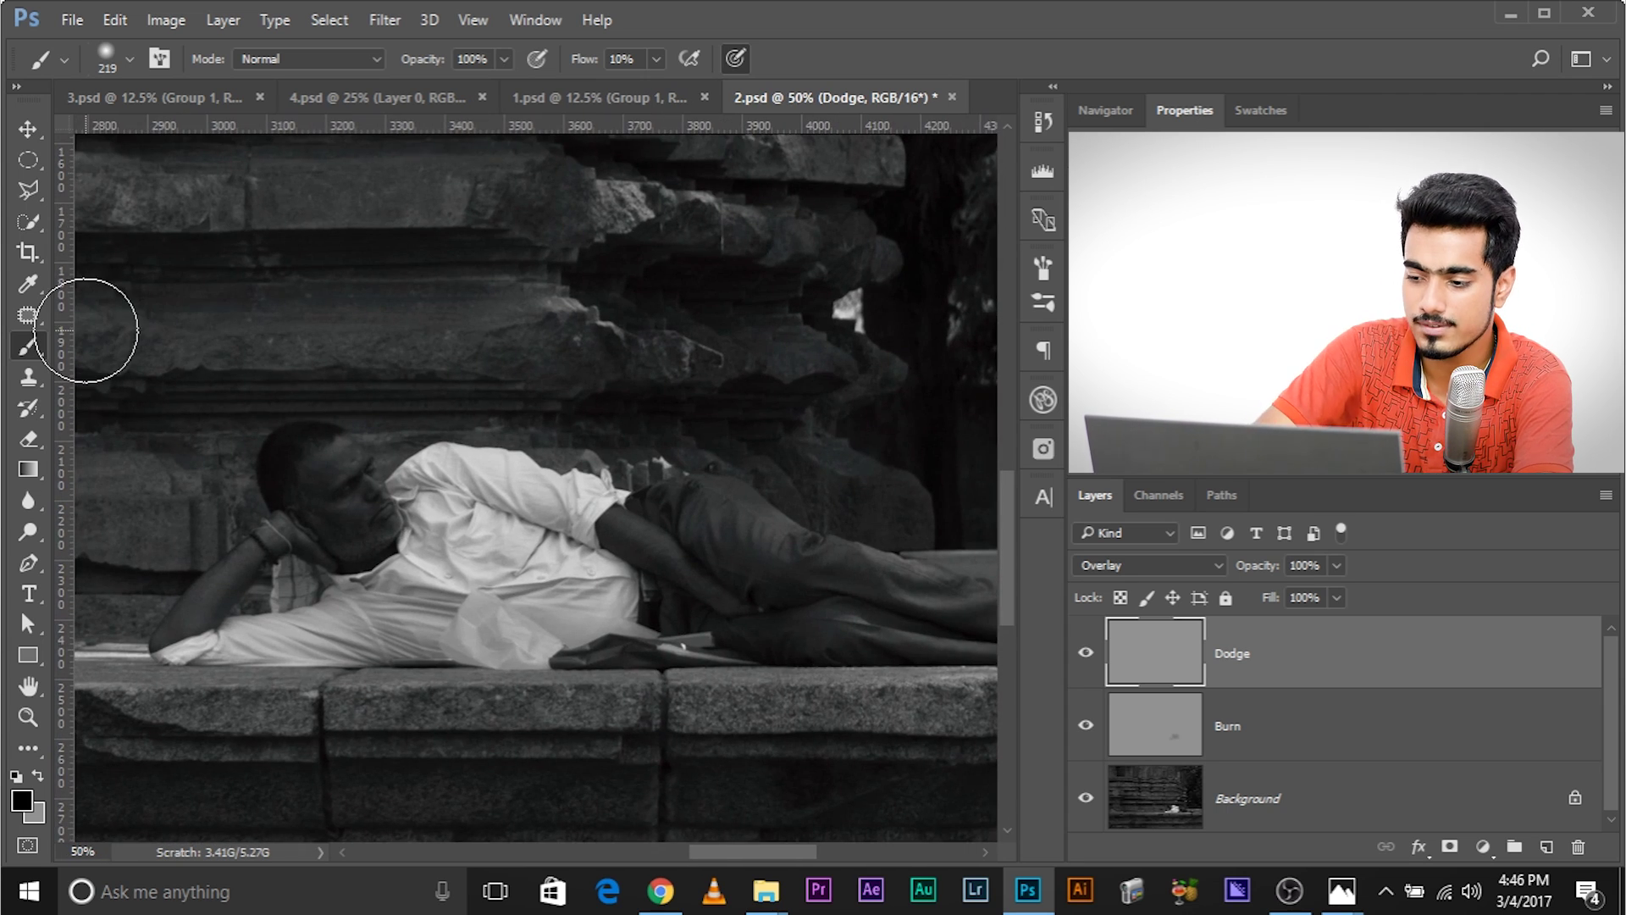
scroll(85, 329, up, 2)
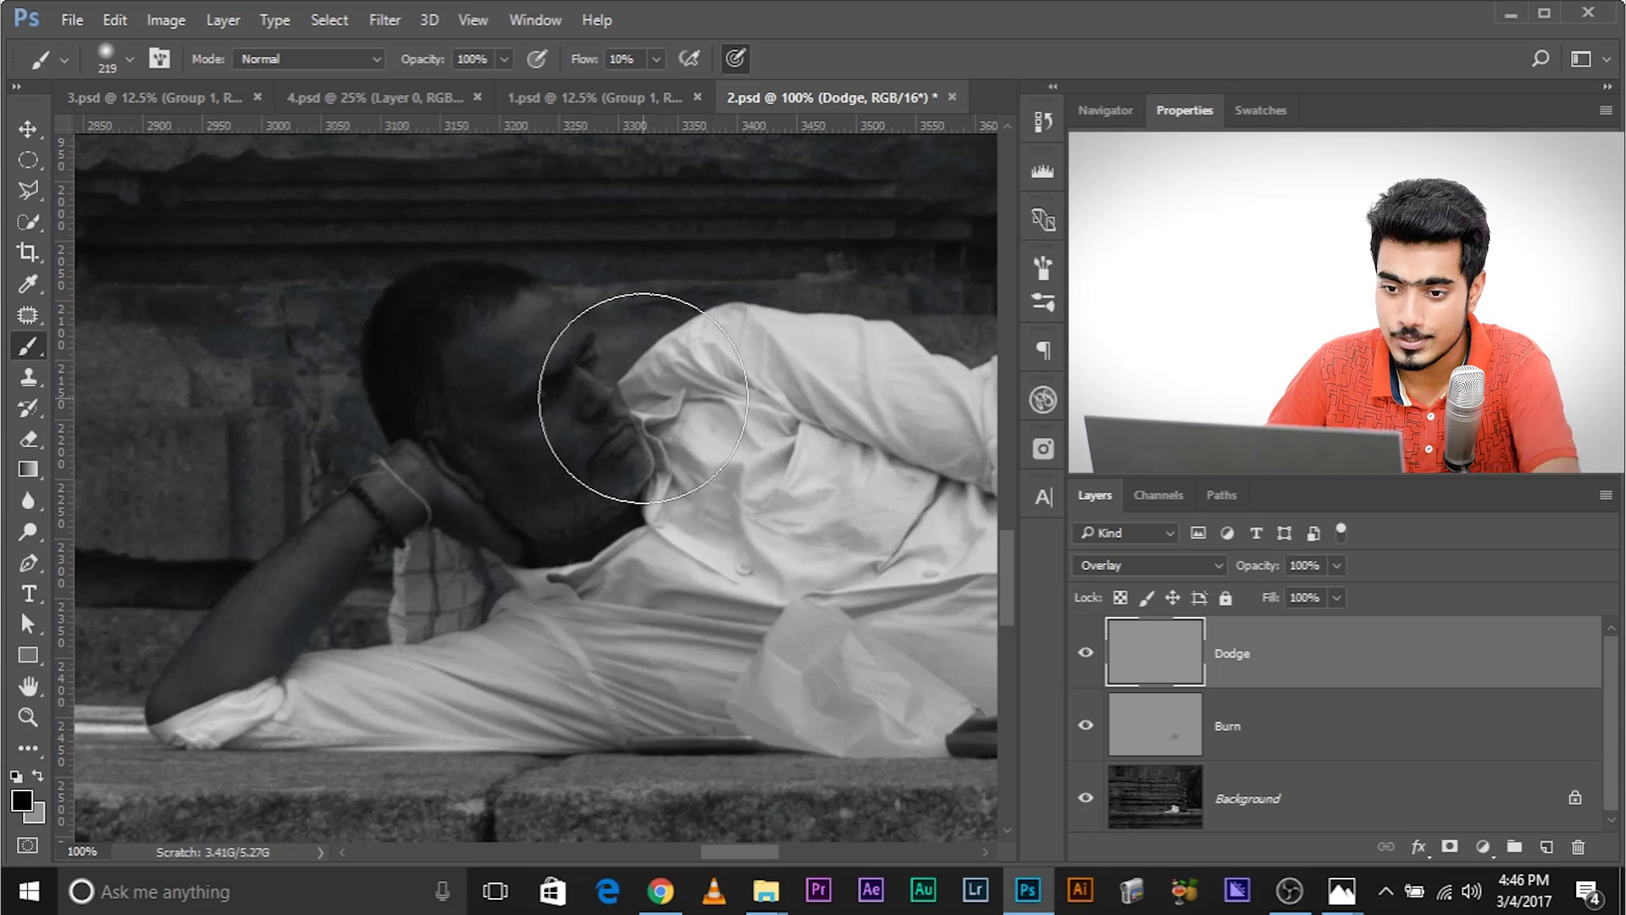
alt+right_click(573, 399)
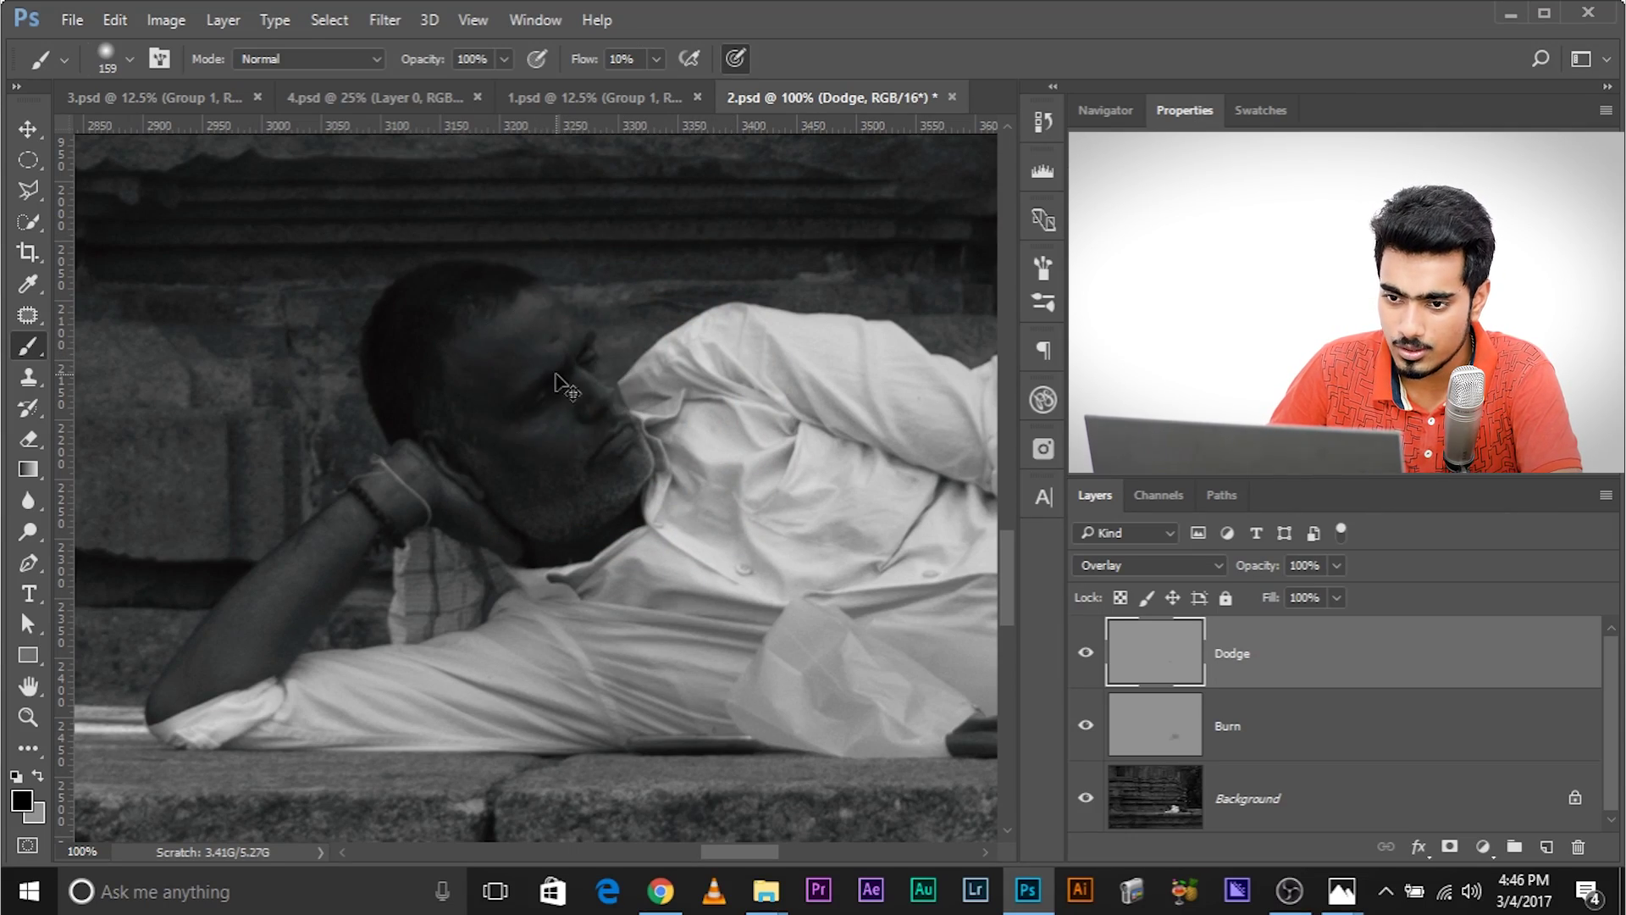
click(19, 803)
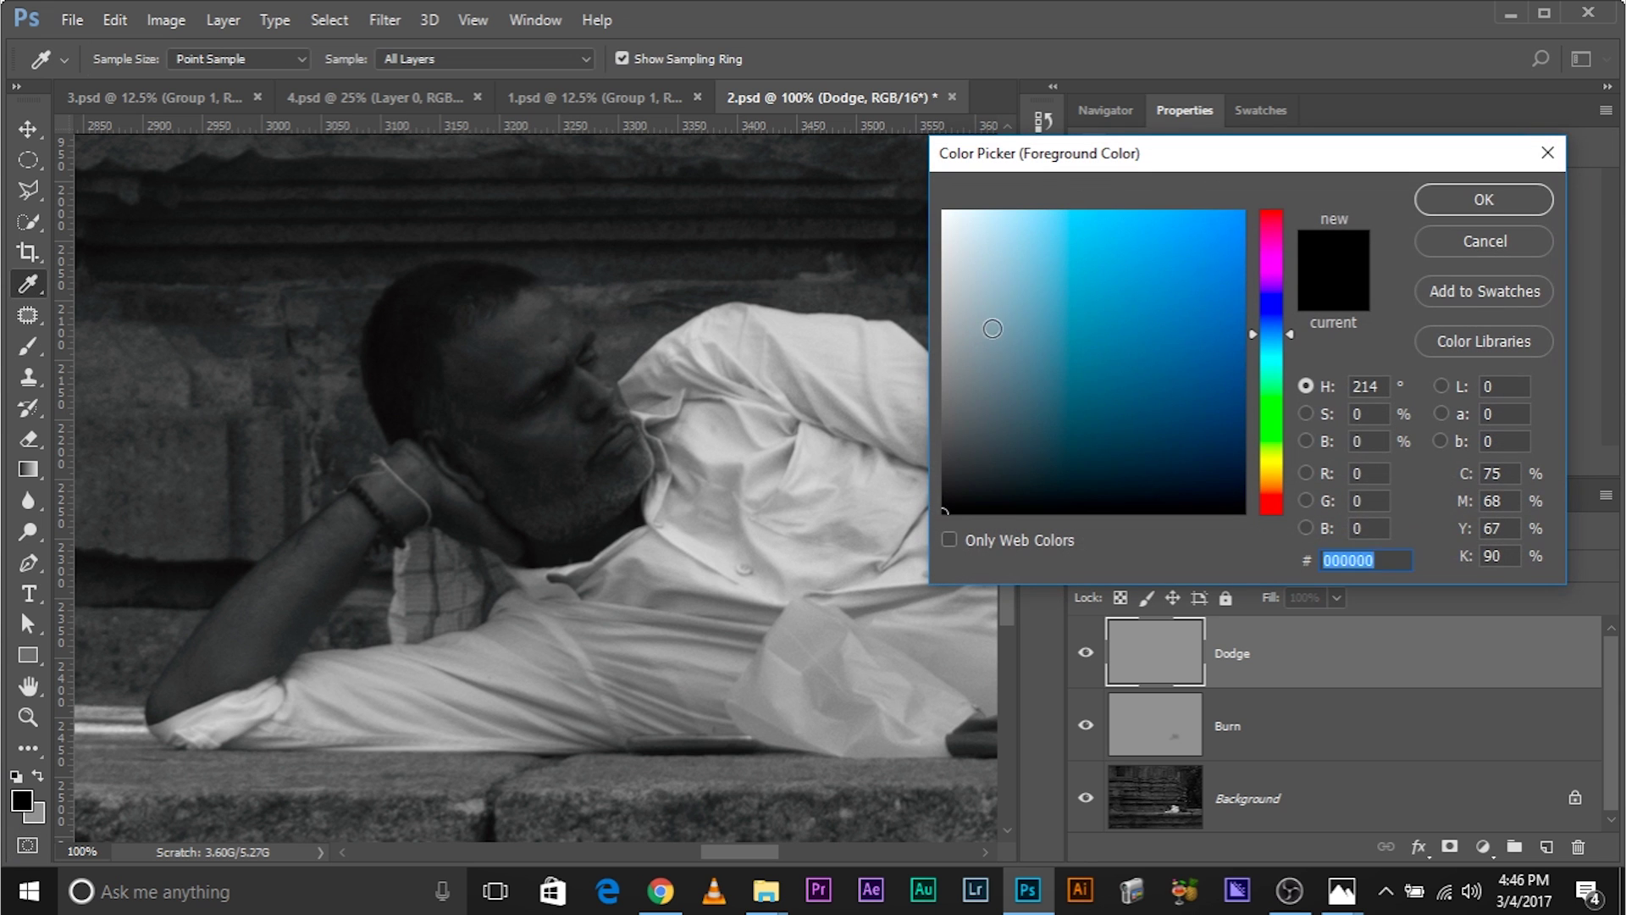
click(1479, 204)
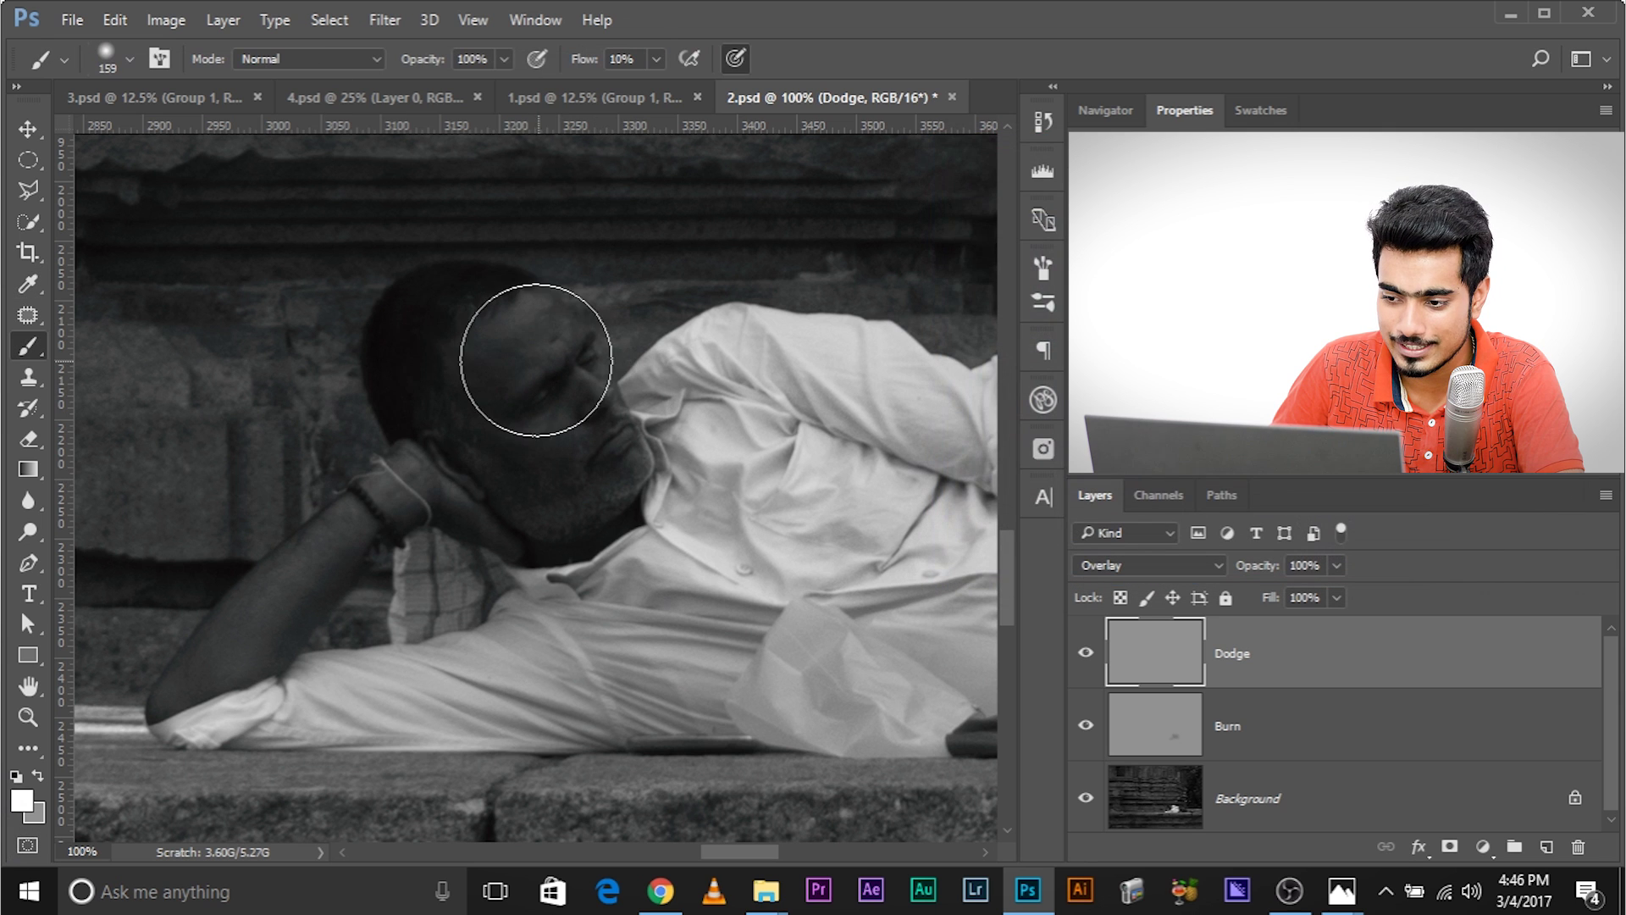
drag(562, 435, 525, 420)
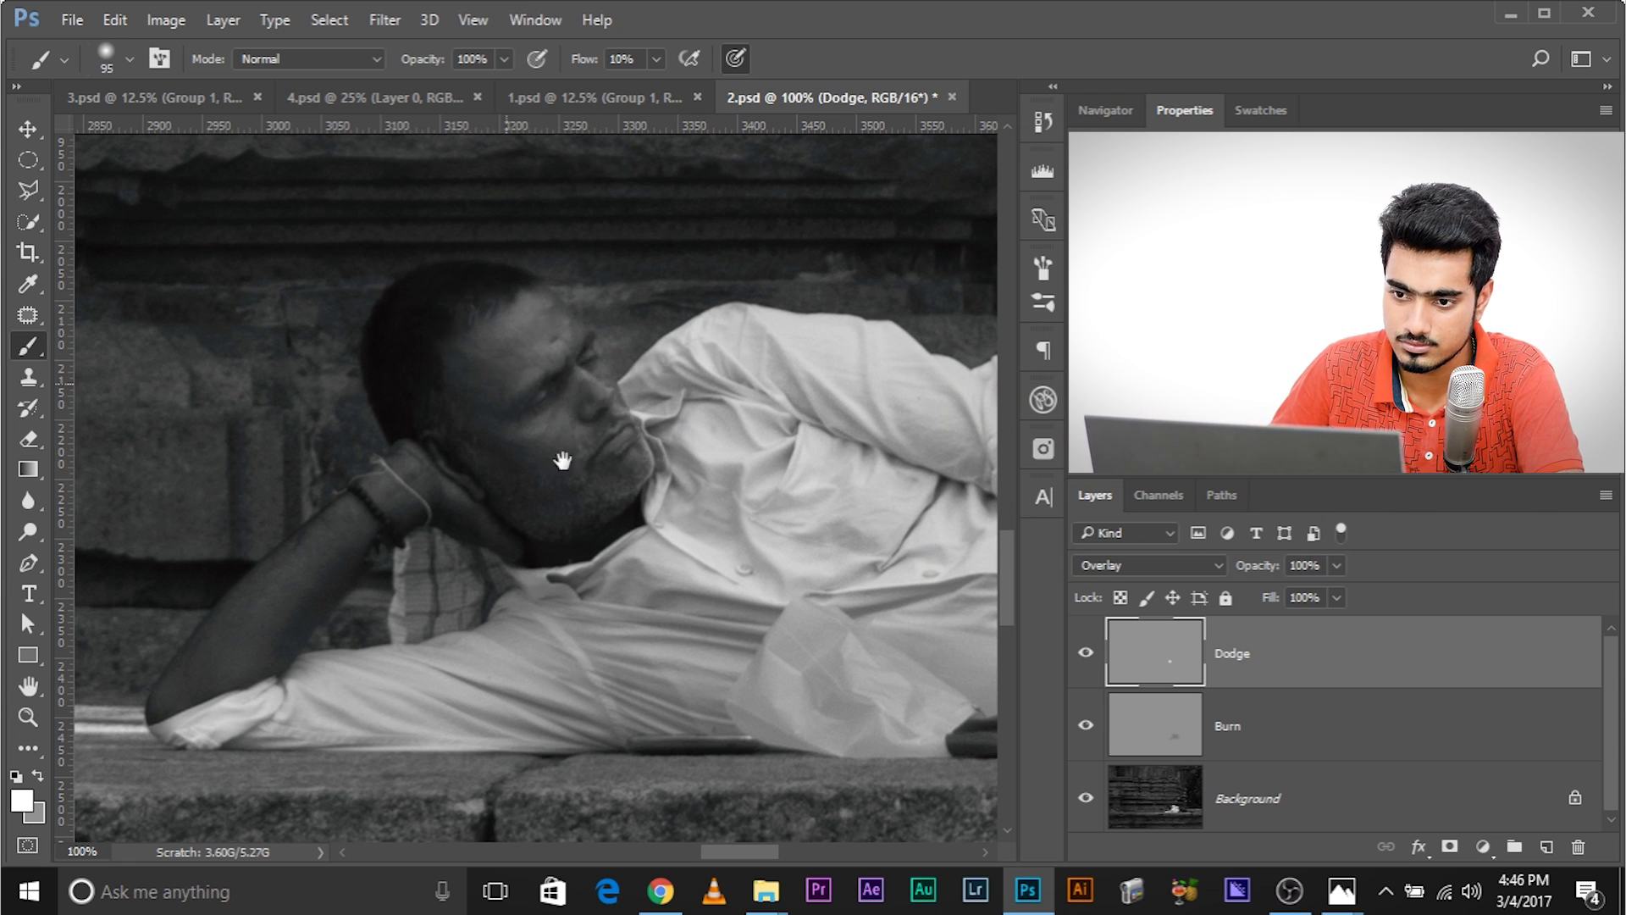
Dodge the man's bent arm and his other forearm with a 75 px brush at 10% flow.
drag(544, 485, 621, 482)
drag(300, 628, 283, 627)
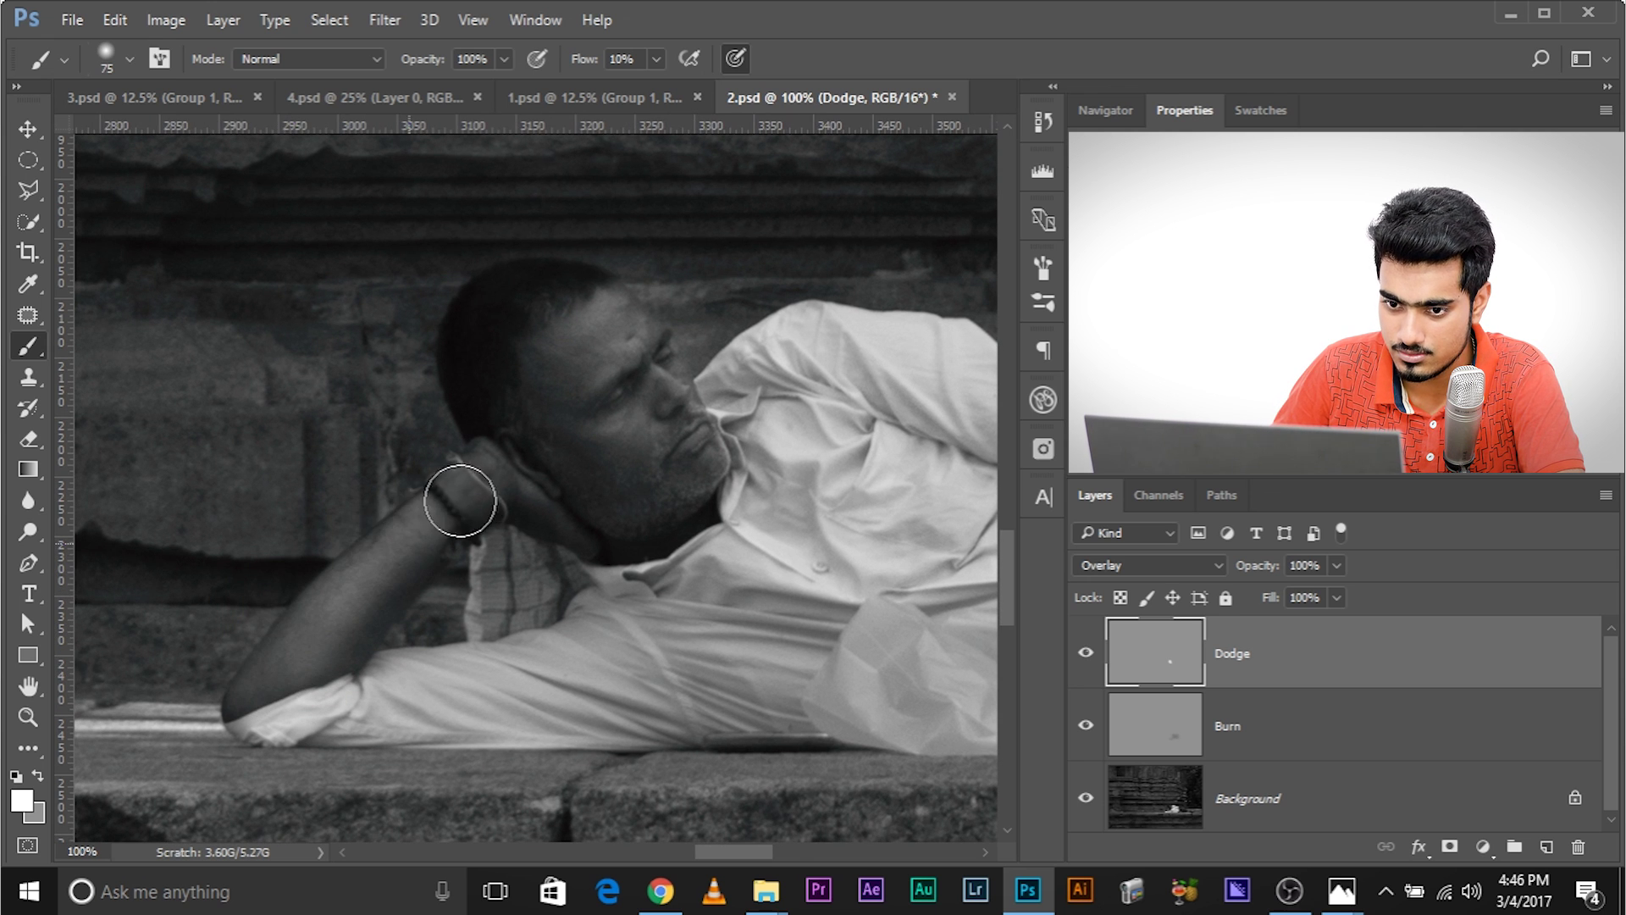
drag(294, 566, 104, 557)
mouse_move(381, 542)
mouse_down()
mouse_move(127, 559)
mouse_move(237, 542)
mouse_move(285, 576)
mouse_up()
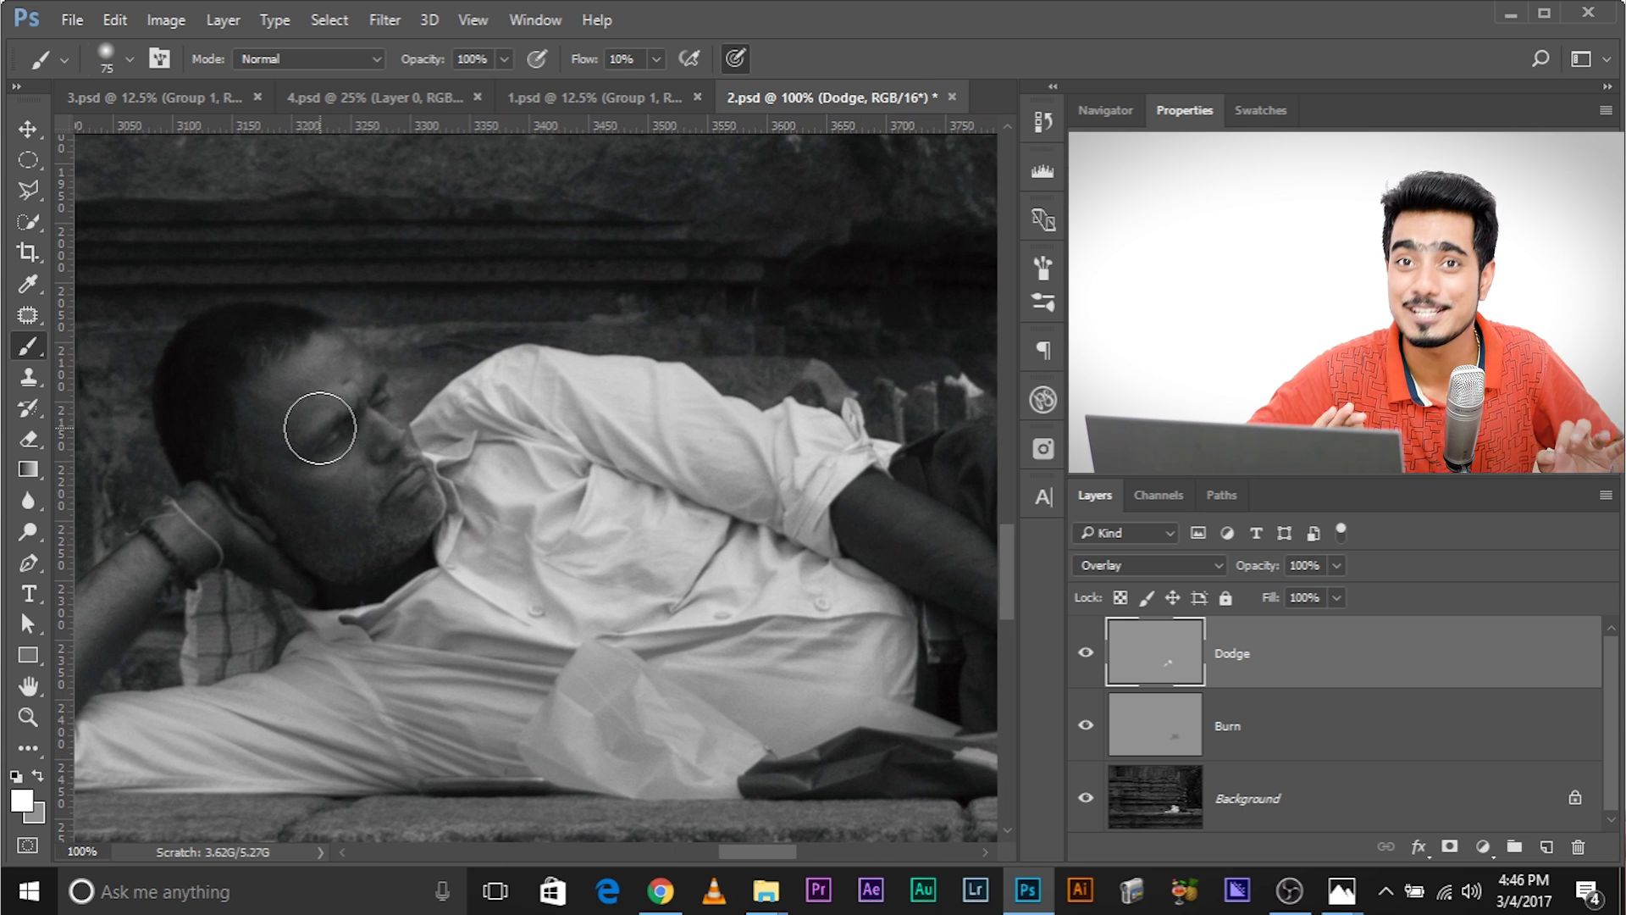
drag(624, 465, 495, 415)
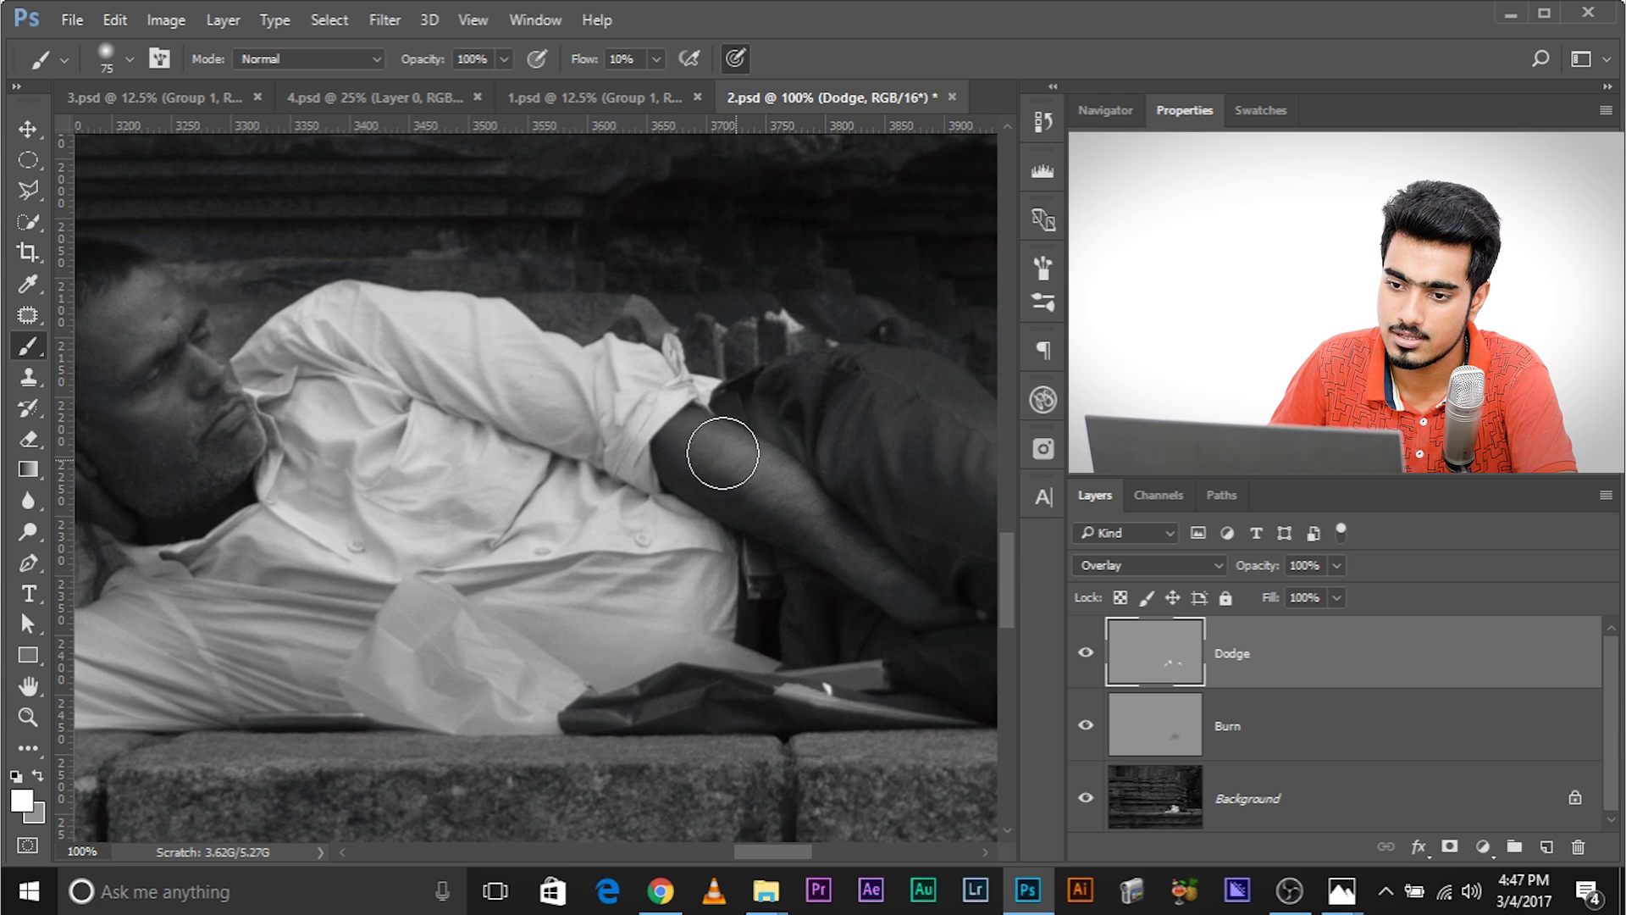
Dodge the highlights along the man's trousers and legs with the 75 px brush.
drag(722, 428, 334, 362)
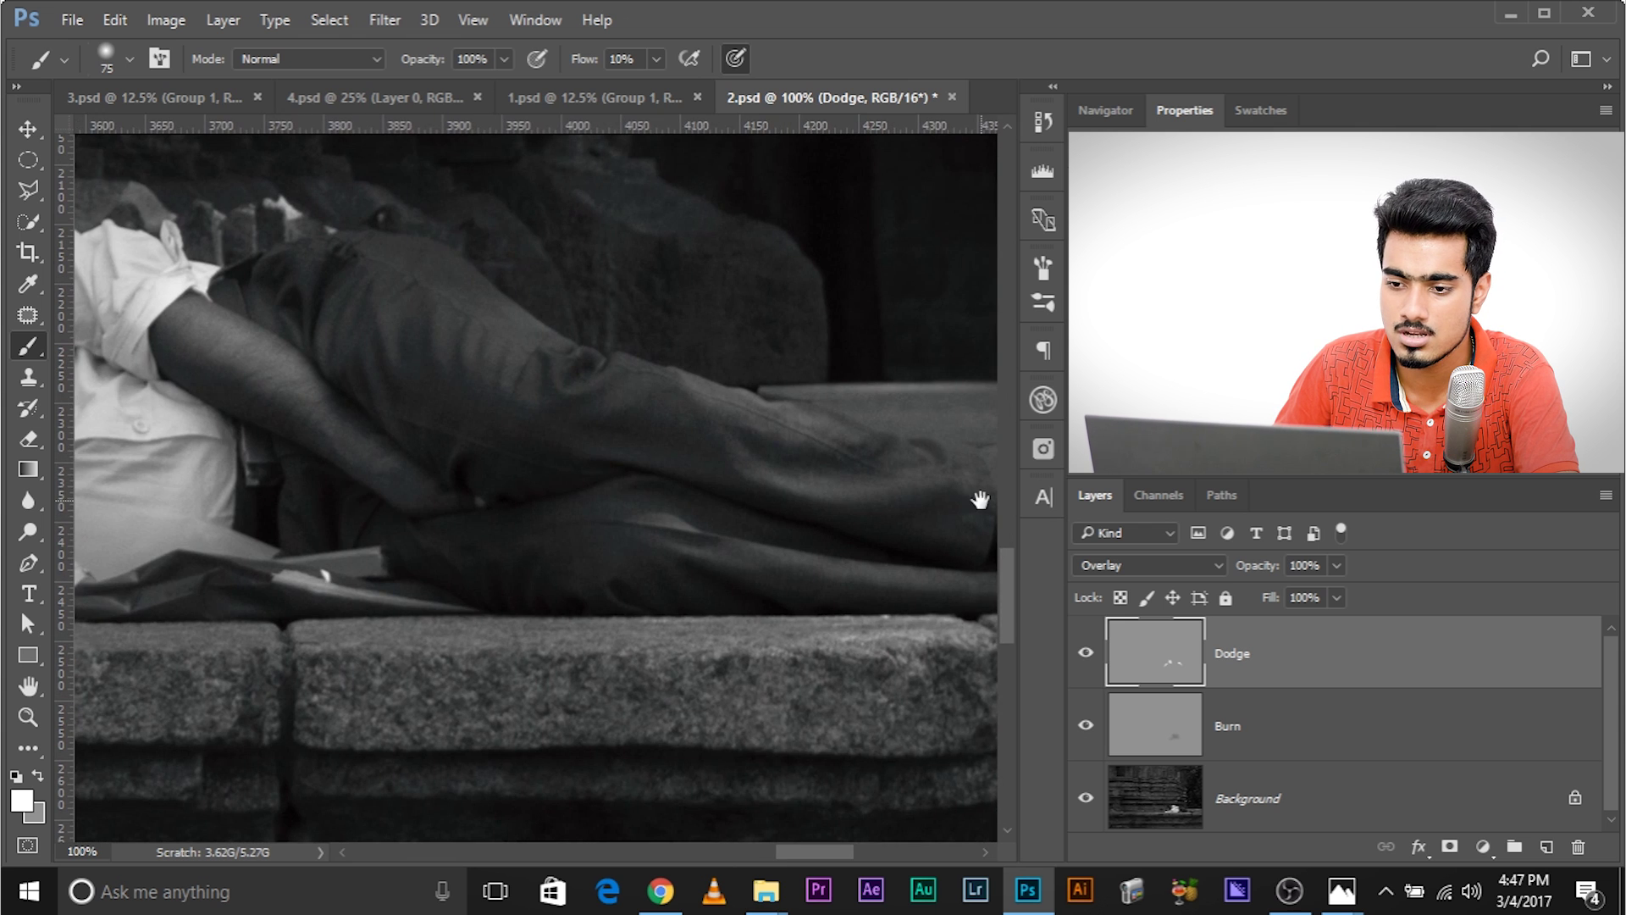
drag(980, 497, 844, 506)
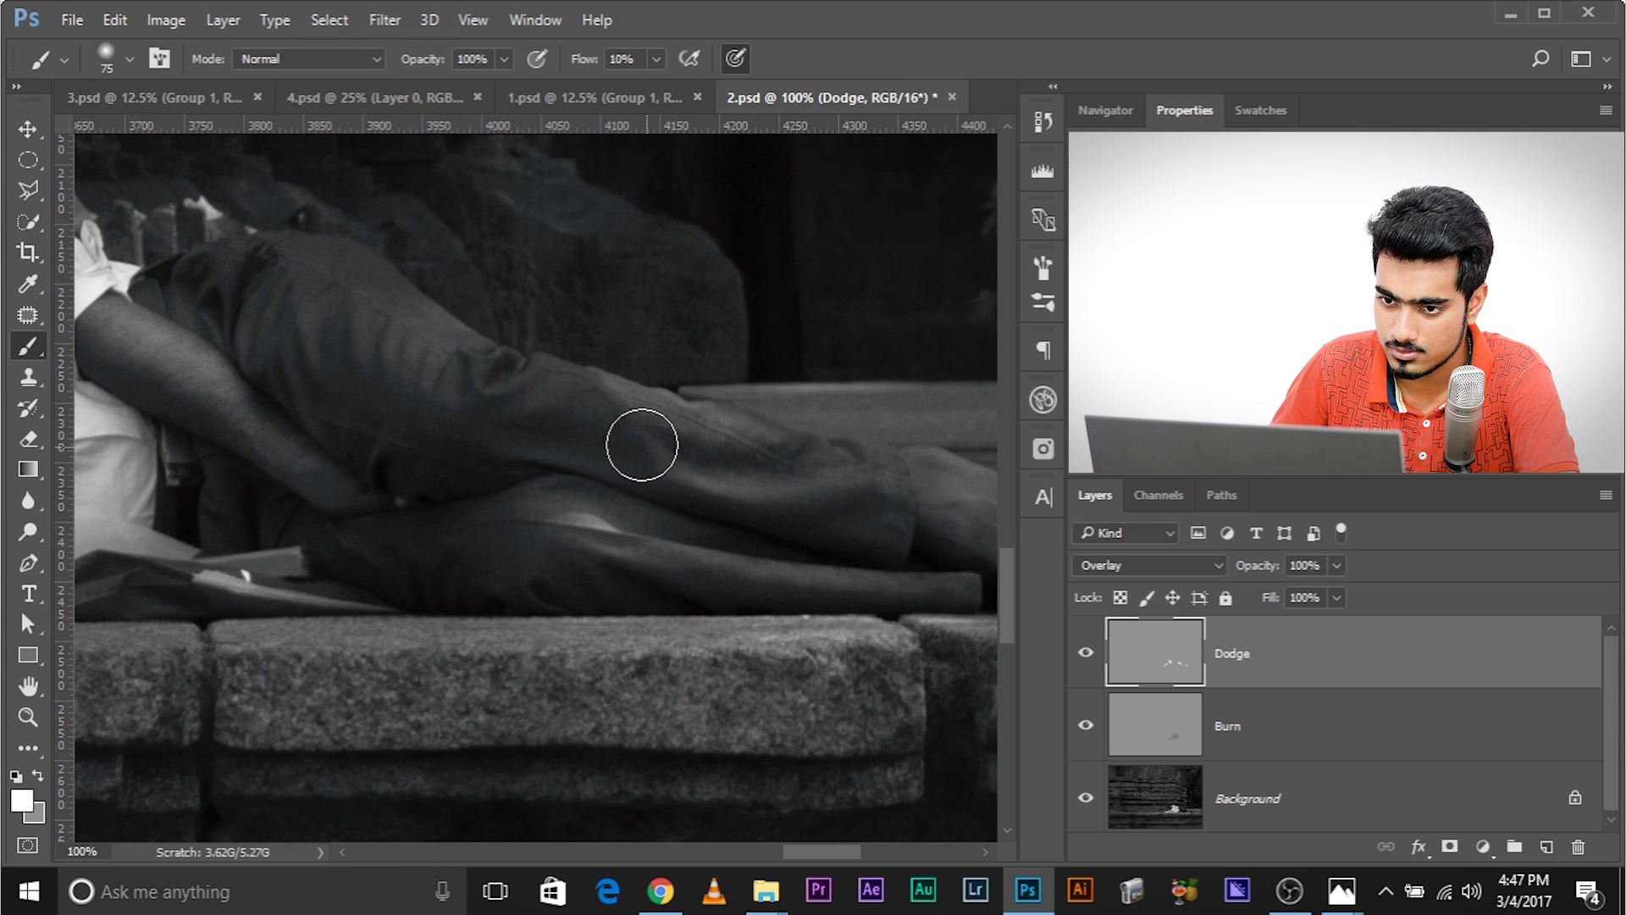
mouse_move(532, 430)
mouse_down()
mouse_move(770, 430)
mouse_move(160, 374)
mouse_up()
drag(635, 443, 1364, 442)
mouse_move(269, 378)
mouse_down()
mouse_move(653, 508)
mouse_move(700, 424)
mouse_up()
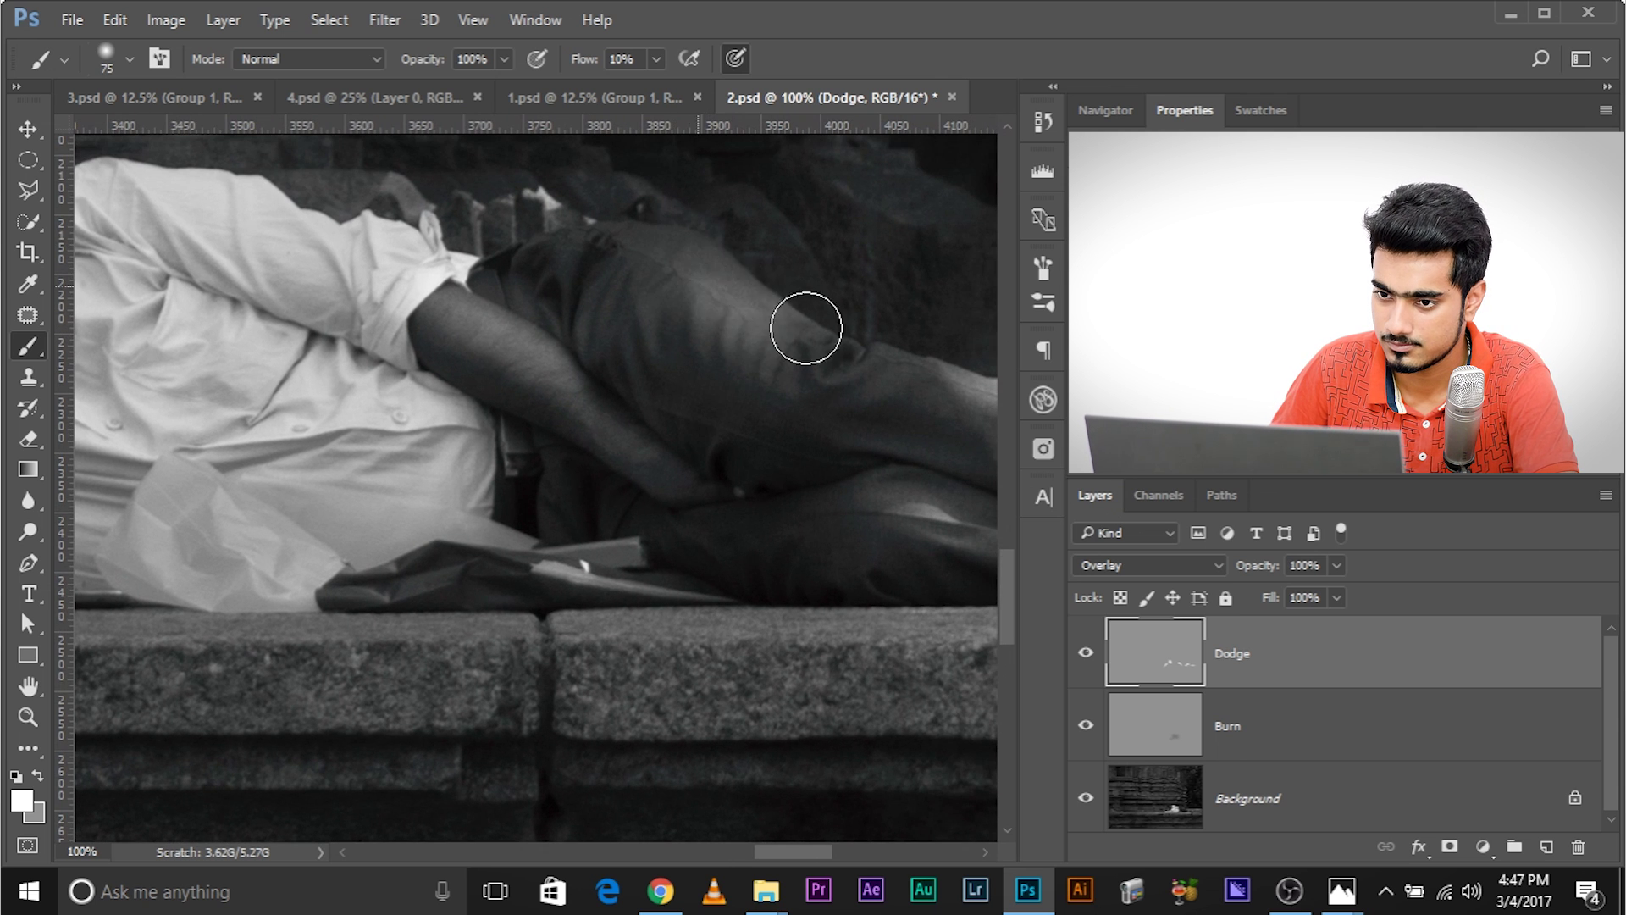
drag(729, 366, 650, 333)
Dodge the temple's lit corner beside the trees, from the upper pillars down the ledges, with a 387 to 699 px brush.
key(ctrl+minus)
key(ctrl+minus)
key(ctrl+minus)
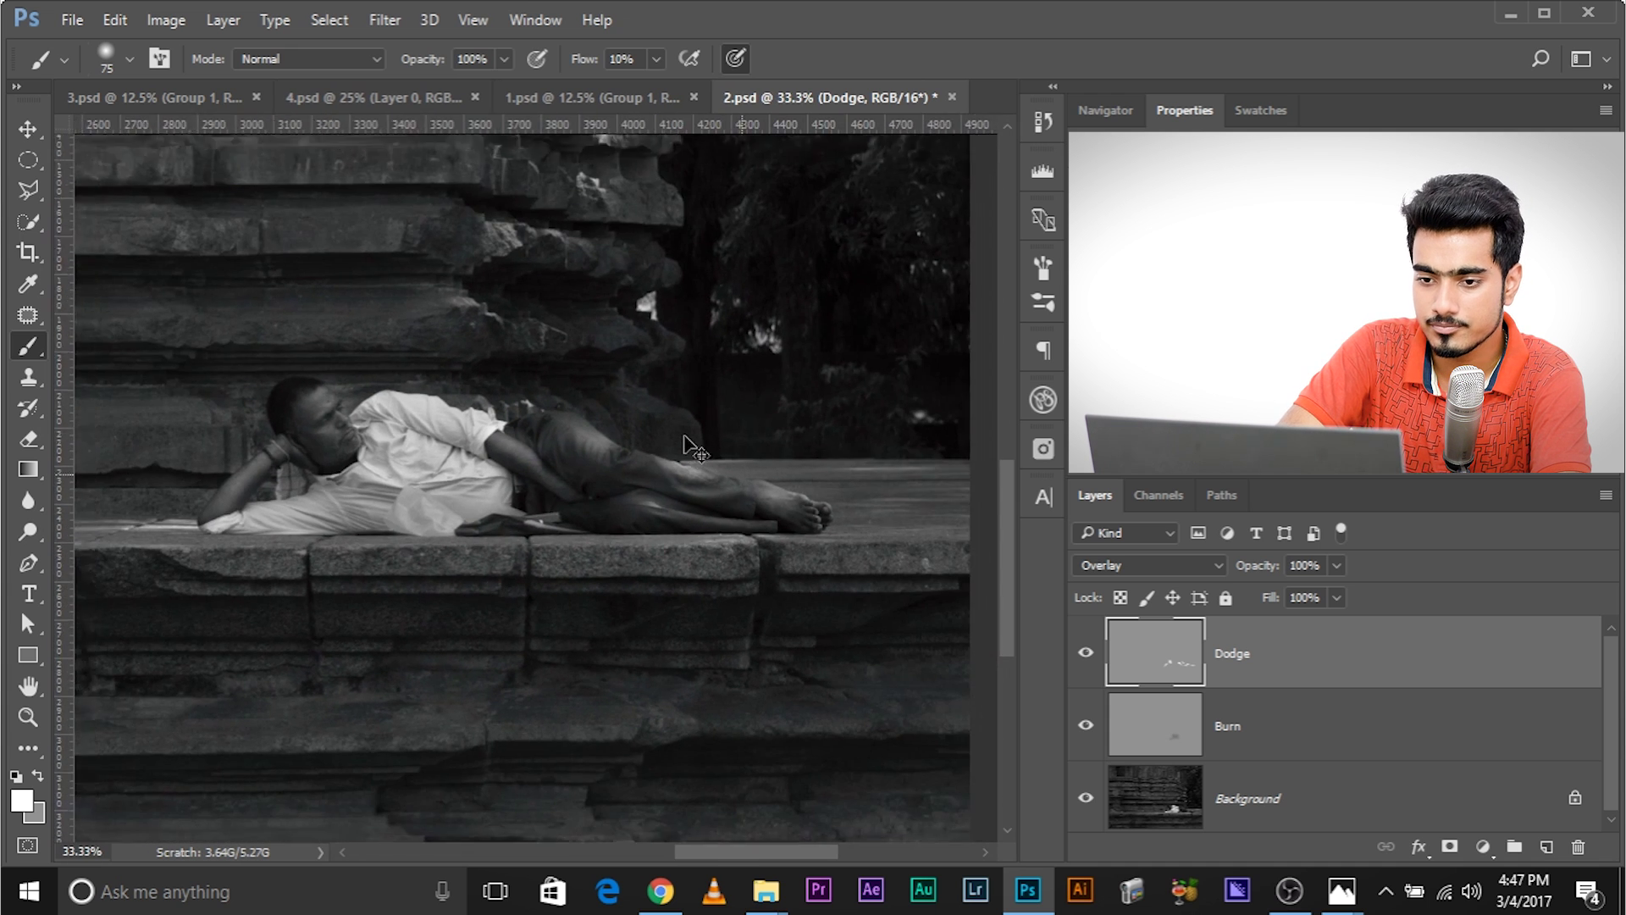
key(ctrl+minus)
key(ctrl+minus)
key(ctrl+minus)
key(ctrl+plus)
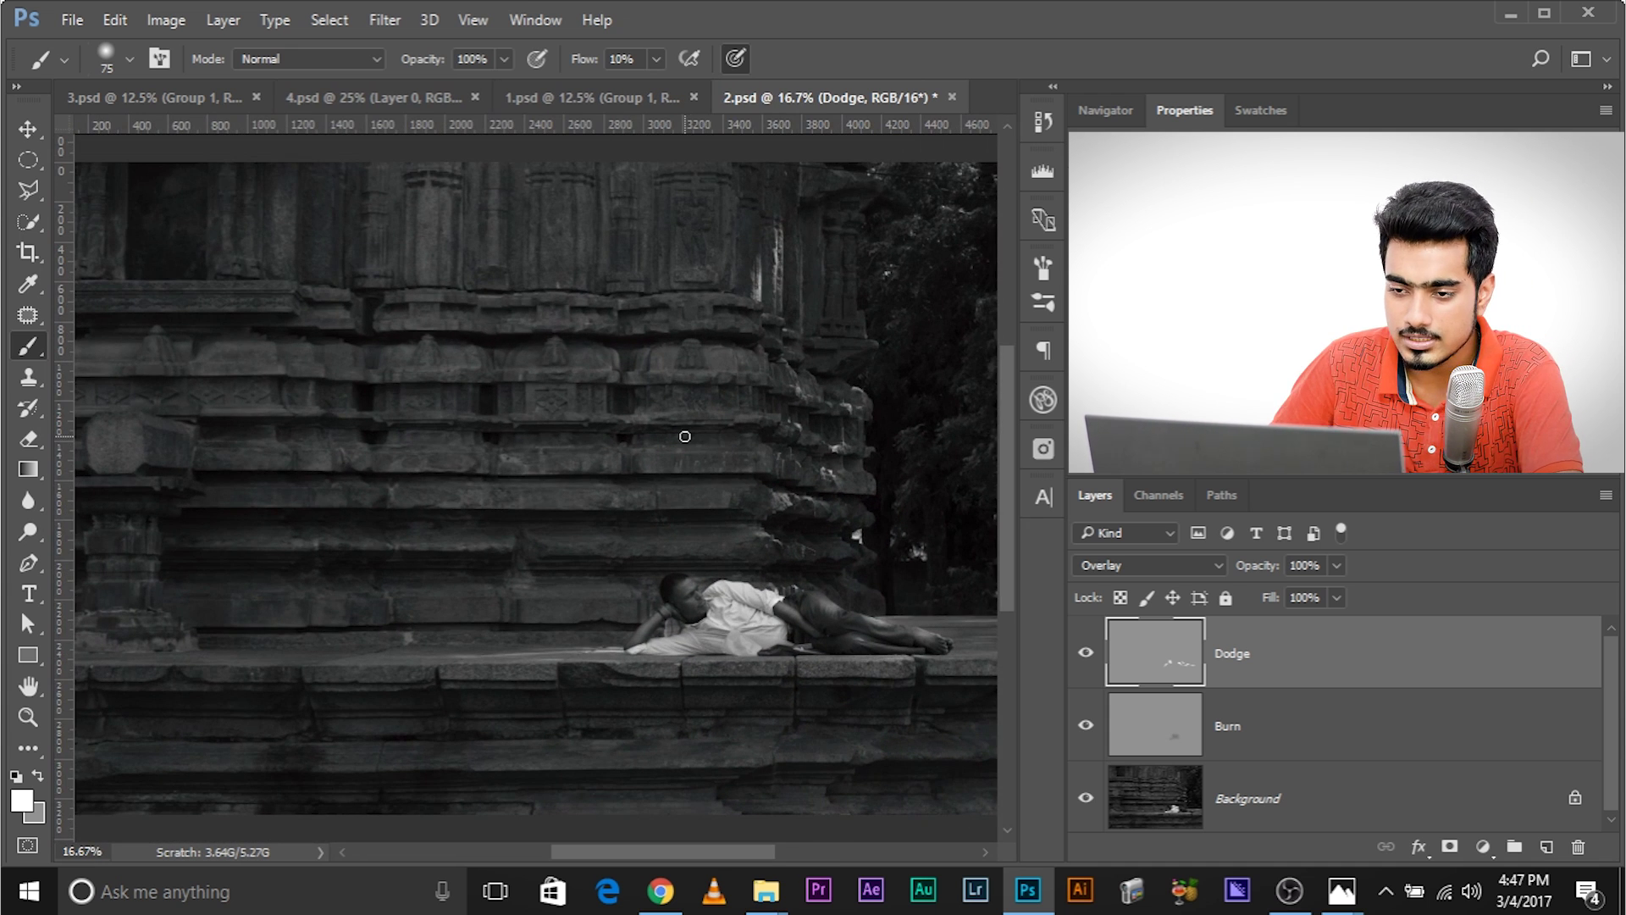
drag(694, 306, 733, 308)
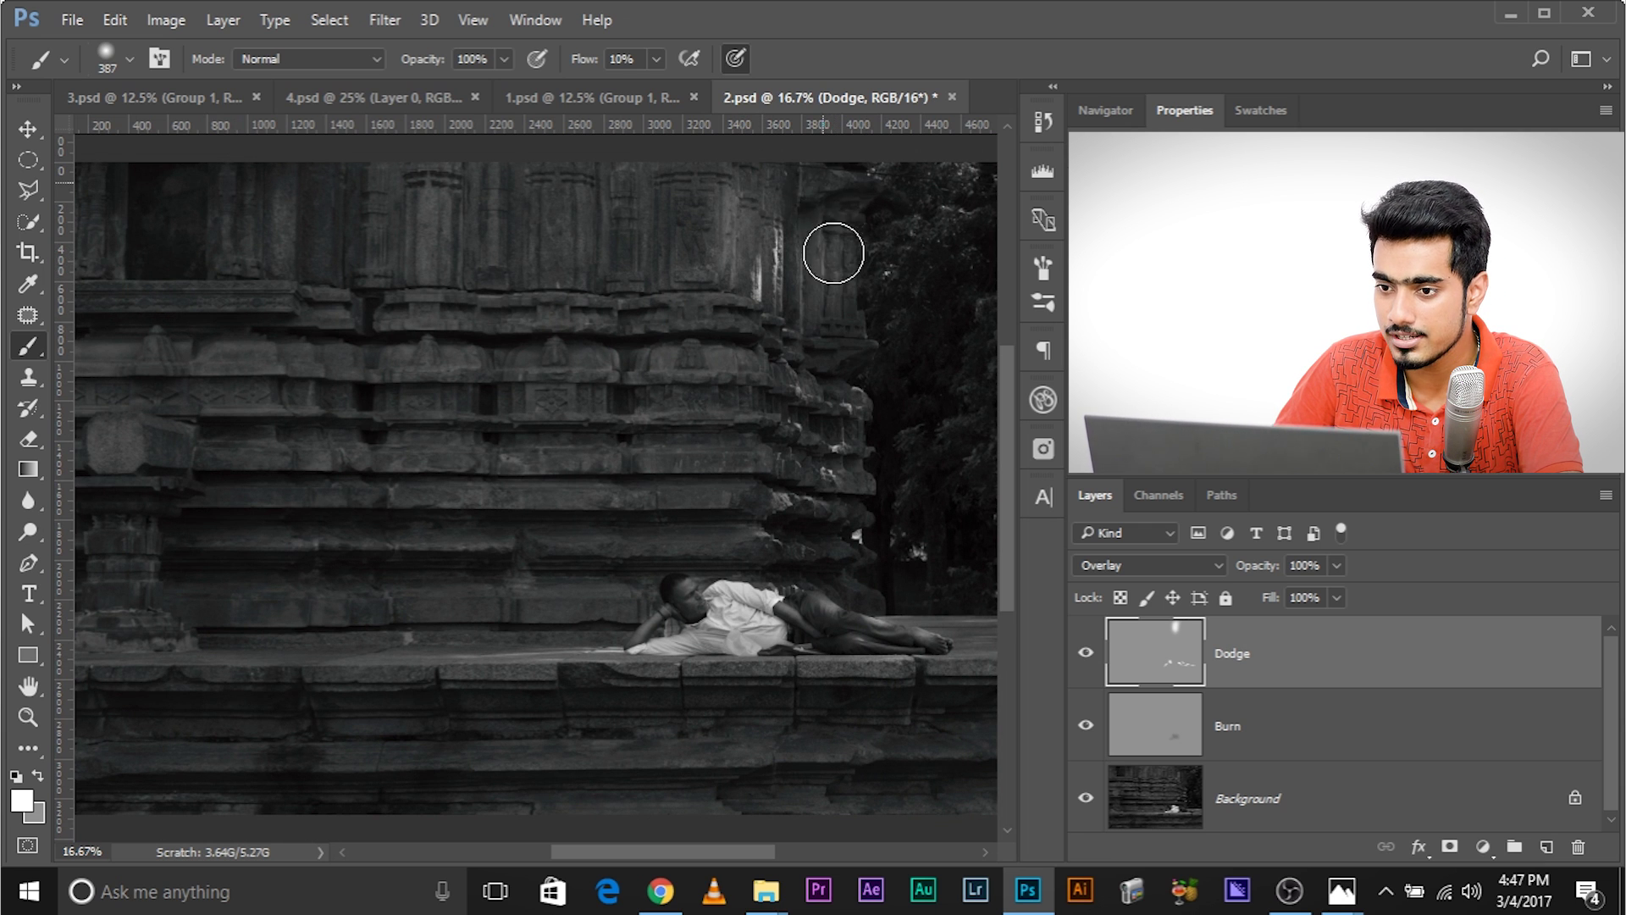
mouse_move(837, 371)
mouse_down()
mouse_move(823, 388)
mouse_move(872, 406)
mouse_up()
drag(804, 331, 826, 477)
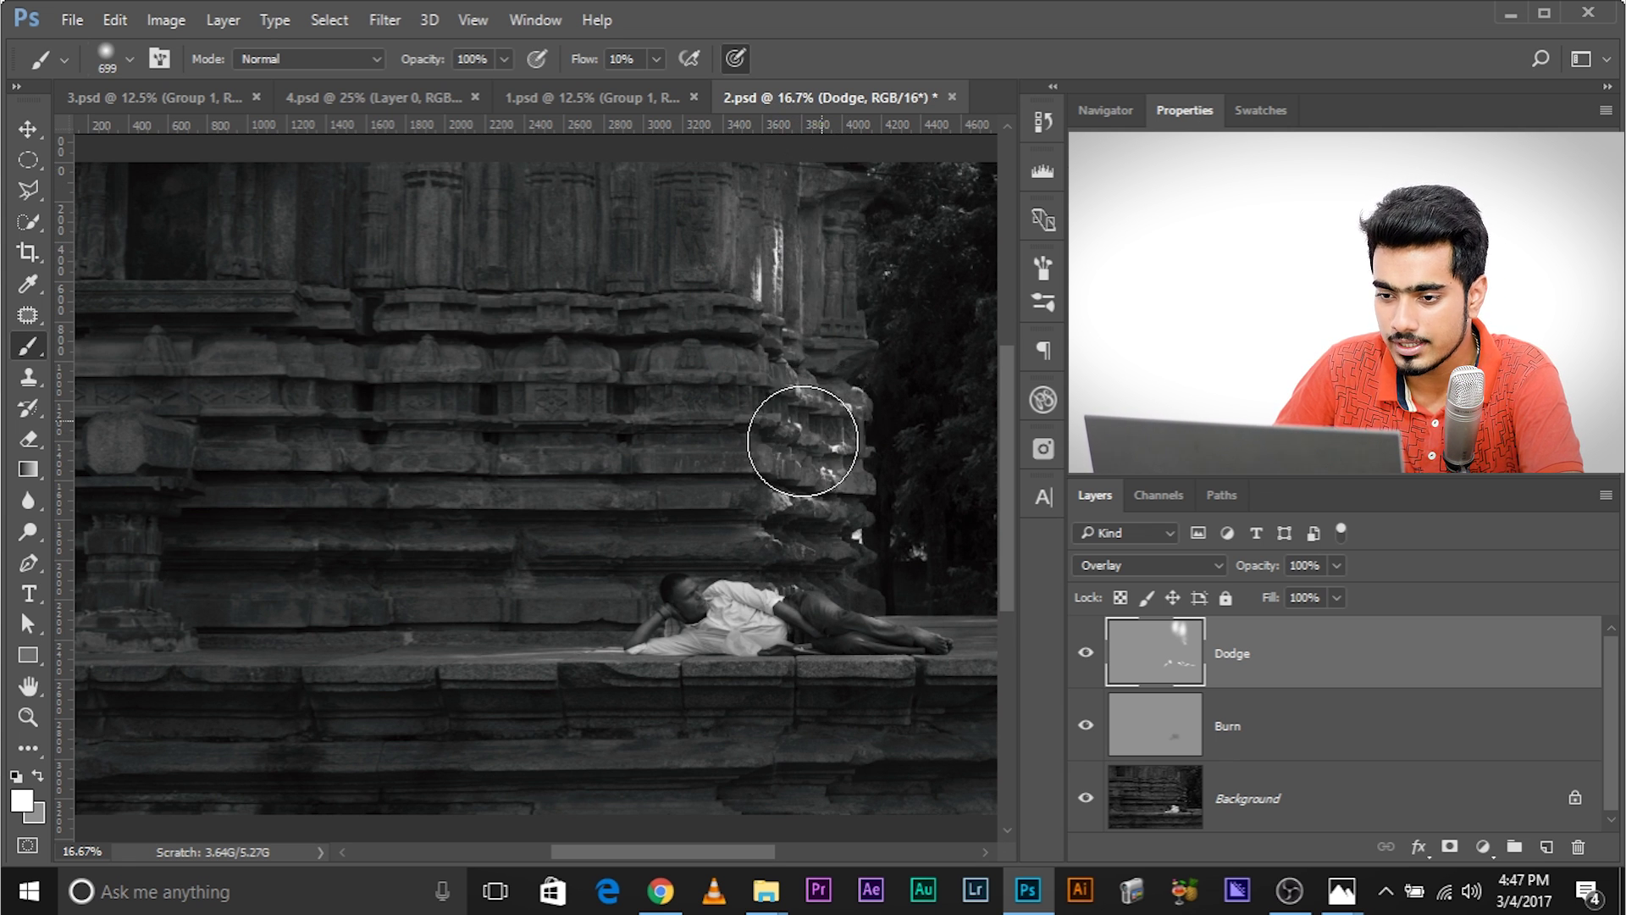
drag(788, 325, 776, 265)
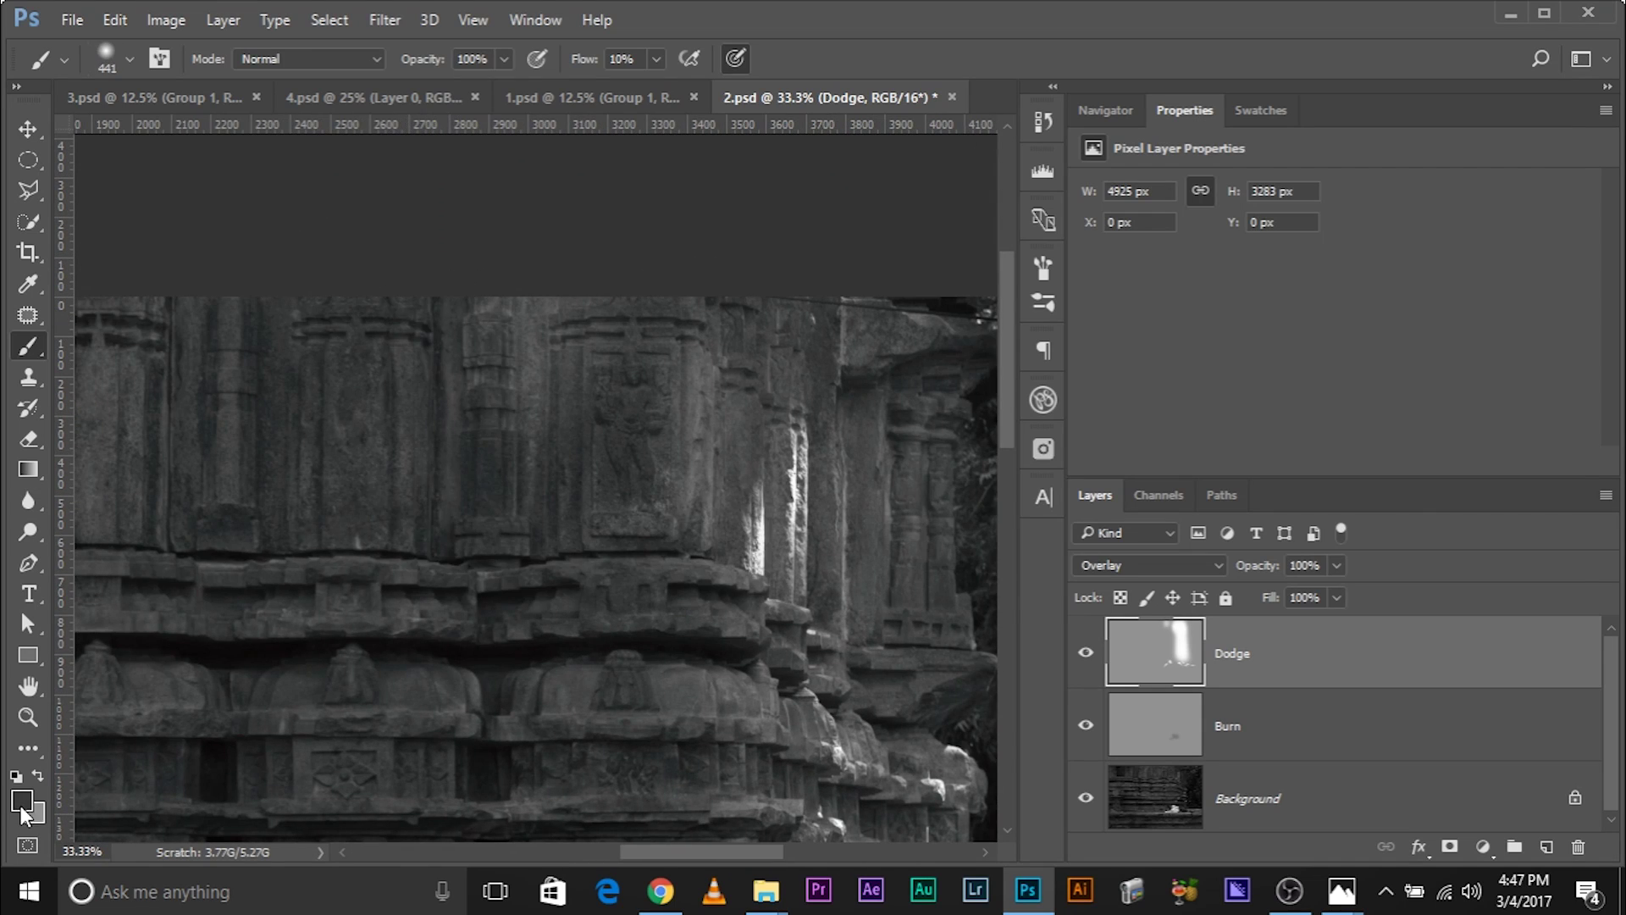
Restore white as the foreground color and dodge the upper pillars and carved wall bands with a brush of about 531 px.
key(x)
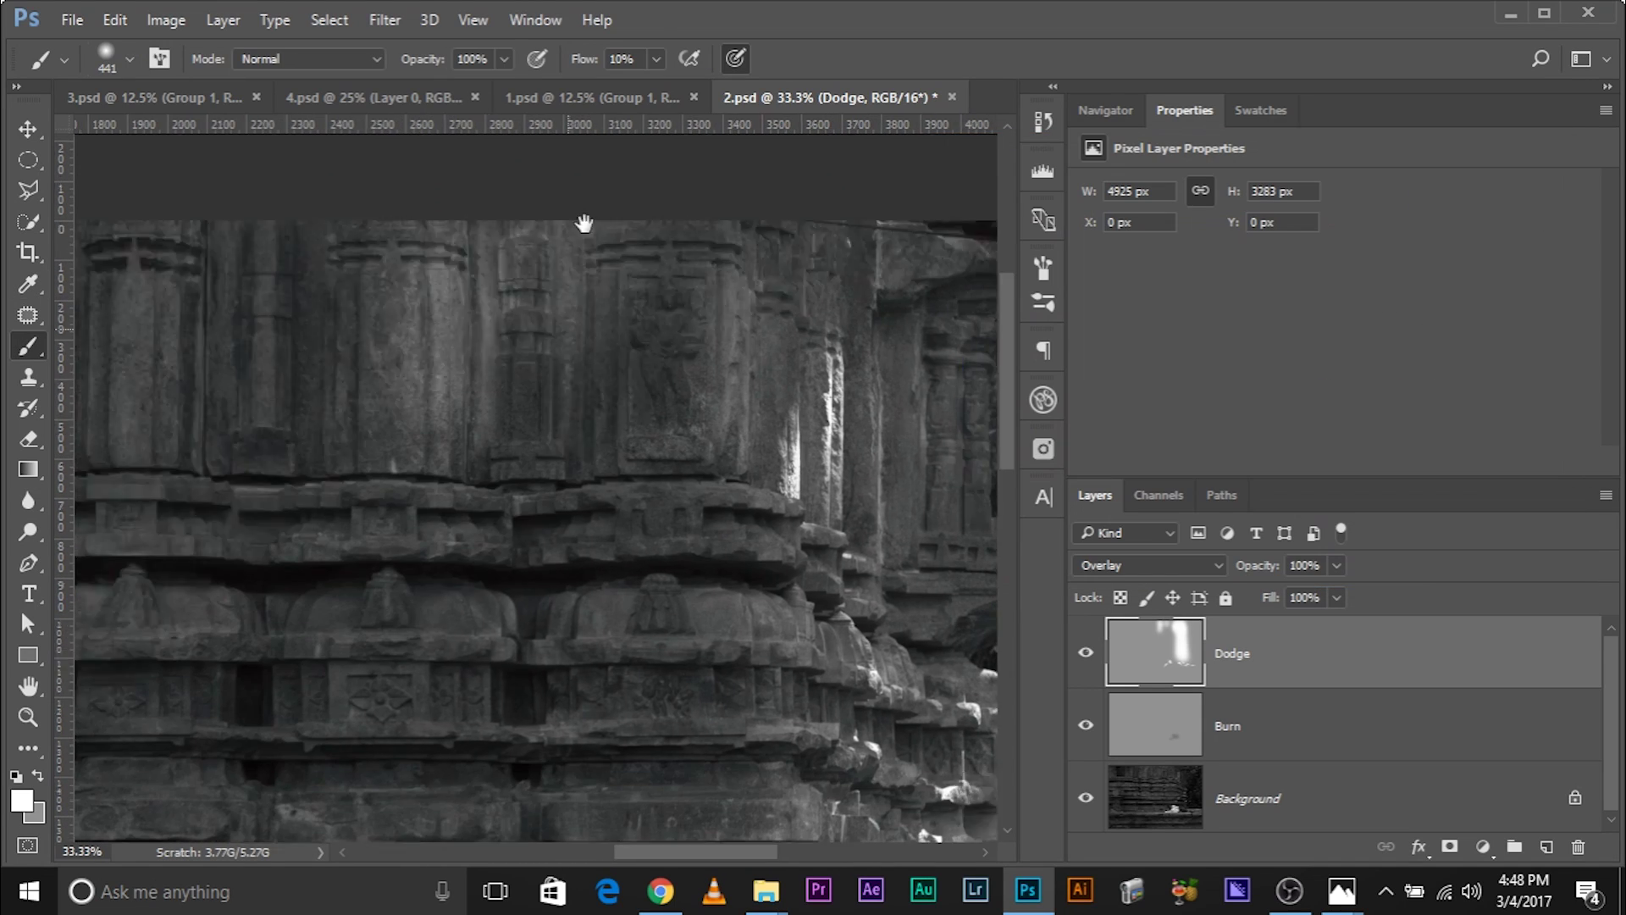
scroll(358, 470, down, 5)
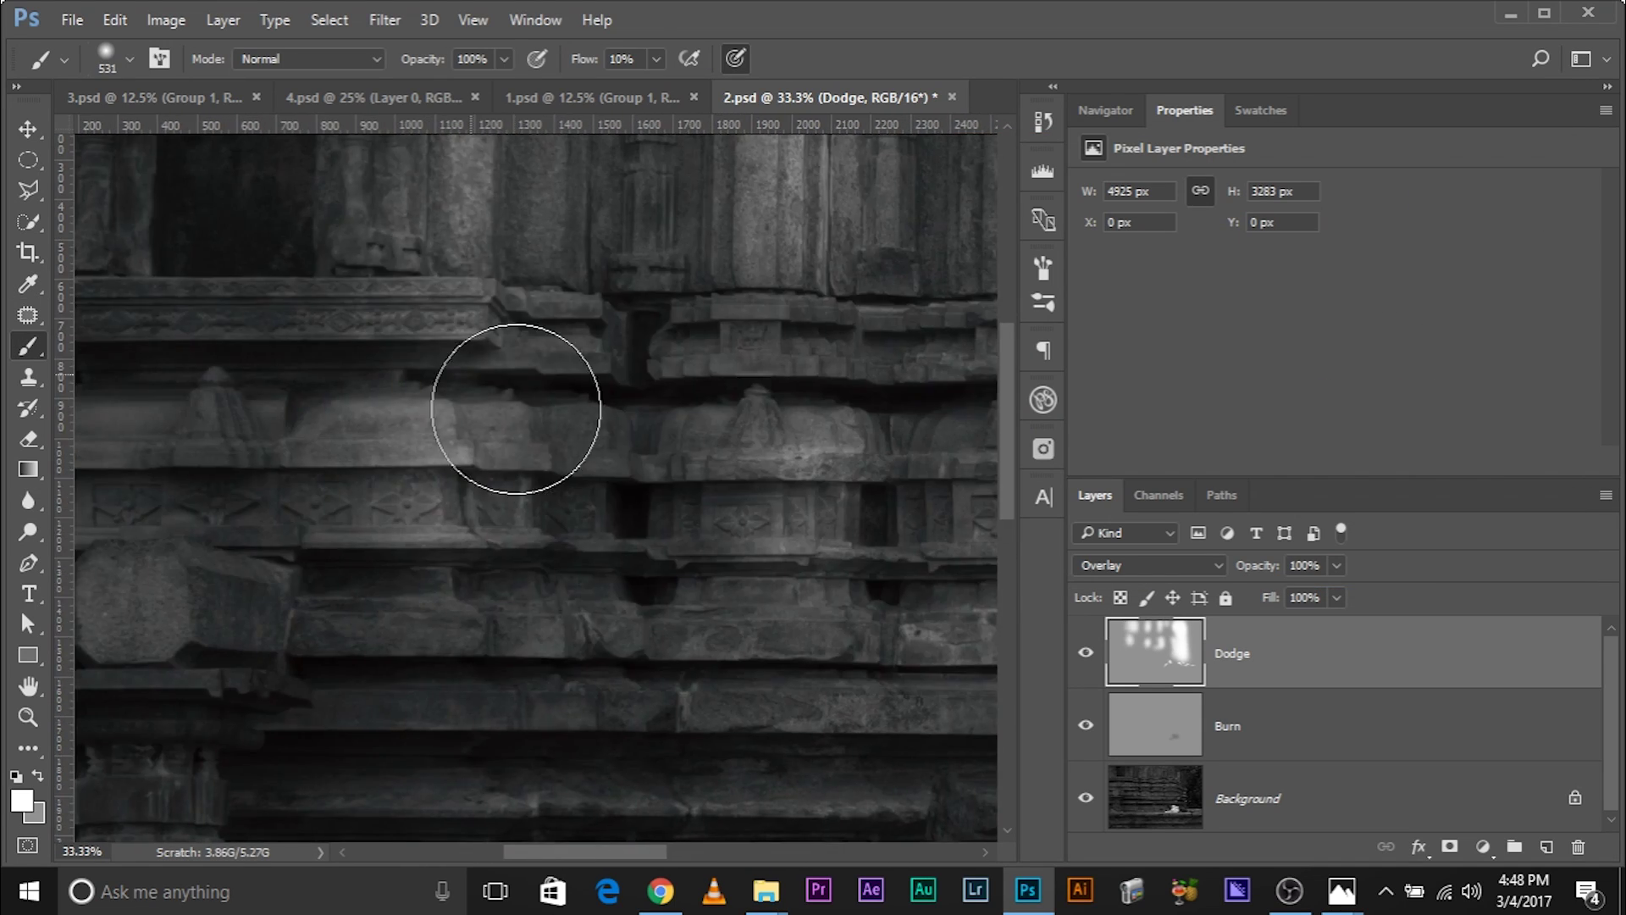
key(bracketleft)
drag(382, 519, 414, 381)
Dodge the lower temple wall, the small foreground pillar and the stone ledge around the man with a large brush.
key(ctrl+minus)
key(bracketright)
key(bracketright)
key(bracketright)
mouse_move(308, 491)
mouse_down()
mouse_move(715, 520)
mouse_move(486, 566)
mouse_move(895, 590)
mouse_up()
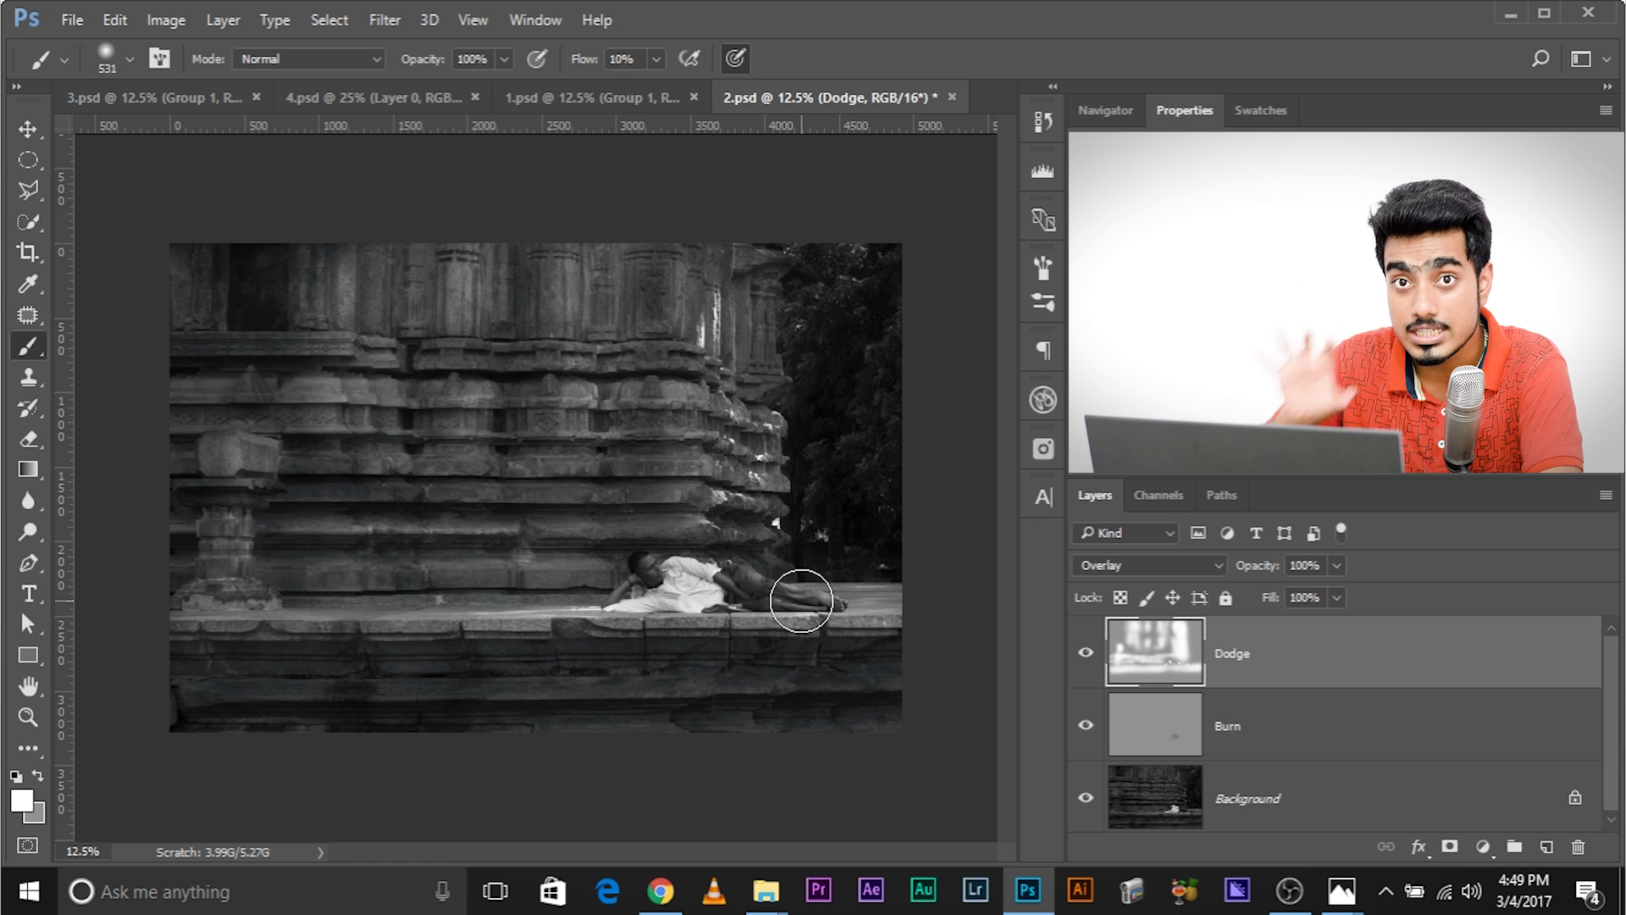
Reset the foreground color to white and dodge the stone steps below the ledge with a 163 px brush.
key(bracketleft)
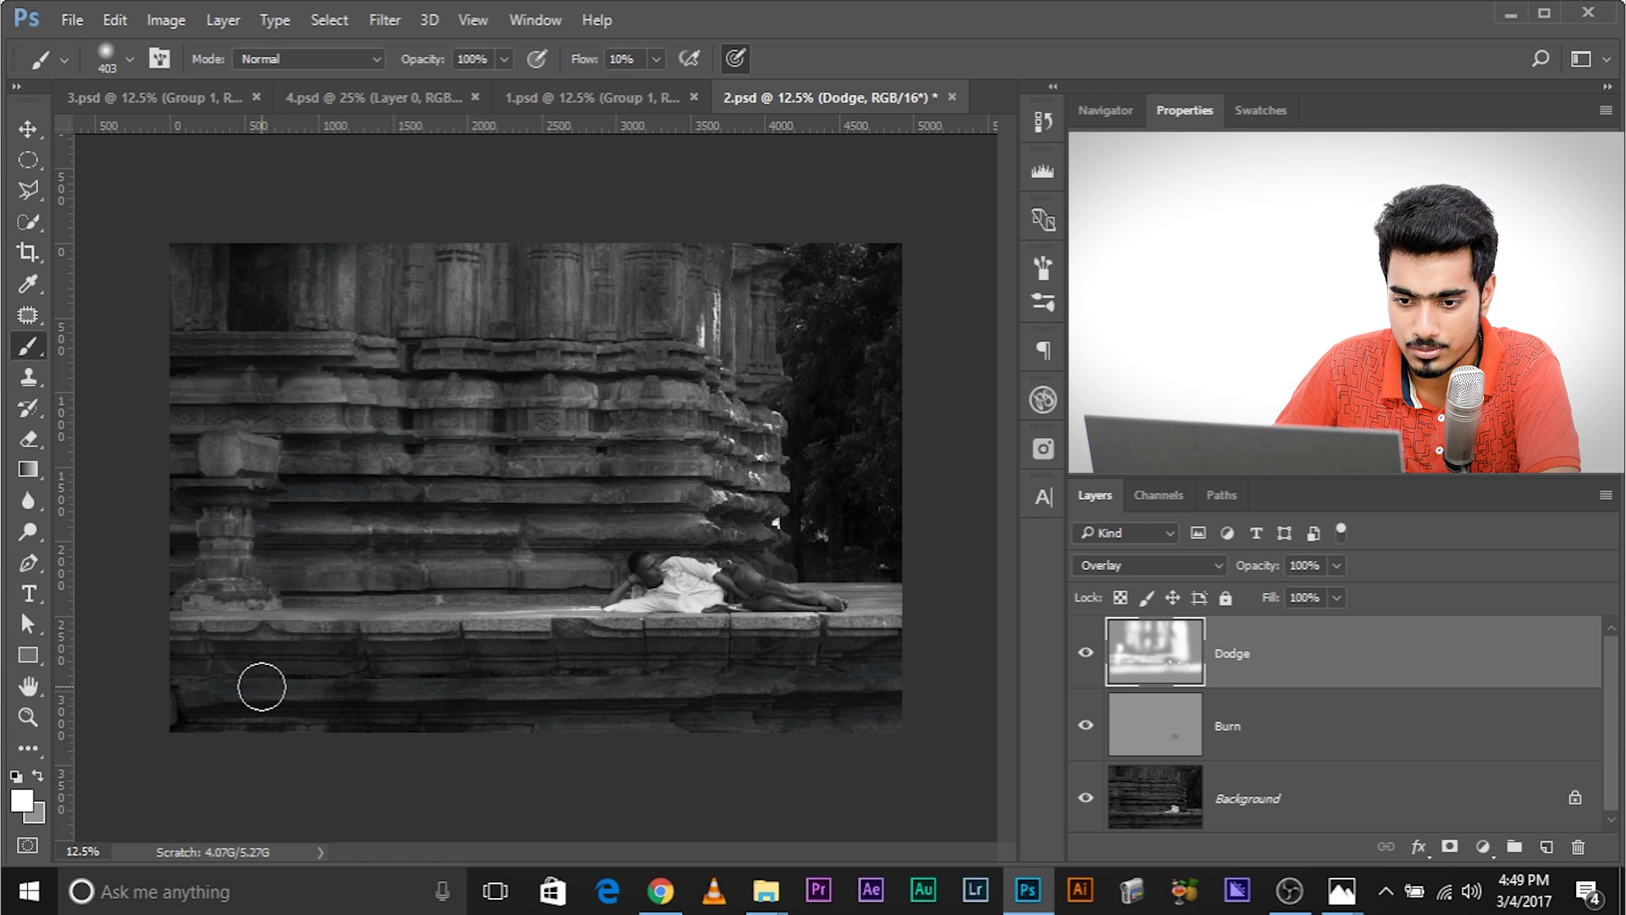
alt+click(237, 692)
click(32, 800)
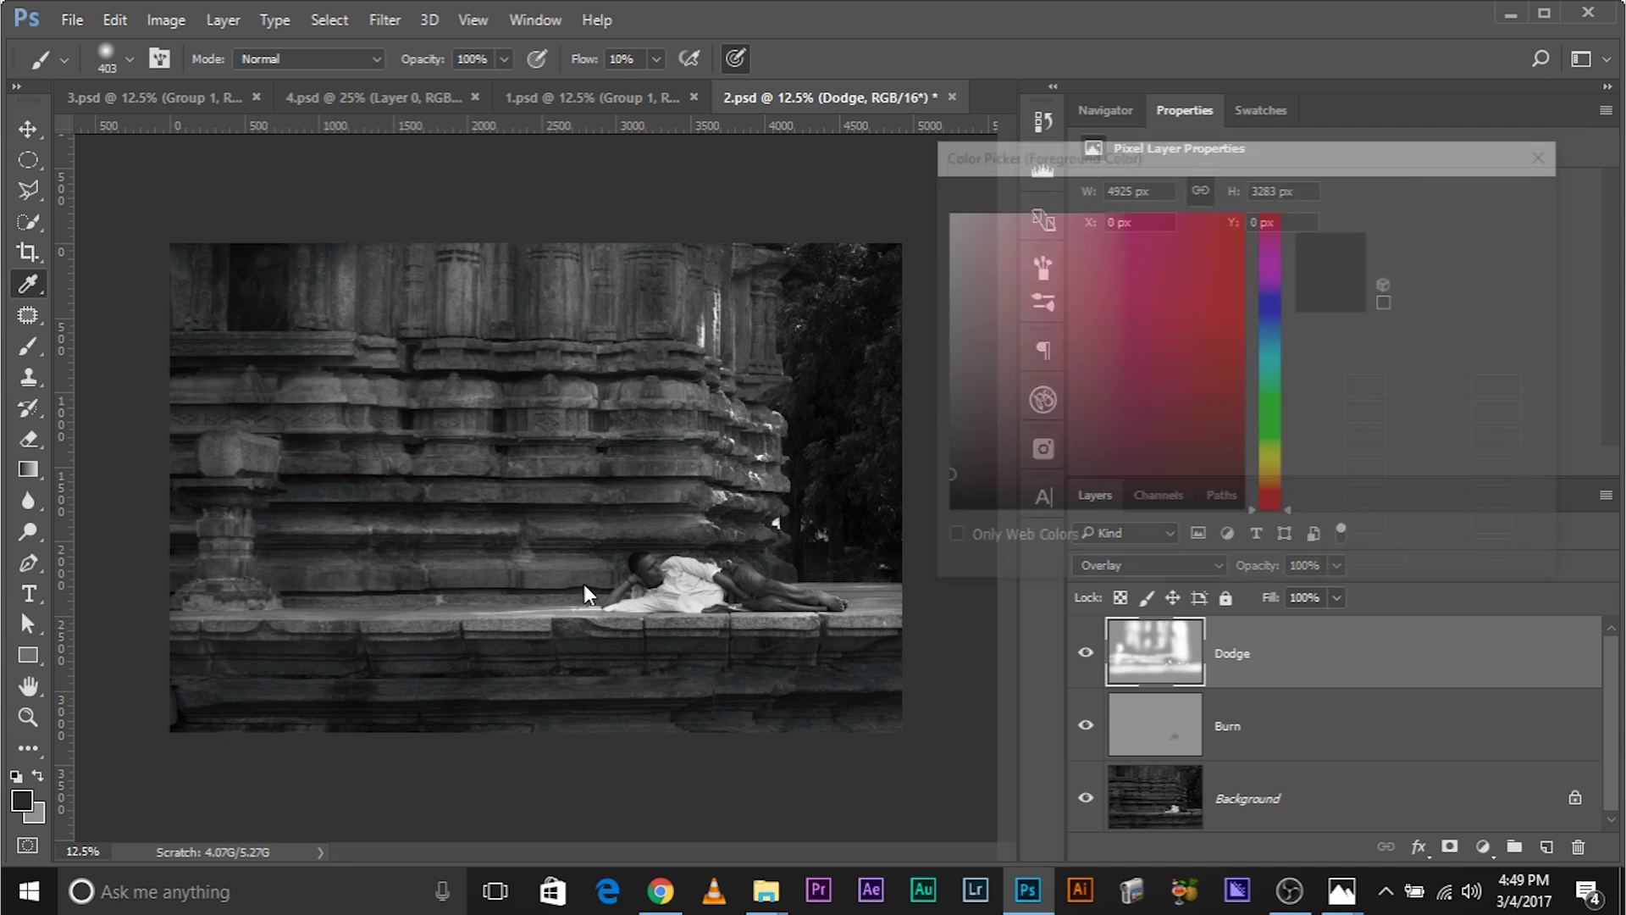
click(1484, 200)
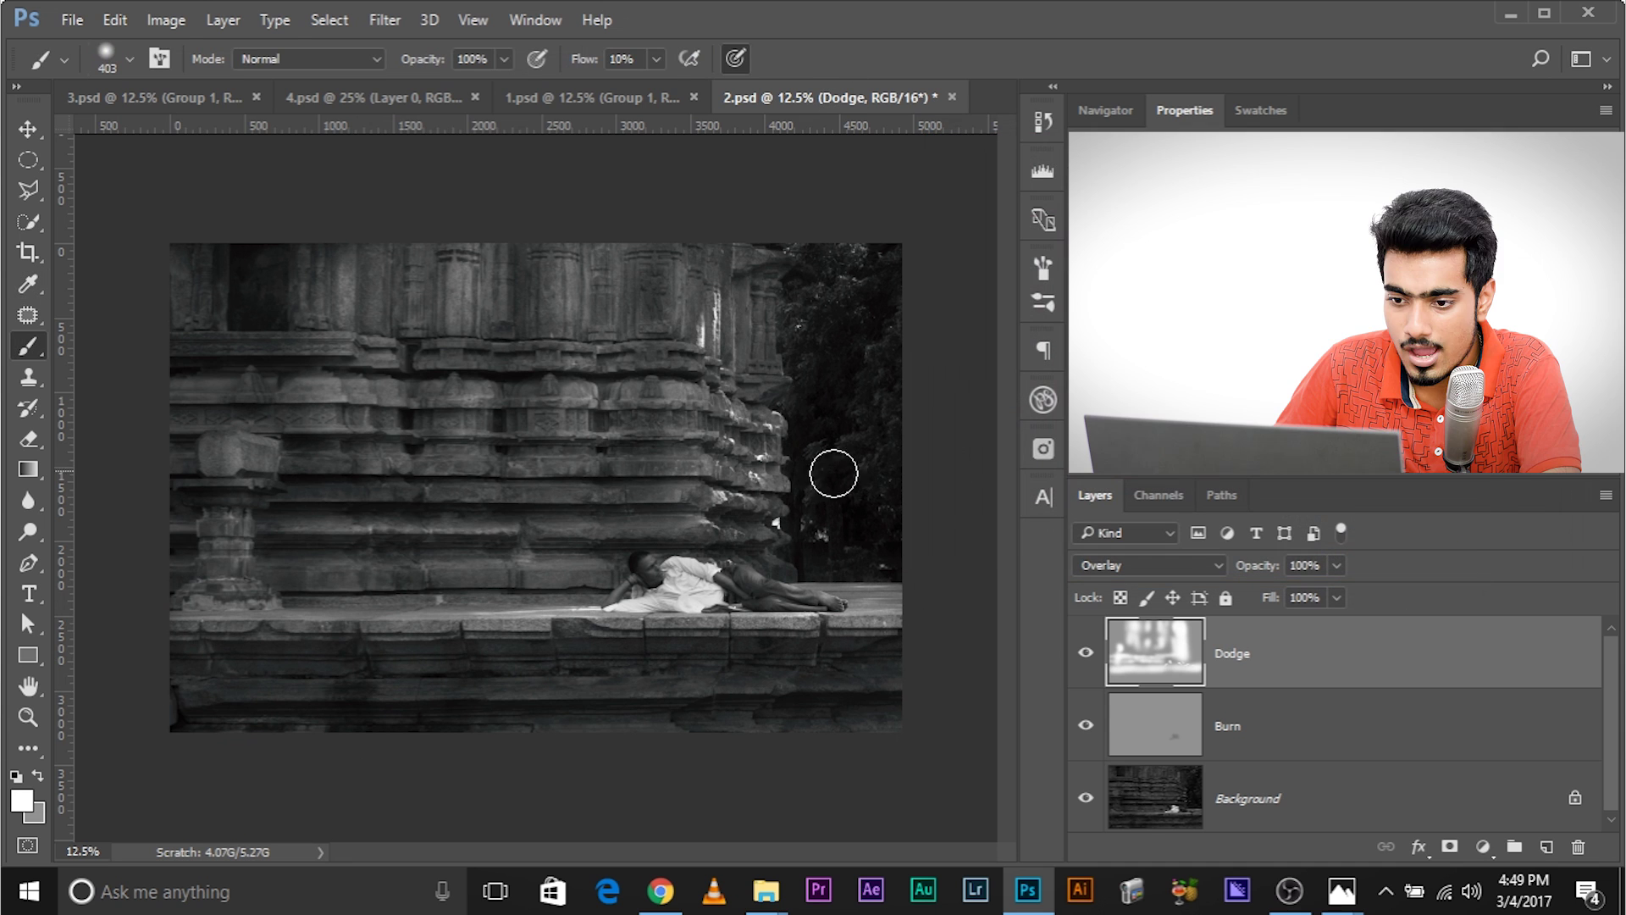
drag(617, 692, 593, 691)
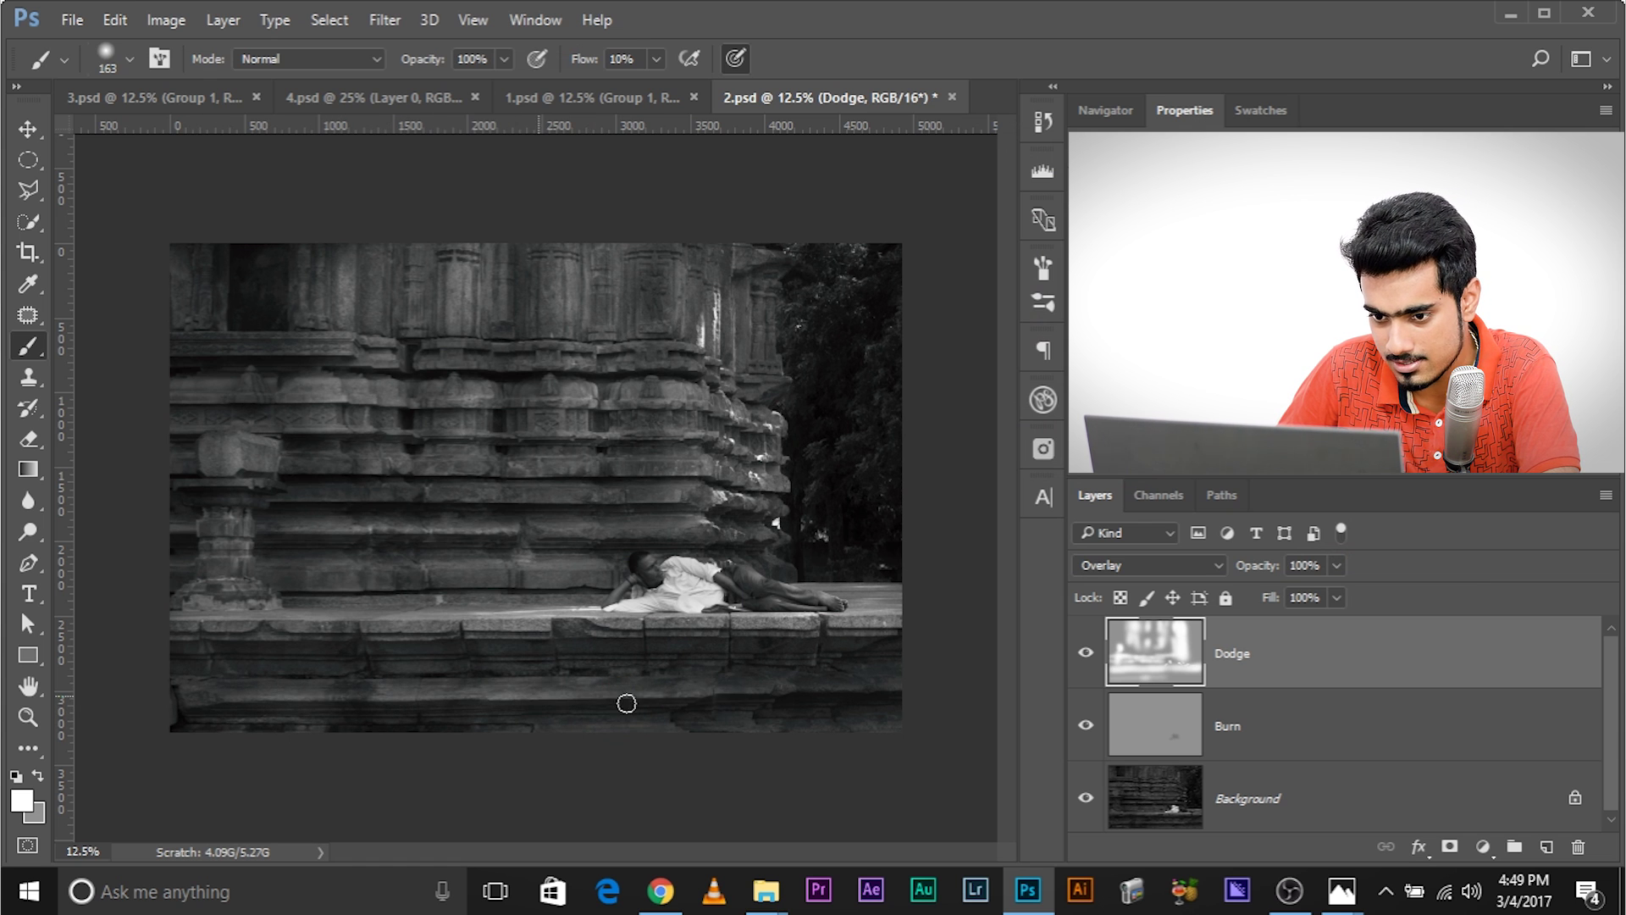
drag(633, 690, 937, 693)
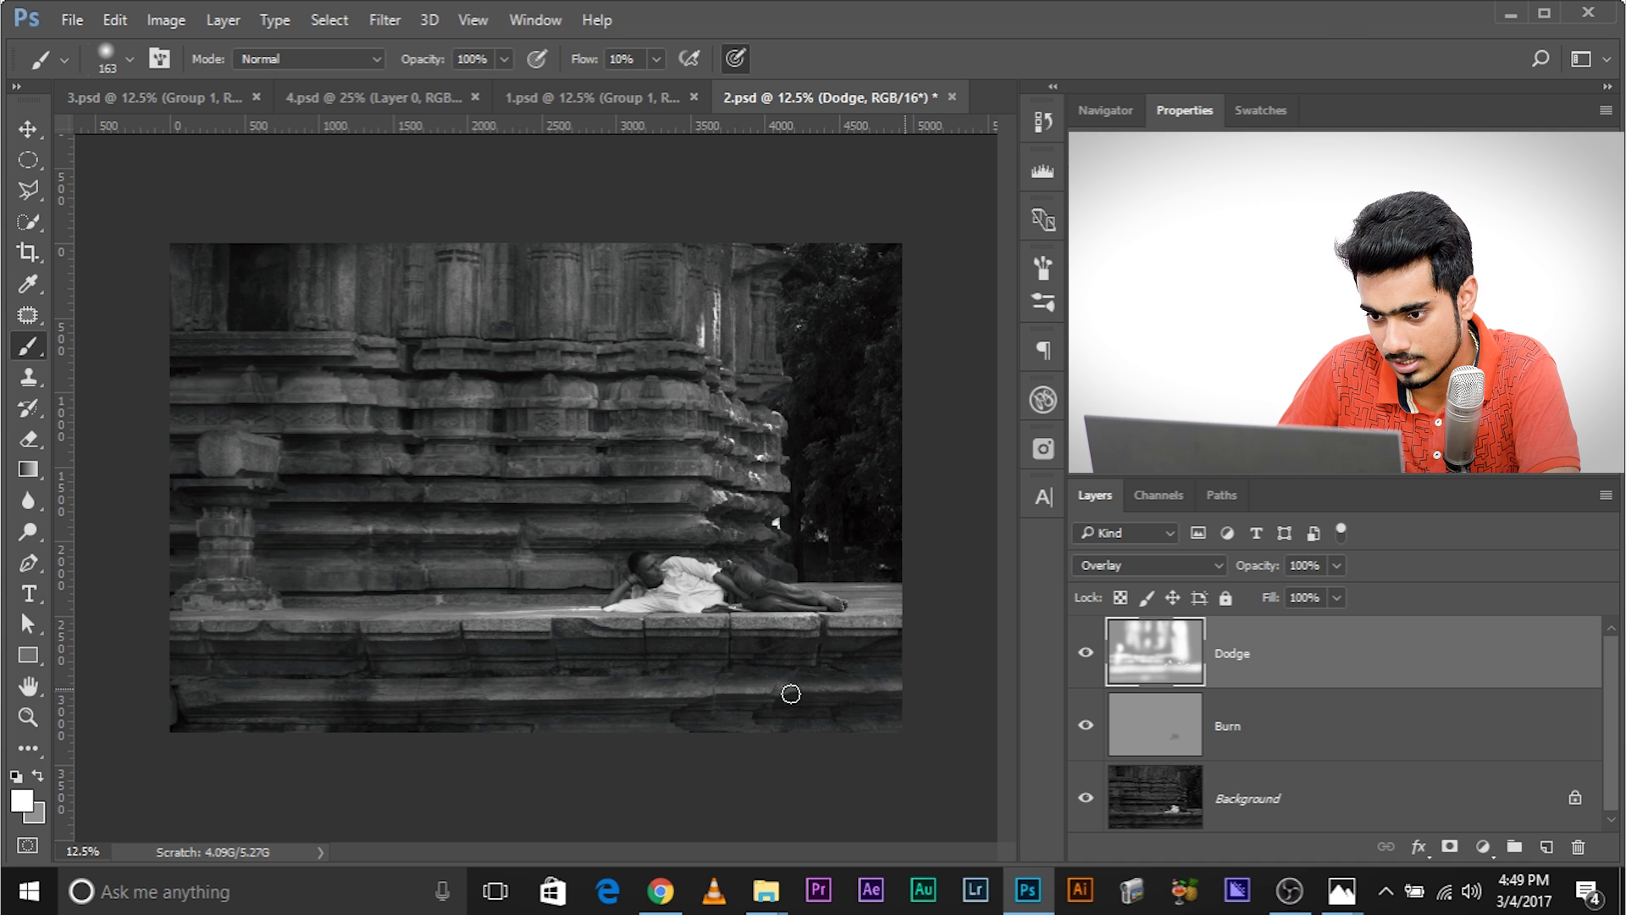
mouse_move(829, 706)
mouse_down()
mouse_move(900, 711)
mouse_move(679, 705)
mouse_up()
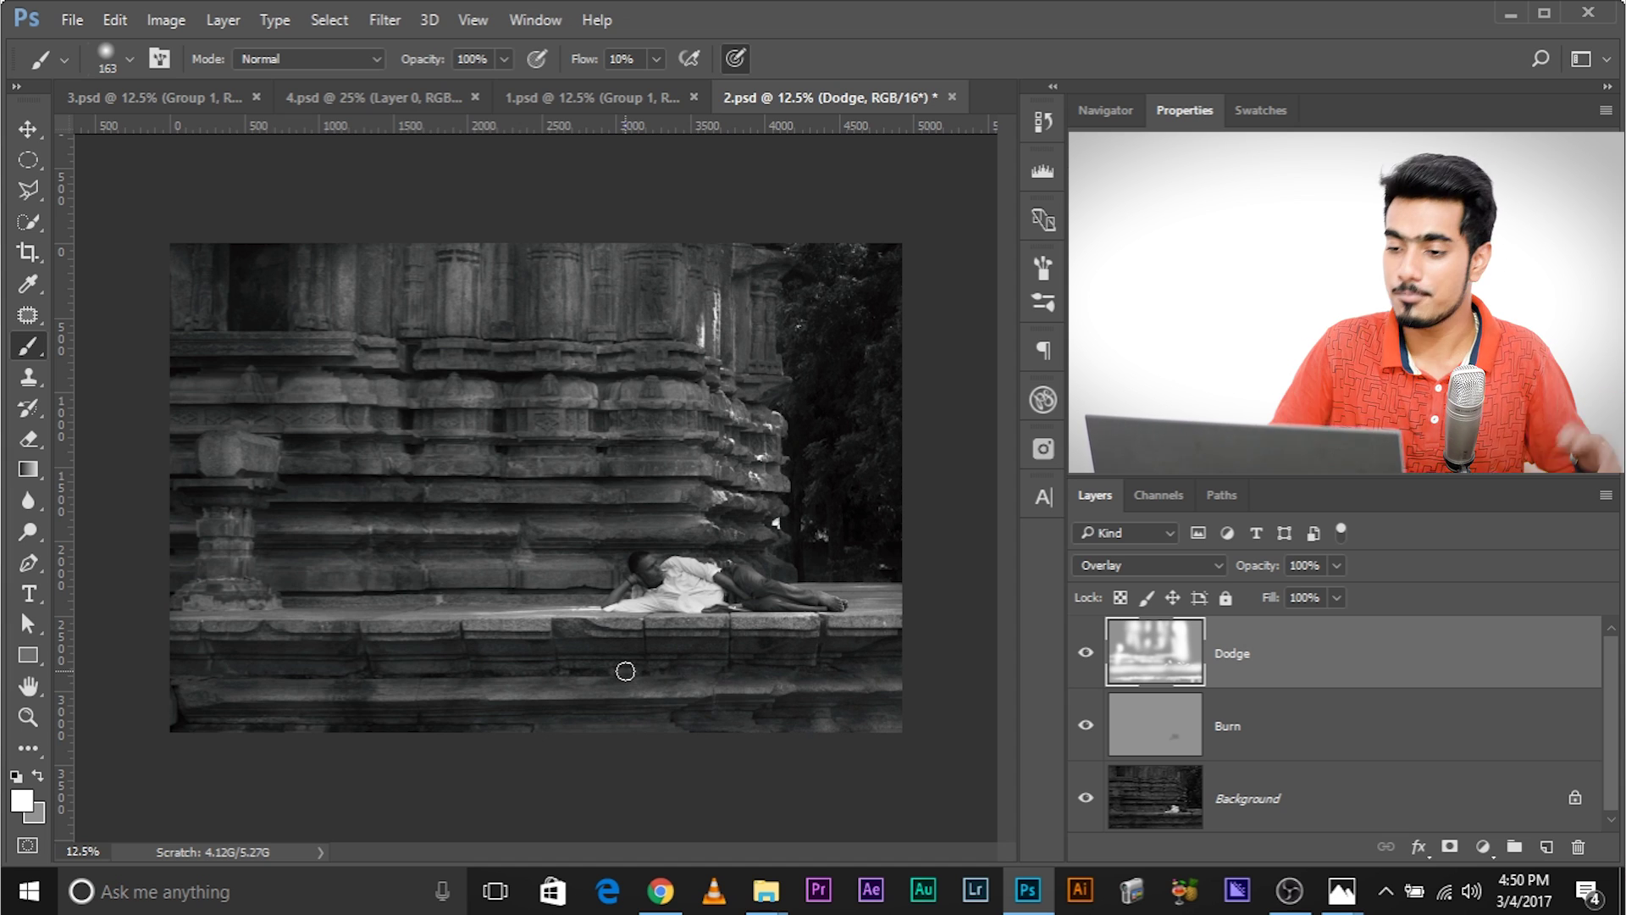
Toggle the Dodge layer's visibility to compare the photo with and without dodging.
click(1087, 654)
click(1091, 658)
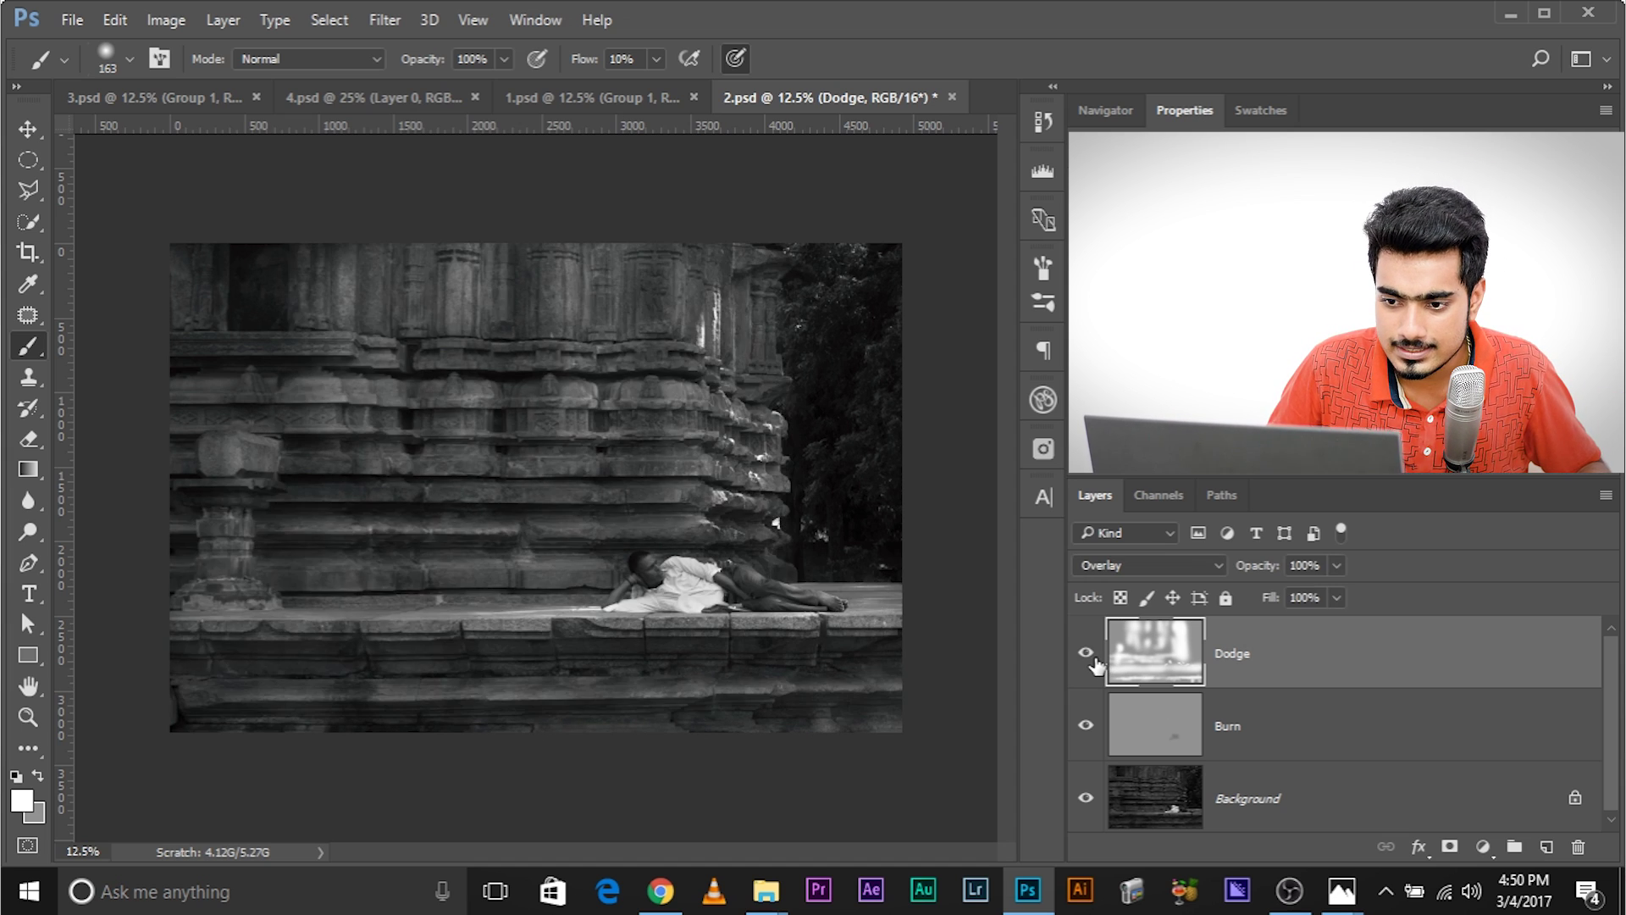